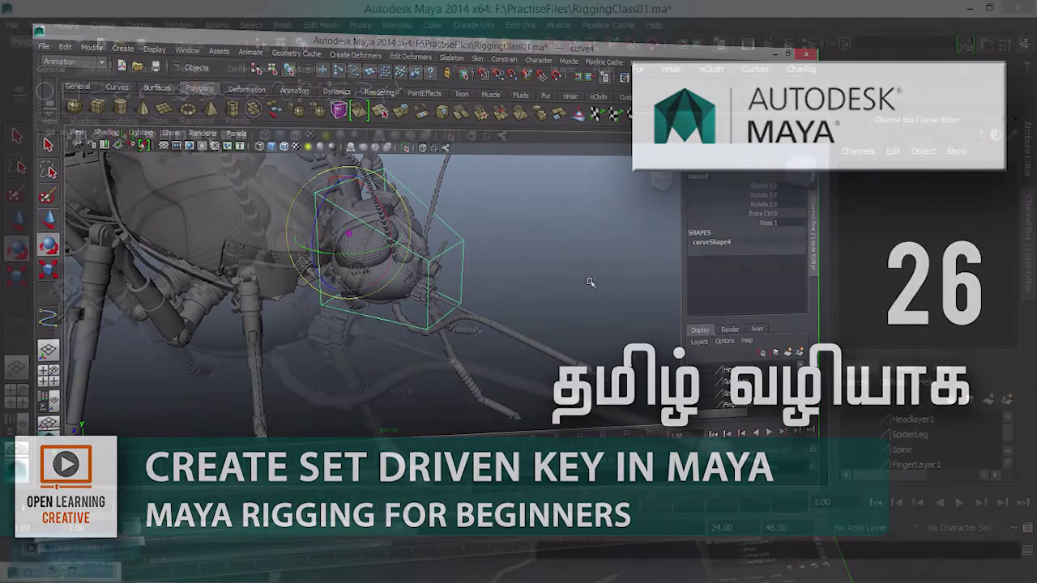
Orbit and zoom the perspective view in close on the mosquito's head.
{"action": "mouse_move", "coordinate": [367, 308]}
{"action": "left_mouse_down", "text": "alt"}
{"action": "mouse_move", "coordinate": [352, 303]}
{"action": "mouse_move", "coordinate": [502, 343]}
{"action": "mouse_move", "coordinate": [387, 331]}
{"action": "mouse_move", "coordinate": [431, 324]}
{"action": "mouse_move", "coordinate": [470, 349]}
{"action": "mouse_move", "coordinate": [401, 343]}
{"action": "mouse_move", "coordinate": [273, 235]}
{"action": "left_mouse_up", "text": "alt"}
{"action": "mouse_move", "coordinate": [393, 292]}
{"action": "left_mouse_down", "text": "alt"}
{"action": "mouse_move", "coordinate": [237, 290]}
{"action": "mouse_move", "coordinate": [354, 273]}
{"action": "mouse_move", "coordinate": [378, 387]}
{"action": "mouse_move", "coordinate": [378, 340]}
{"action": "mouse_move", "coordinate": [458, 336]}
{"action": "mouse_move", "coordinate": [392, 322]}
{"action": "mouse_move", "coordinate": [398, 335]}
{"action": "mouse_move", "coordinate": [528, 378]}
{"action": "mouse_move", "coordinate": [456, 347]}
{"action": "mouse_move", "coordinate": [694, 342]}
{"action": "mouse_move", "coordinate": [778, 359]}
{"action": "mouse_move", "coordinate": [462, 389]}
{"action": "mouse_move", "coordinate": [505, 380]}
{"action": "mouse_move", "coordinate": [474, 375]}
{"action": "mouse_move", "coordinate": [527, 378]}
{"action": "left_mouse_up", "text": "alt"}
{"action": "scroll", "coordinate": [527, 378], "scroll_direction": "up", "scroll_amount": 2}
{"action": "middle_click_drag", "start_coordinate": [530, 375], "coordinate": [463, 371], "text": "alt"}
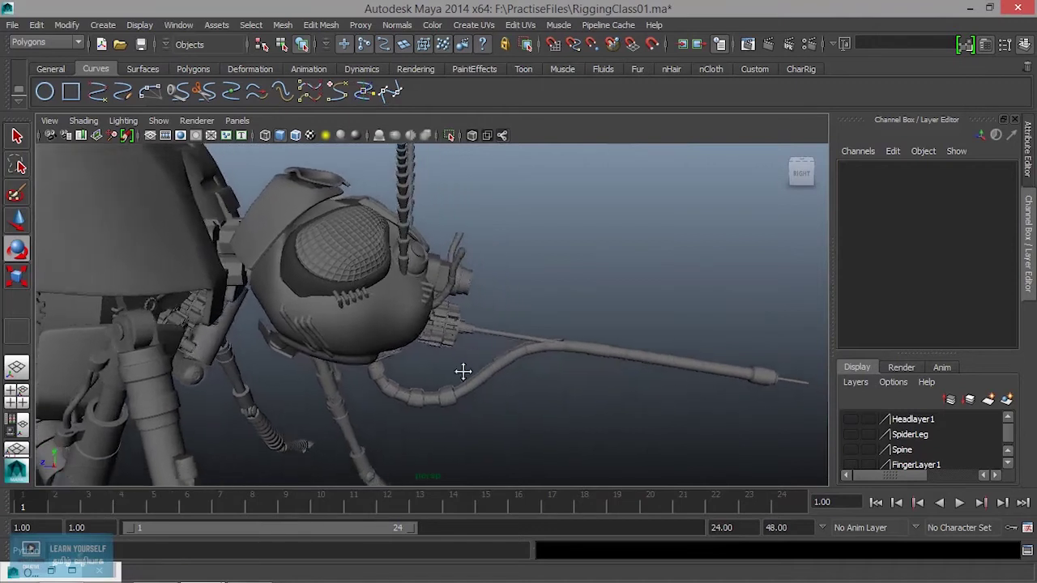
{"action": "left_click_drag", "start_coordinate": [462, 371], "coordinate": [328, 328], "text": "alt"}
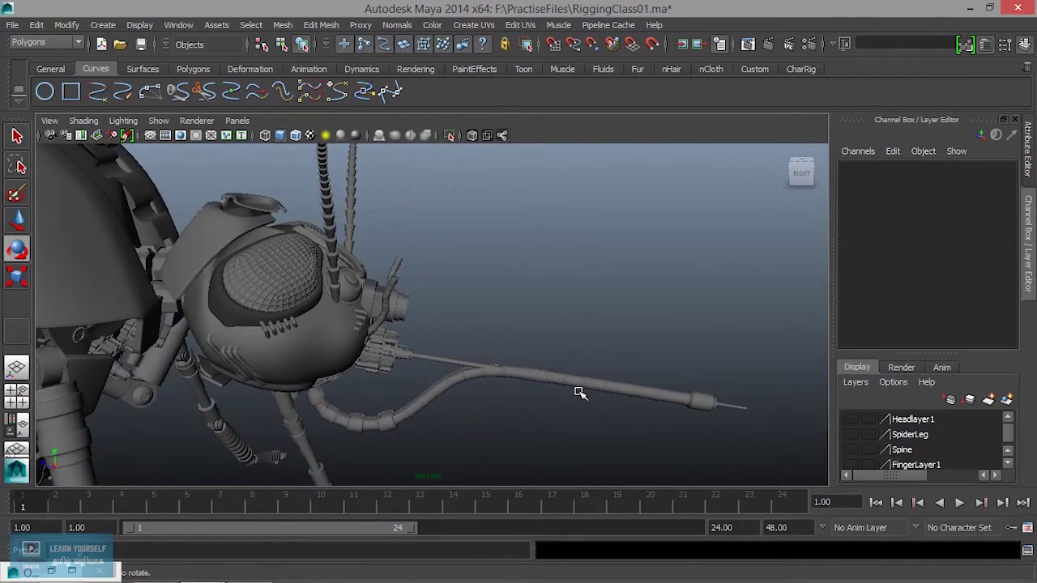
Maximize the side view and zoom in on the mosquito head.
{"action": "key", "text": "space"}
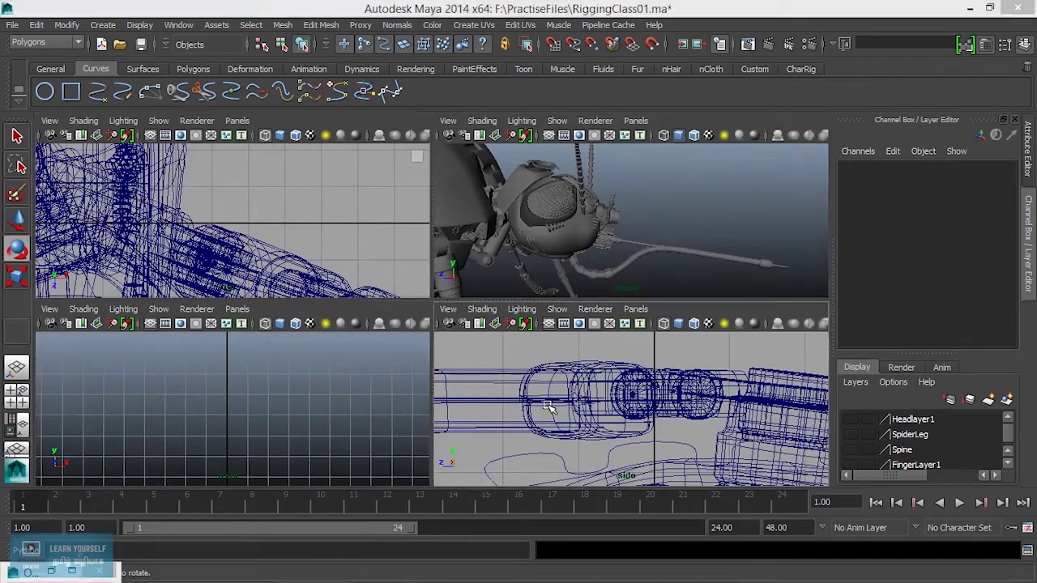
{"action": "key", "text": "space"}
{"action": "scroll", "coordinate": [549, 406], "scroll_direction": "down", "scroll_amount": 3}
{"action": "scroll", "coordinate": [549, 405], "scroll_direction": "down", "scroll_amount": 3}
{"action": "scroll", "coordinate": [398, 364], "scroll_direction": "up", "scroll_amount": 4}
{"action": "scroll", "coordinate": [344, 365], "scroll_direction": "up", "scroll_amount": 3}
{"action": "scroll", "coordinate": [344, 364], "scroll_direction": "up", "scroll_amount": 2}
{"action": "scroll", "coordinate": [324, 357], "scroll_direction": "up", "scroll_amount": 2}
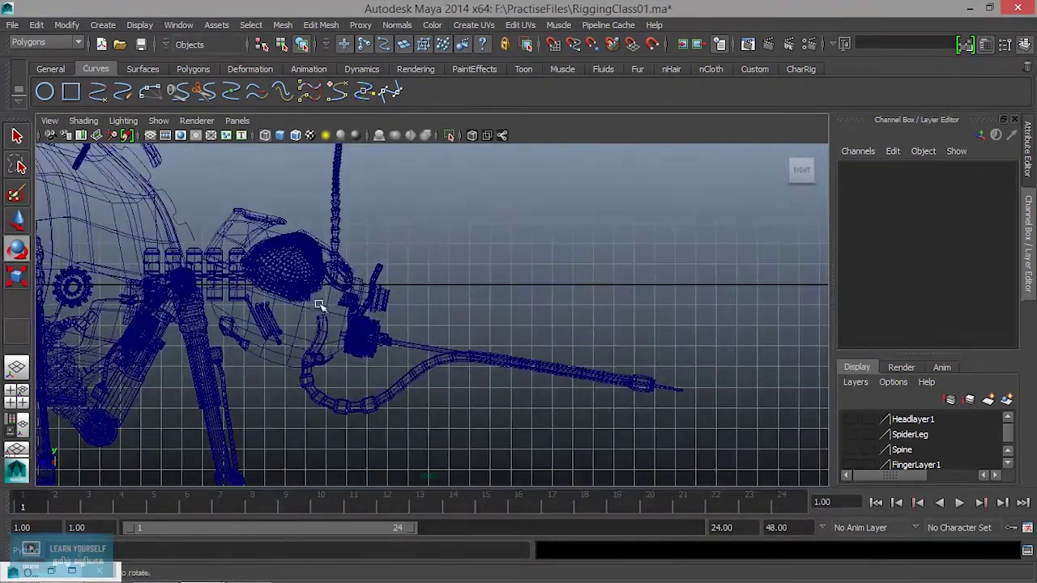
Switch the menu set to Animation.
{"action": "left_click", "coordinate": [74, 43]}
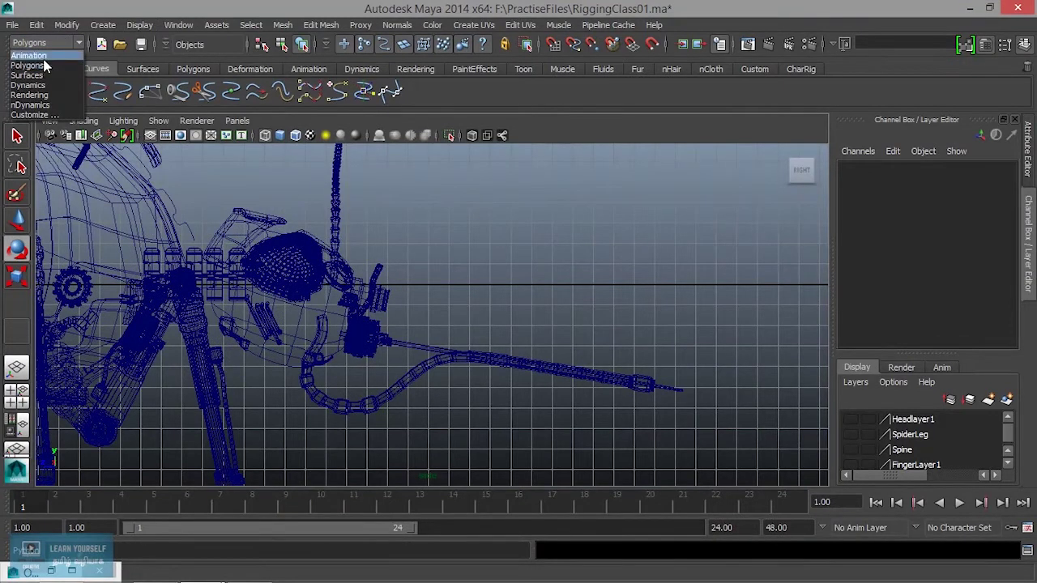
{"action": "left_click", "coordinate": [62, 60]}
{"action": "left_click", "coordinate": [510, 24]}
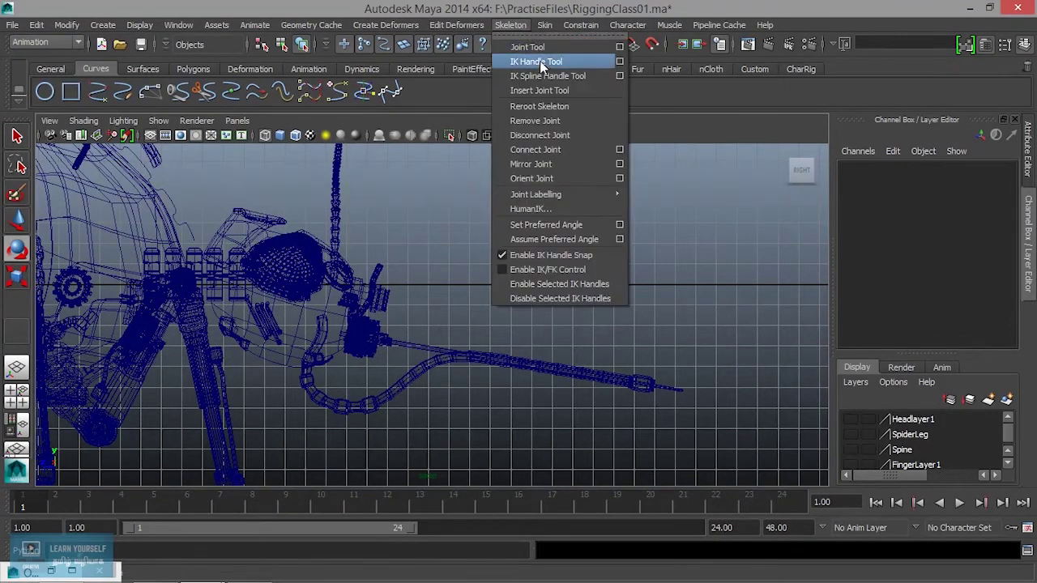
Use the Joint Tool to place joint31 at the mosquito's neck behind the head.
{"action": "left_click", "coordinate": [534, 44]}
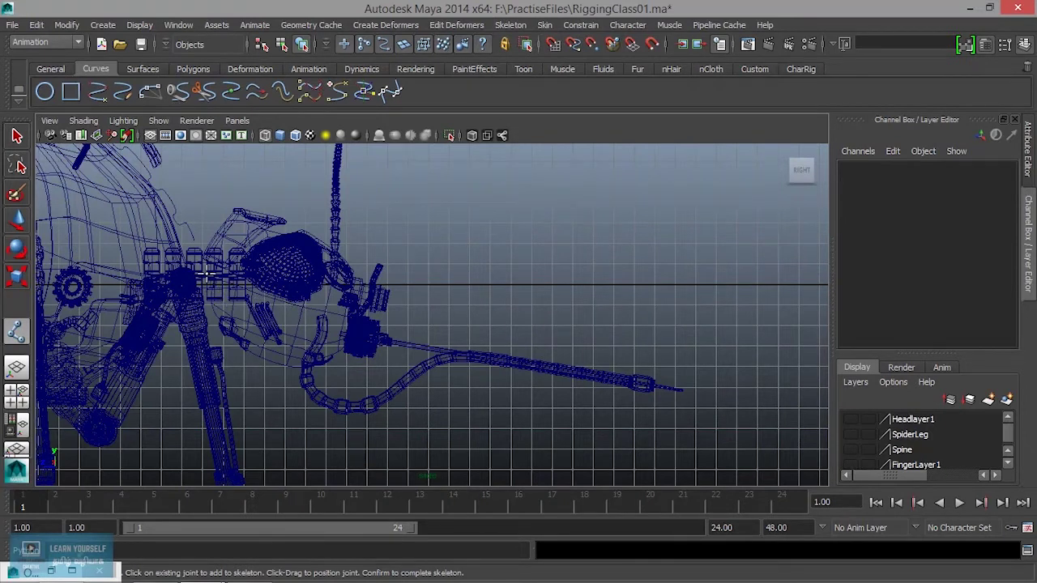
{"action": "scroll", "coordinate": [220, 308], "scroll_direction": "up", "scroll_amount": 4}
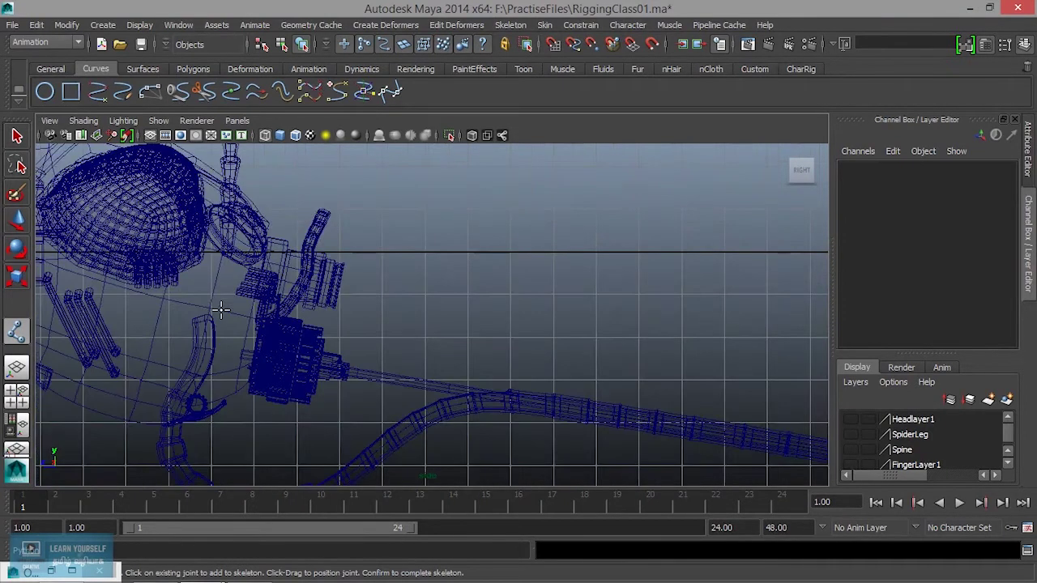
{"action": "key", "text": "space"}
{"action": "middle_click_drag", "start_coordinate": [220, 309], "coordinate": [574, 342], "text": "alt"}
{"action": "scroll", "coordinate": [559, 339], "scroll_direction": "up", "scroll_amount": 1}
{"action": "scroll", "coordinate": [454, 324], "scroll_direction": "up", "scroll_amount": 1}
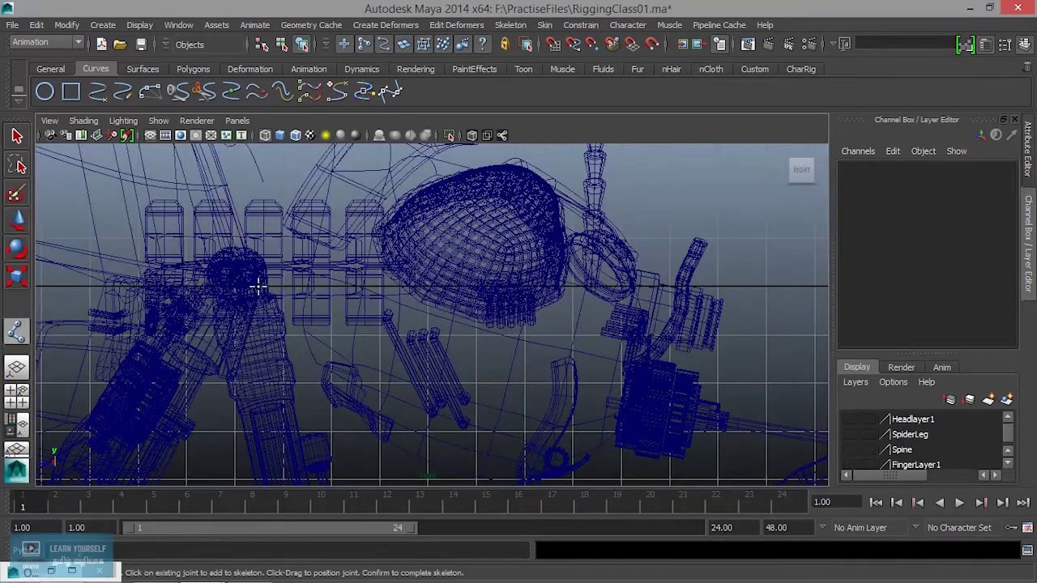
{"action": "left_click", "coordinate": [299, 265]}
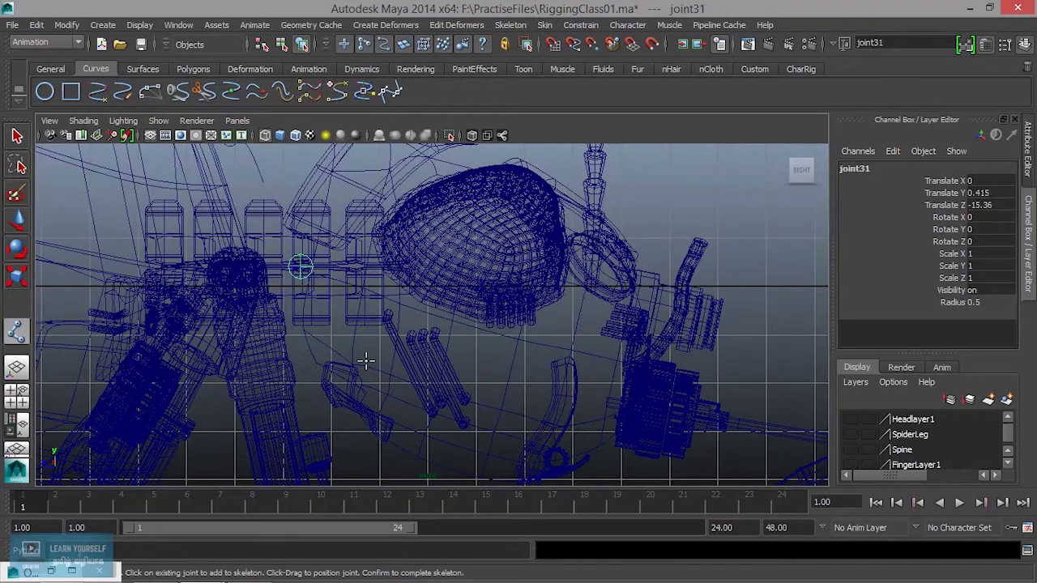
Switch to the Rotate tool and return to four views, orbiting the perspective around the head.
{"action": "key", "text": "e"}
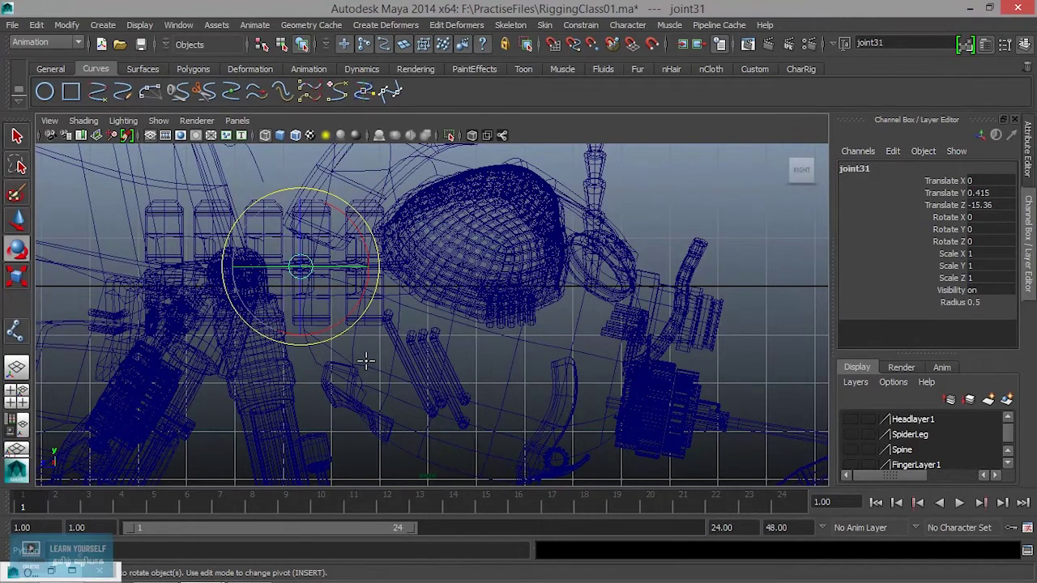
{"action": "key", "text": "space"}
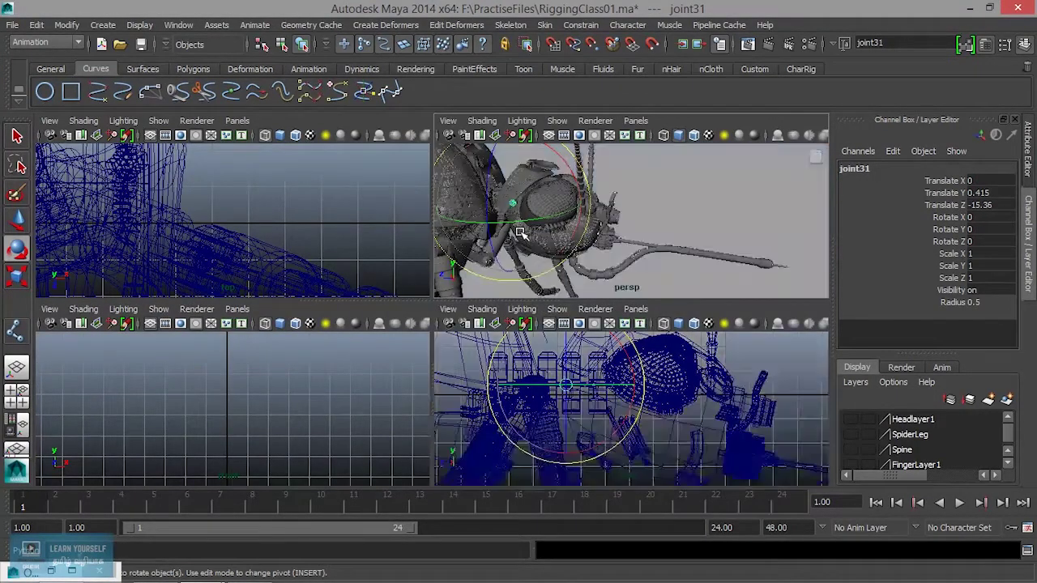
{"action": "key", "text": "space"}
{"action": "mouse_move", "coordinate": [417, 308]}
{"action": "left_mouse_down", "text": "alt"}
{"action": "mouse_move", "coordinate": [431, 225]}
{"action": "mouse_move", "coordinate": [514, 265]}
{"action": "mouse_move", "coordinate": [456, 264]}
{"action": "mouse_move", "coordinate": [602, 316]}
{"action": "mouse_move", "coordinate": [532, 308]}
{"action": "left_mouse_up", "text": "alt"}
Select head01 through the eye, then select joint31 at the neck and frame it.
{"action": "left_click", "coordinate": [590, 319]}
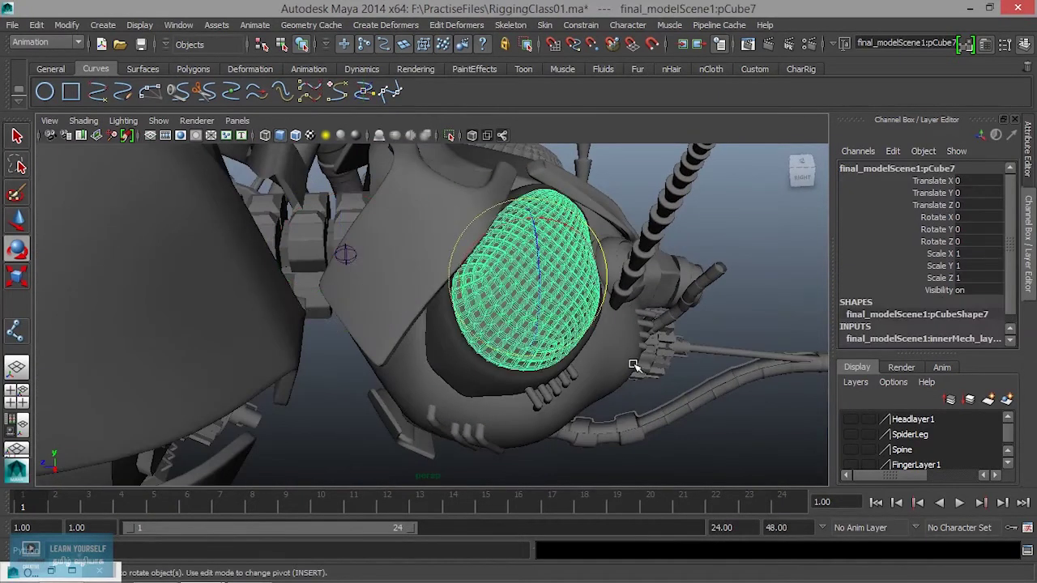
{"action": "key", "text": "Up"}
{"action": "left_click_drag", "start_coordinate": [342, 262], "coordinate": [453, 301], "text": "alt"}
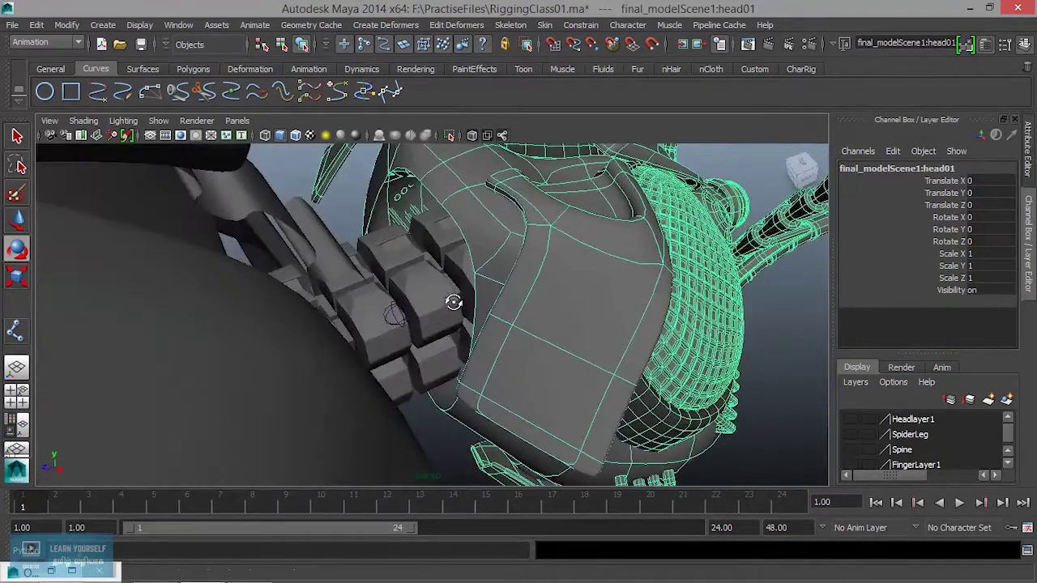
{"action": "left_click", "coordinate": [400, 315]}
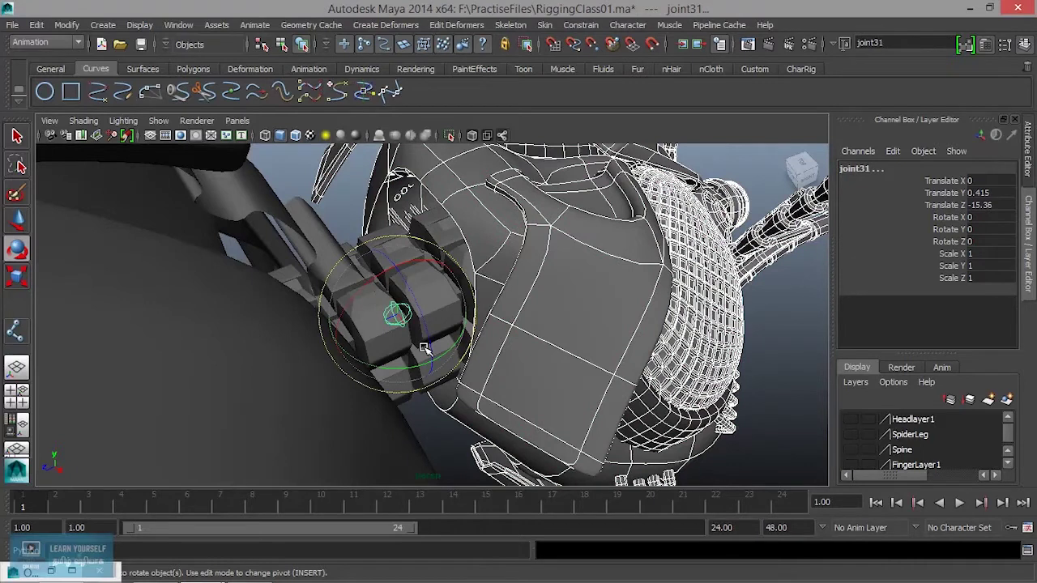
{"action": "key", "text": "Up"}
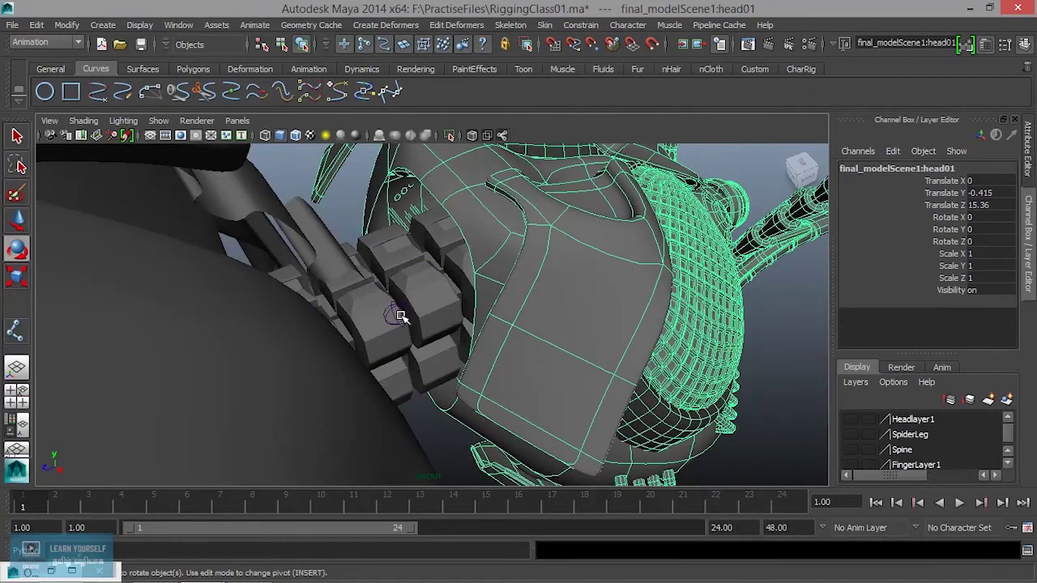
{"action": "left_click", "coordinate": [403, 319]}
{"action": "key", "text": "f"}
Test-rotate joint31 to swing the head, then undo the rotation.
{"action": "left_click_drag", "start_coordinate": [426, 370], "coordinate": [434, 351]}
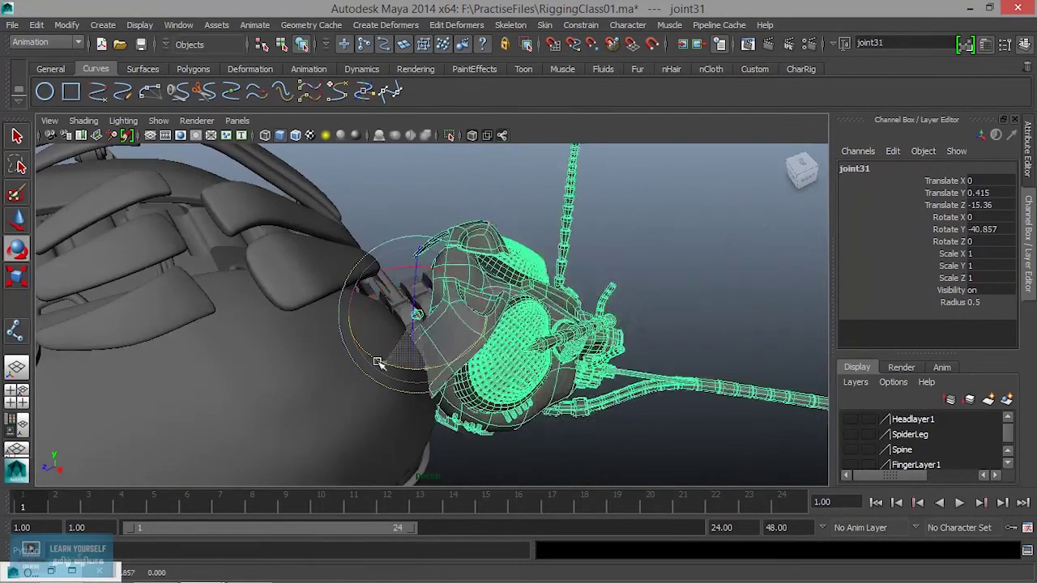
{"action": "key", "text": "ctrl+z"}
{"action": "mouse_move", "coordinate": [433, 351]}
{"action": "left_mouse_down", "text": "alt"}
{"action": "mouse_move", "coordinate": [468, 312]}
{"action": "mouse_move", "coordinate": [342, 282]}
{"action": "left_mouse_up", "text": "alt"}
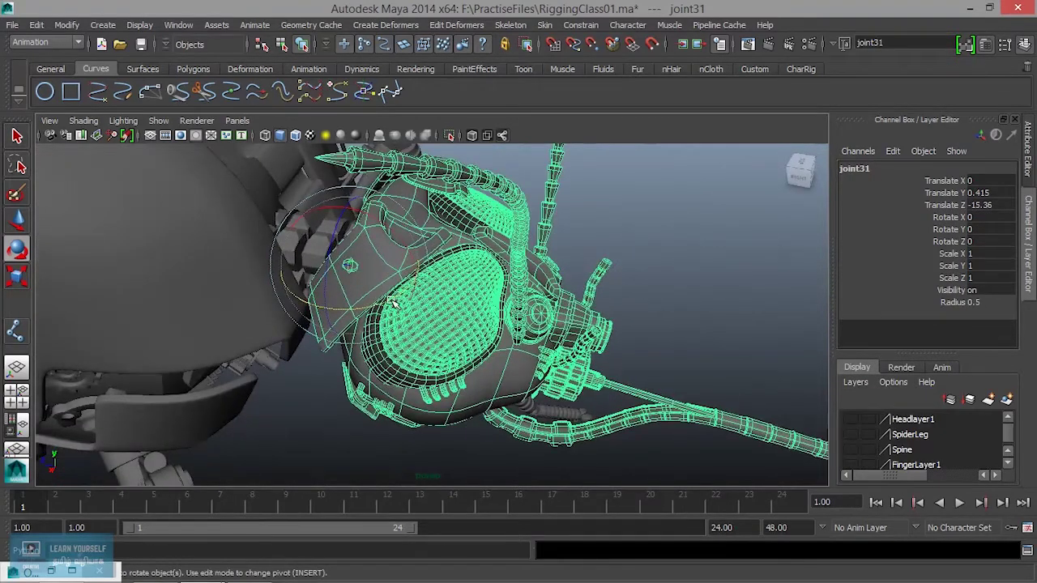
{"action": "left_click", "coordinate": [103, 25]}
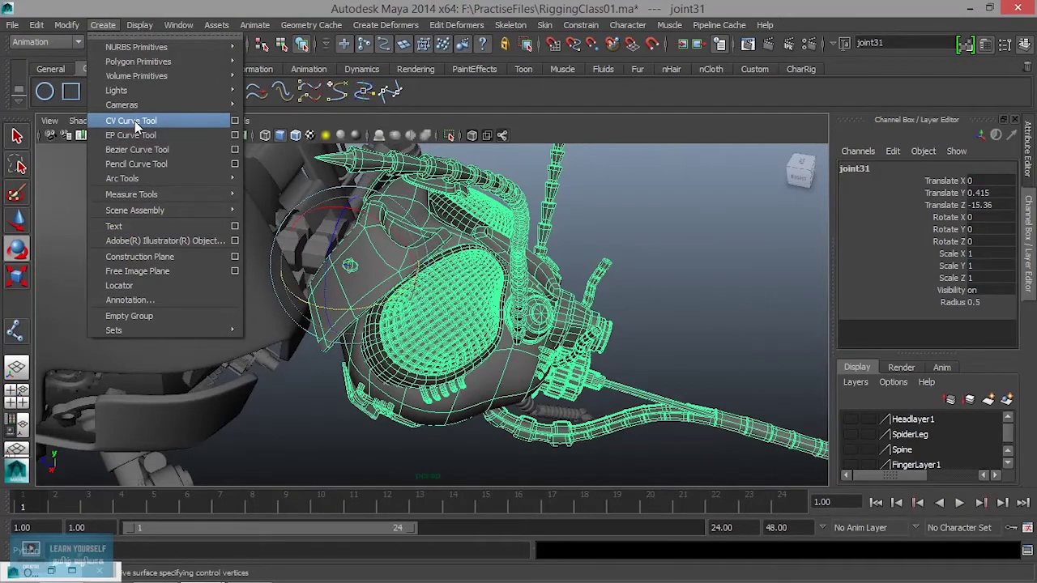
Start and then cancel the CV Curve Tool, pulling back to a wide mosquito view.
{"action": "left_click", "coordinate": [134, 120]}
{"action": "key", "text": "space"}
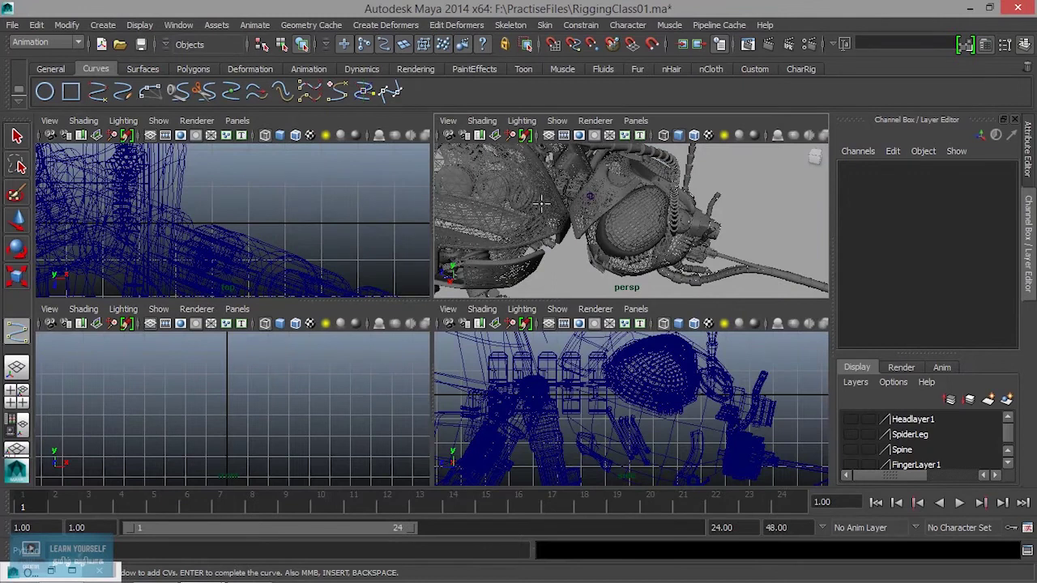
{"action": "key", "text": "space"}
{"action": "mouse_move", "coordinate": [541, 203]}
{"action": "left_mouse_down", "text": "alt"}
{"action": "mouse_move", "coordinate": [574, 262]}
{"action": "mouse_move", "coordinate": [381, 316]}
{"action": "mouse_move", "coordinate": [540, 297]}
{"action": "mouse_move", "coordinate": [435, 282]}
{"action": "mouse_move", "coordinate": [412, 291]}
{"action": "mouse_move", "coordinate": [495, 265]}
{"action": "mouse_move", "coordinate": [441, 311]}
{"action": "mouse_move", "coordinate": [389, 315]}
{"action": "left_mouse_up", "text": "alt"}
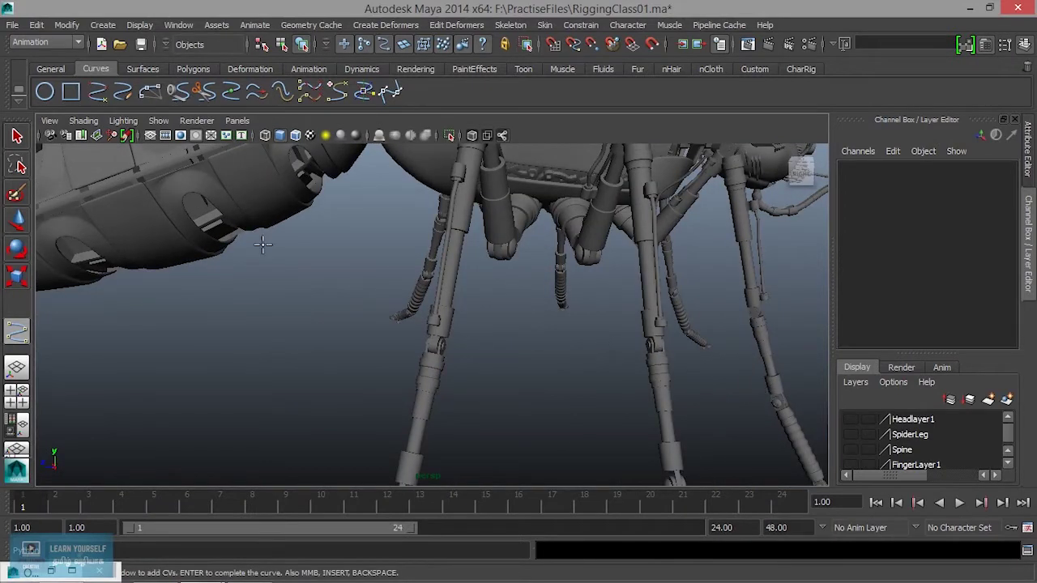
{"action": "left_click", "coordinate": [17, 135]}
{"action": "scroll", "coordinate": [904, 446], "scroll_direction": "down", "scroll_amount": 1}
{"action": "scroll", "coordinate": [904, 450], "scroll_direction": "down", "scroll_amount": 2}
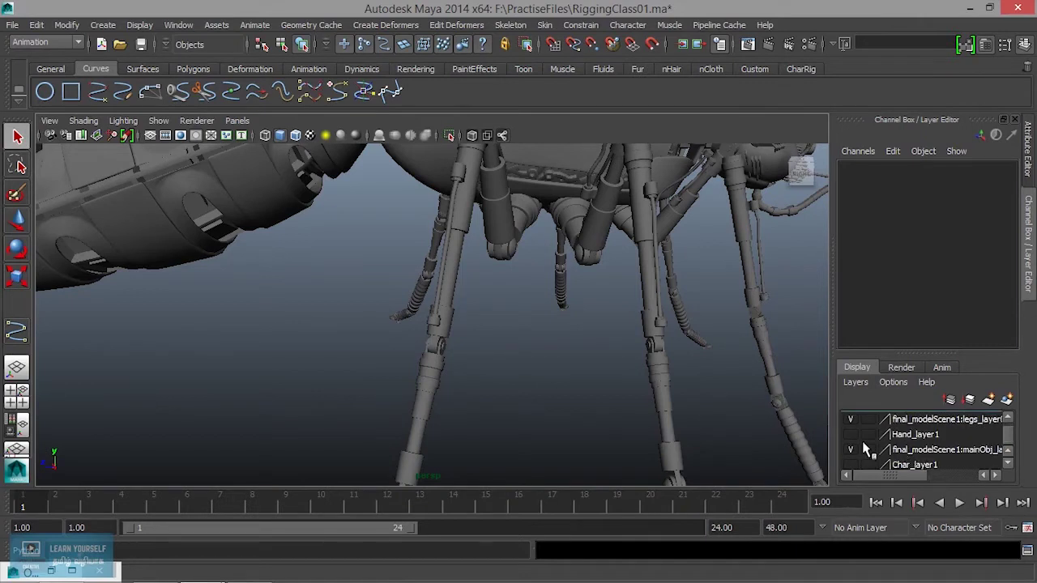
{"action": "scroll", "coordinate": [898, 451], "scroll_direction": "down", "scroll_amount": 1}
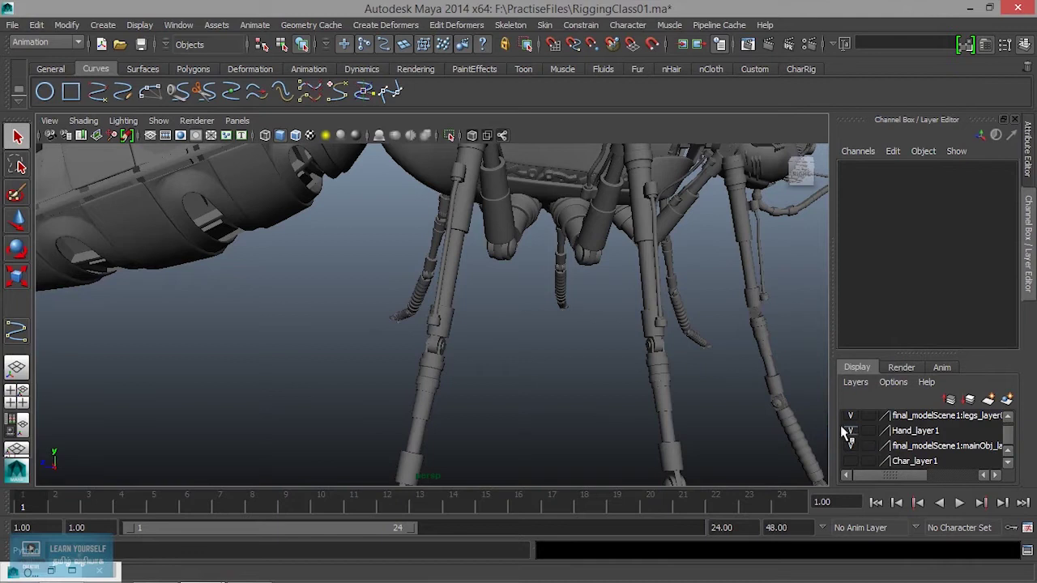
{"action": "mouse_move", "coordinate": [632, 308]}
{"action": "left_mouse_down", "text": "alt"}
{"action": "mouse_move", "coordinate": [397, 398]}
{"action": "mouse_move", "coordinate": [487, 359]}
{"action": "mouse_move", "coordinate": [608, 357]}
{"action": "mouse_move", "coordinate": [567, 391]}
{"action": "mouse_move", "coordinate": [455, 342]}
{"action": "mouse_move", "coordinate": [683, 424]}
{"action": "mouse_move", "coordinate": [519, 394]}
{"action": "left_mouse_up", "text": "alt"}
{"action": "scroll", "coordinate": [606, 365], "scroll_direction": "up", "scroll_amount": 3}
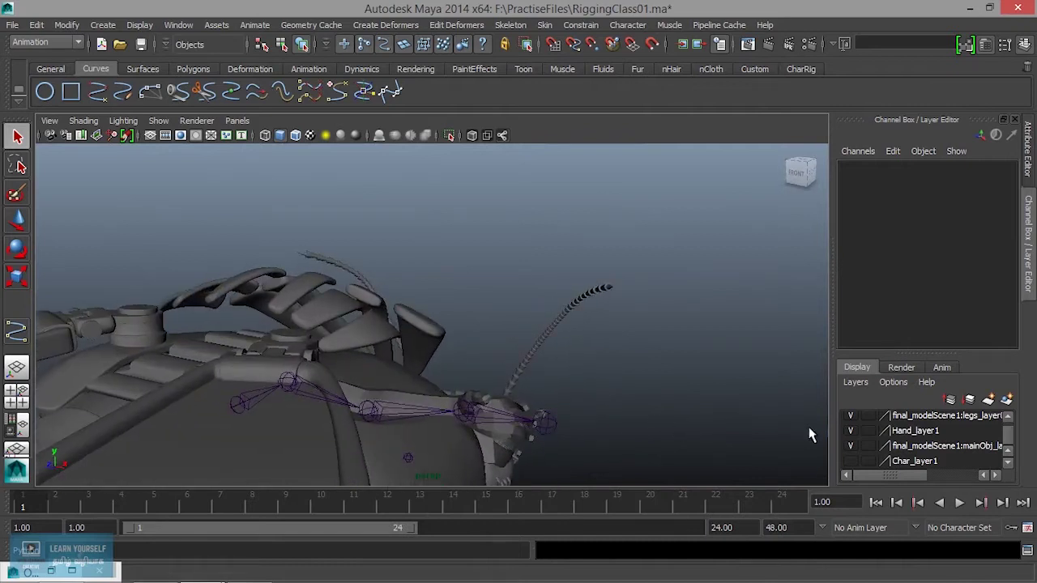
Hide the Hand_layer1 layer and toggle the mainObj layer off and back on.
{"action": "left_click", "coordinate": [850, 432]}
{"action": "left_click", "coordinate": [850, 446]}
{"action": "left_click", "coordinate": [849, 446]}
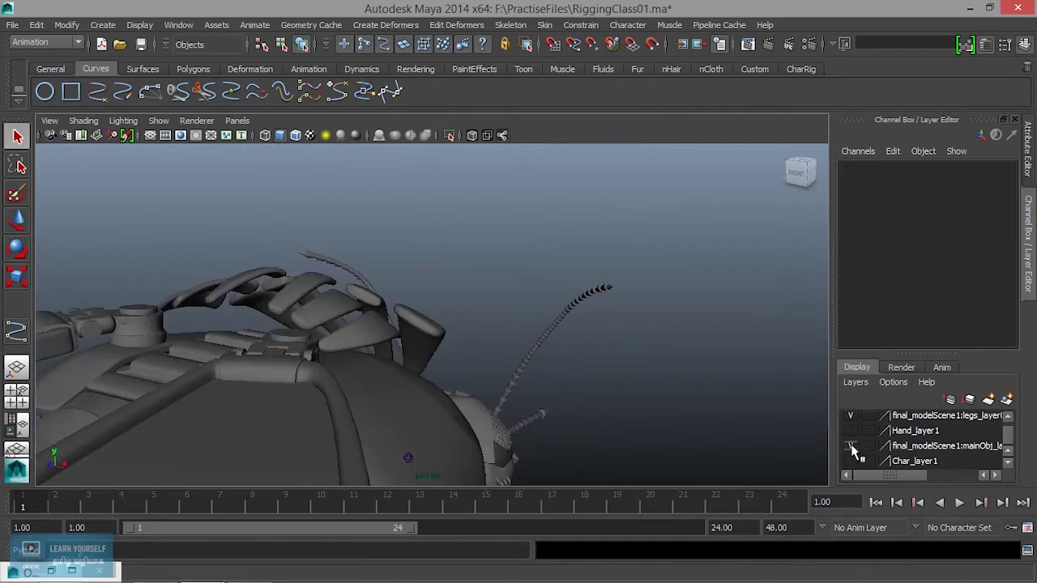
{"action": "scroll", "coordinate": [867, 451], "scroll_direction": "down", "scroll_amount": 3}
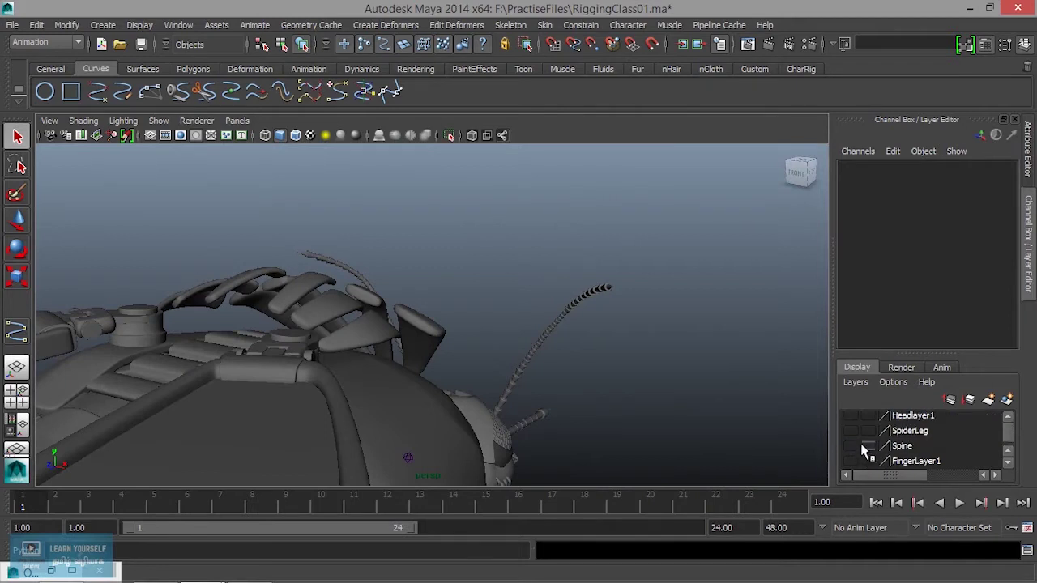
{"action": "scroll", "coordinate": [867, 451], "scroll_direction": "up", "scroll_amount": 3}
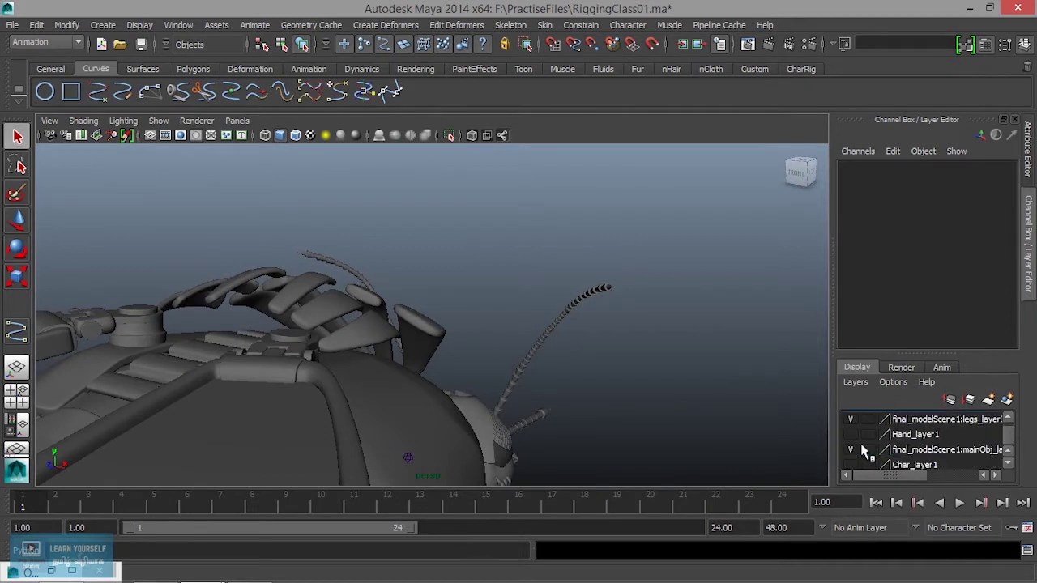
{"action": "mouse_move", "coordinate": [565, 387]}
{"action": "left_mouse_down", "text": "alt"}
{"action": "mouse_move", "coordinate": [474, 278]}
{"action": "mouse_move", "coordinate": [514, 364]}
{"action": "mouse_move", "coordinate": [343, 365]}
{"action": "mouse_move", "coordinate": [362, 350]}
{"action": "left_mouse_up", "text": "alt"}
{"action": "right_click_drag", "start_coordinate": [362, 350], "coordinate": [598, 419], "text": "alt"}
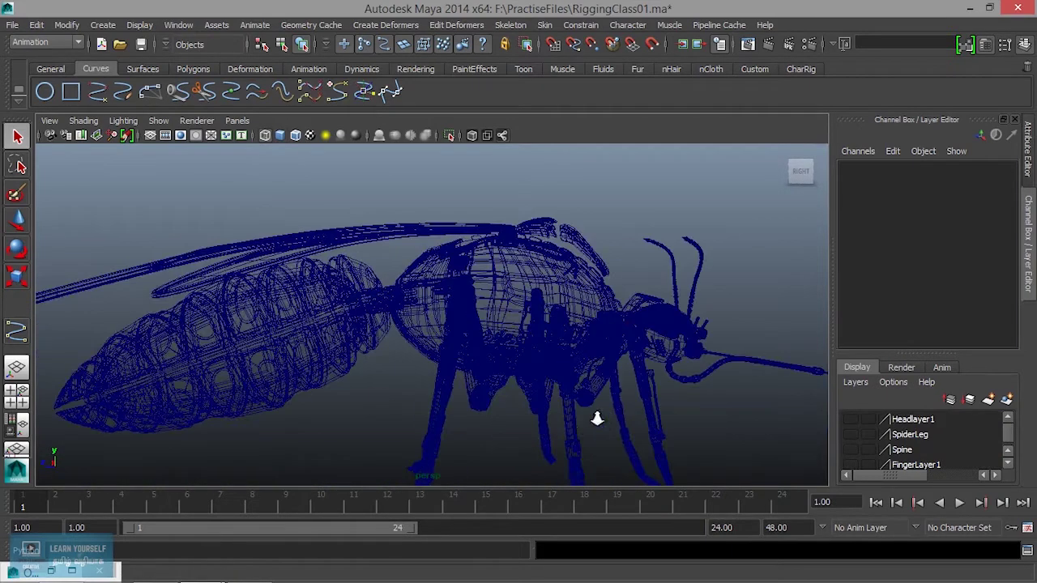
{"action": "scroll", "coordinate": [528, 336], "scroll_direction": "down", "scroll_amount": 5}
{"action": "scroll", "coordinate": [528, 340], "scroll_direction": "down", "scroll_amount": 3}
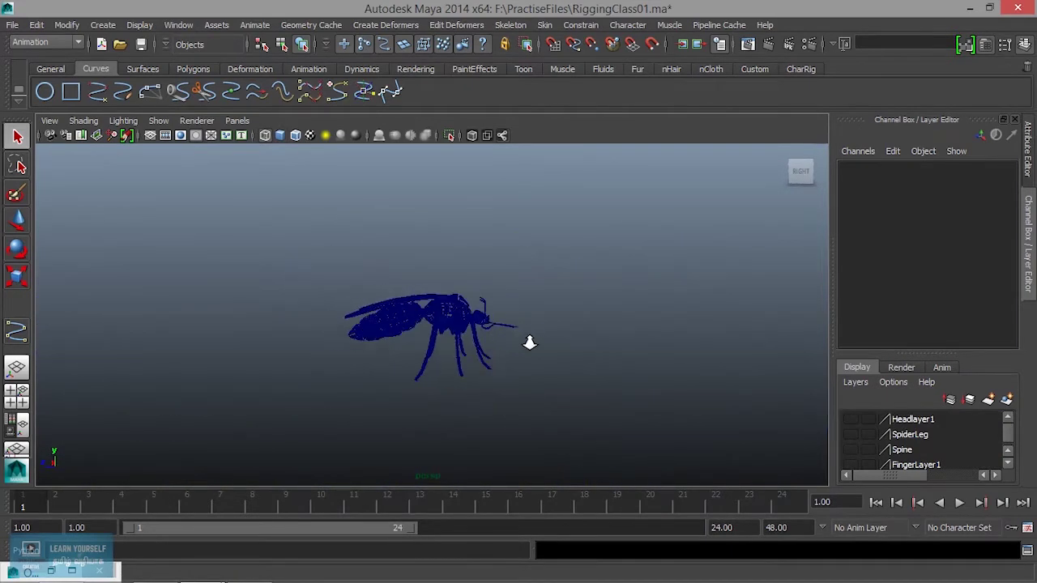
{"action": "key", "text": "ctrl+z"}
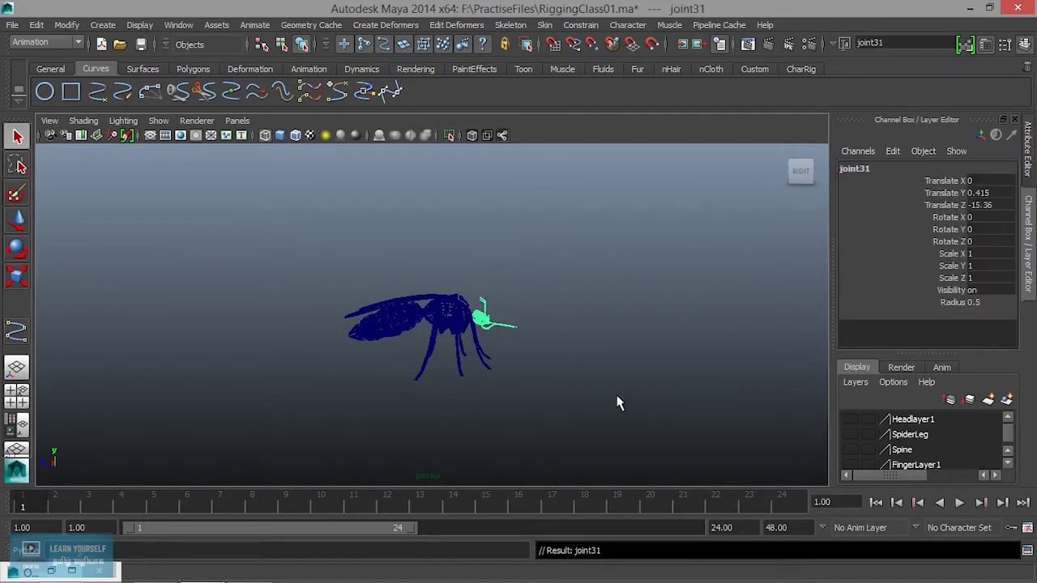
Recentre the view and create a polygon cube from the Polygons shelf.
{"action": "scroll", "coordinate": [536, 352], "scroll_direction": "up", "scroll_amount": 5}
{"action": "left_click", "coordinate": [510, 386]}
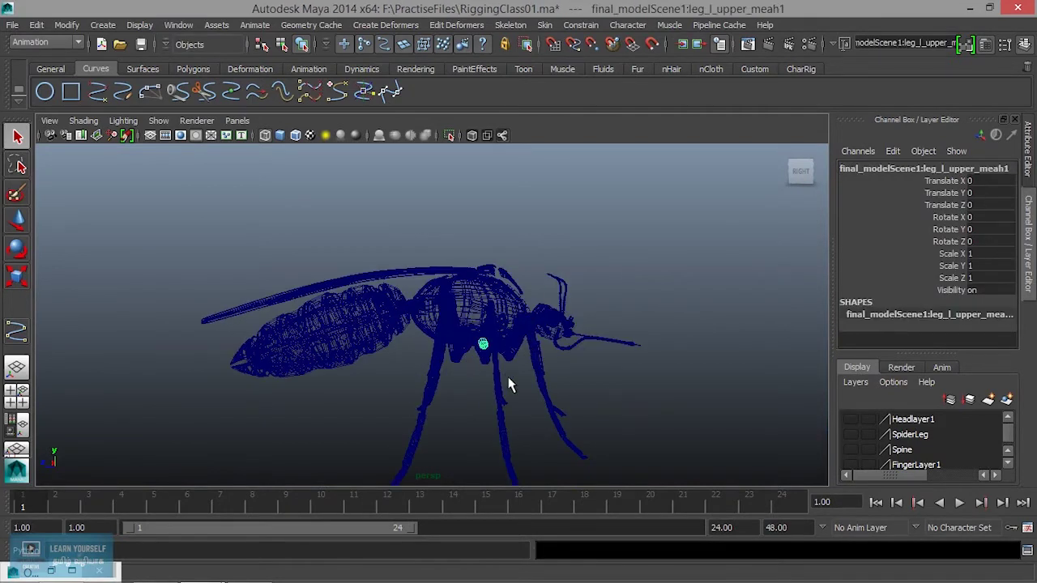
{"action": "middle_click_drag", "start_coordinate": [484, 425], "coordinate": [474, 328], "text": "alt"}
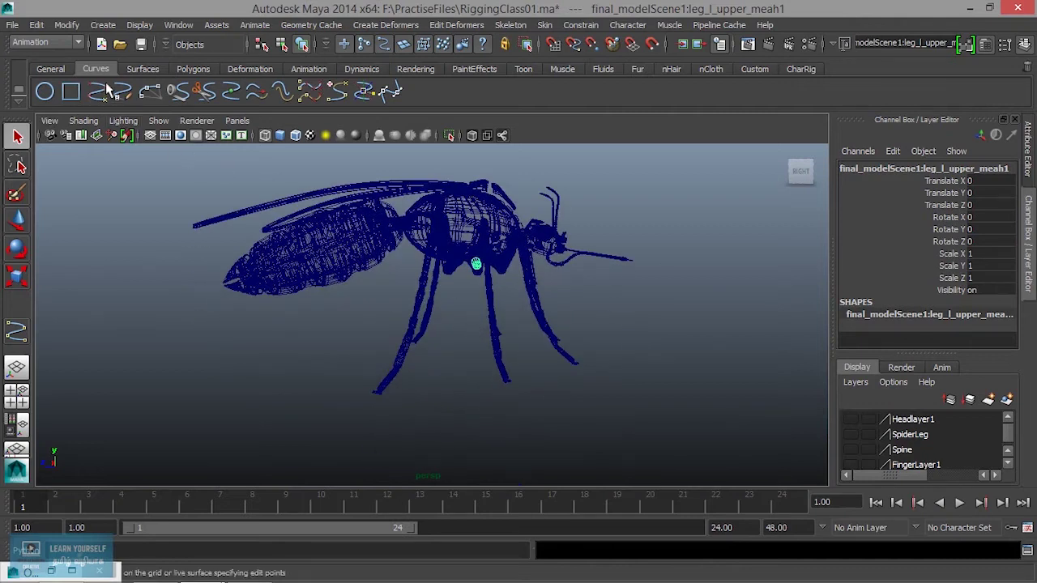
{"action": "left_click", "coordinate": [193, 69]}
{"action": "left_click", "coordinate": [73, 92]}
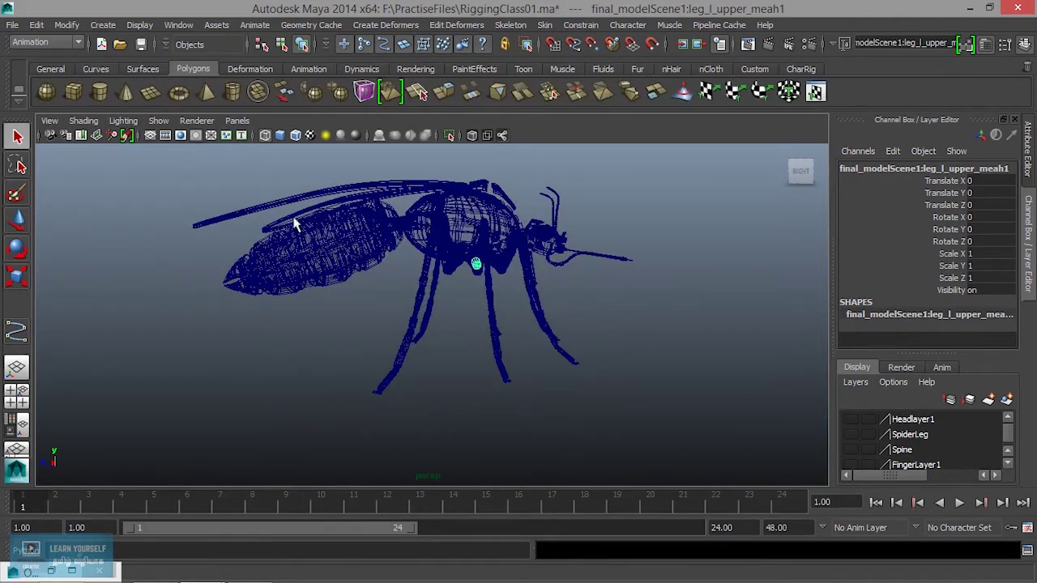
Move the cube down to Y -23.771 and scale it uniformly to about 9.5.
{"action": "key", "text": "w"}
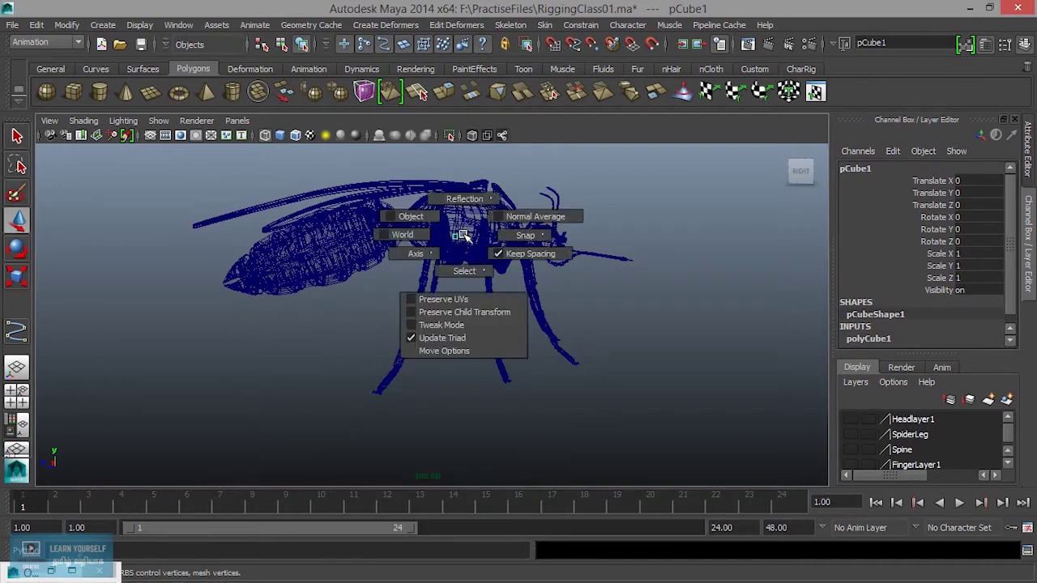
{"action": "mouse_move", "coordinate": [463, 236]}
{"action": "left_mouse_down"}
{"action": "mouse_move", "coordinate": [458, 203]}
{"action": "mouse_move", "coordinate": [456, 339]}
{"action": "mouse_move", "coordinate": [519, 370]}
{"action": "mouse_move", "coordinate": [486, 362]}
{"action": "mouse_move", "coordinate": [495, 361]}
{"action": "mouse_move", "coordinate": [486, 351]}
{"action": "left_mouse_up"}
{"action": "key", "text": "r"}
{"action": "key", "text": "f"}
{"action": "scroll", "coordinate": [521, 370], "scroll_direction": "up", "scroll_amount": 3}
{"action": "left_click", "coordinate": [112, 25]}
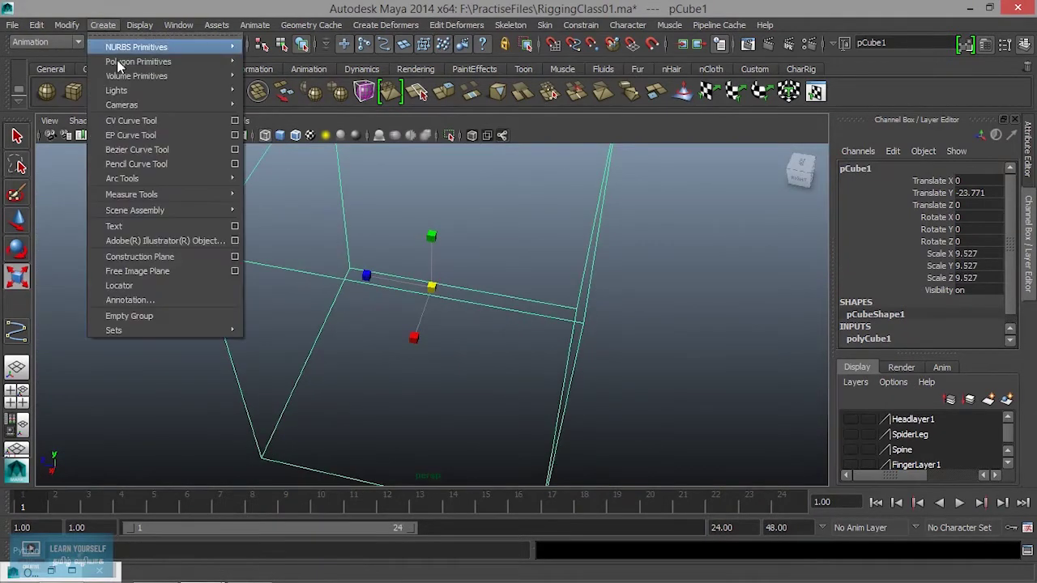
Set the CV Curve Tool's curve degree to linear in its options.
{"action": "left_click", "coordinate": [151, 123]}
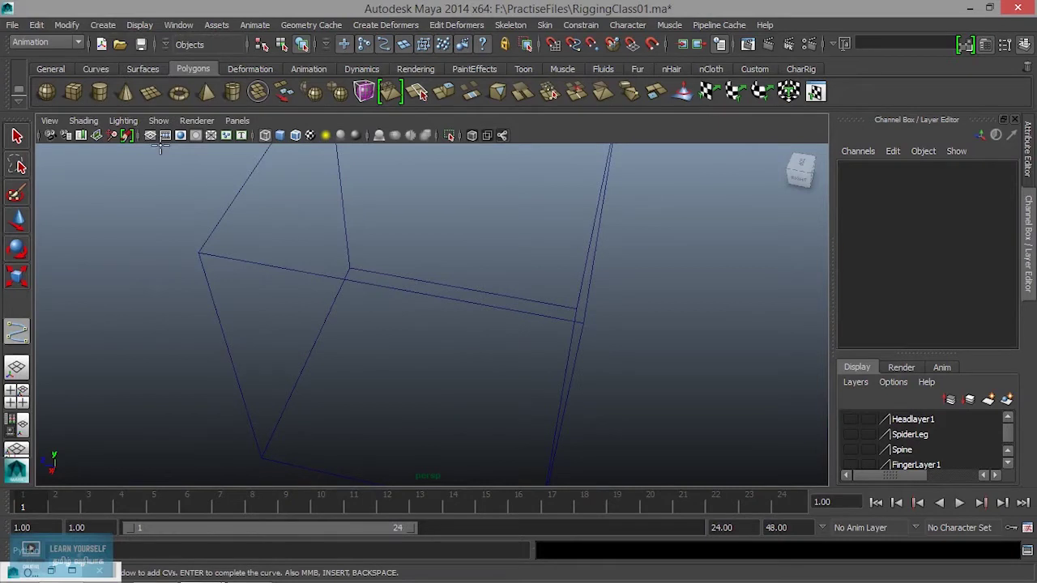
{"action": "left_click", "coordinate": [103, 24]}
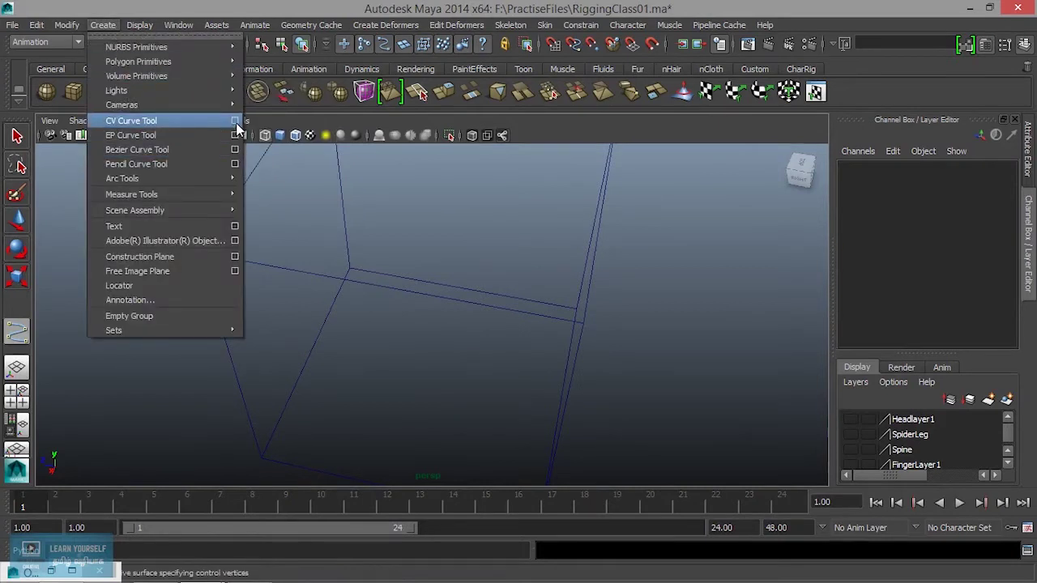
{"action": "left_click", "coordinate": [235, 120]}
{"action": "left_click", "coordinate": [170, 192]}
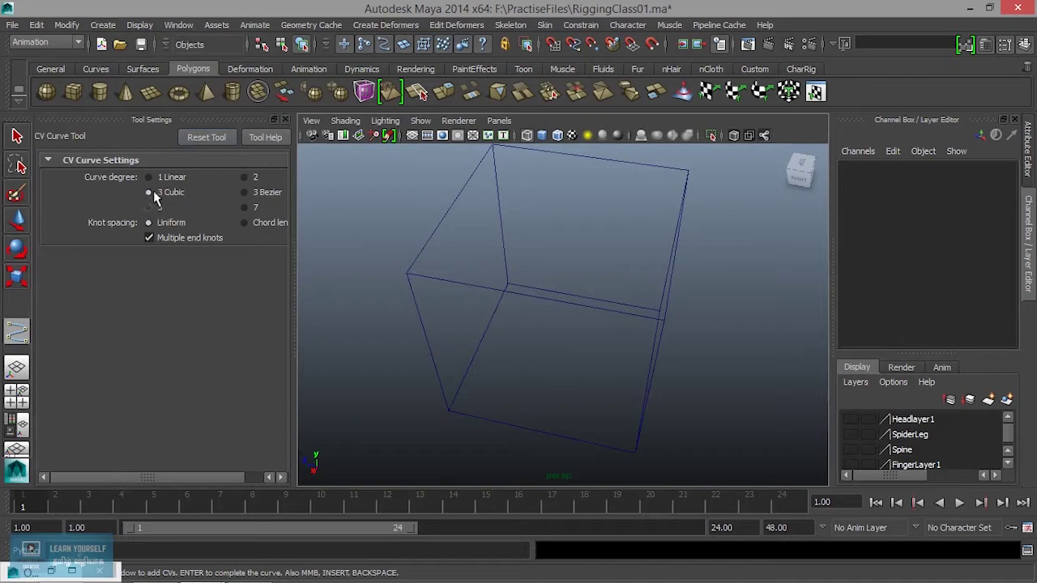
{"action": "left_click", "coordinate": [284, 120]}
Shrink the helper cube to about 4 units and frame it in a side view.
{"action": "mouse_move", "coordinate": [286, 162]}
{"action": "left_mouse_down", "text": "alt"}
{"action": "mouse_move", "coordinate": [286, 266]}
{"action": "mouse_move", "coordinate": [303, 270]}
{"action": "left_mouse_up", "text": "alt"}
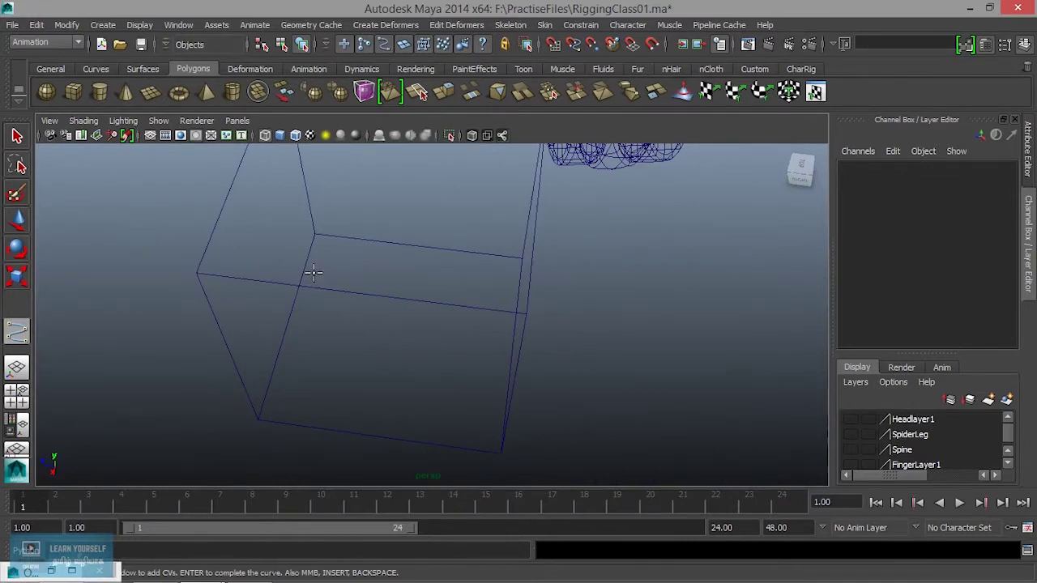
{"action": "left_click_drag", "start_coordinate": [317, 271], "coordinate": [370, 248], "text": "alt"}
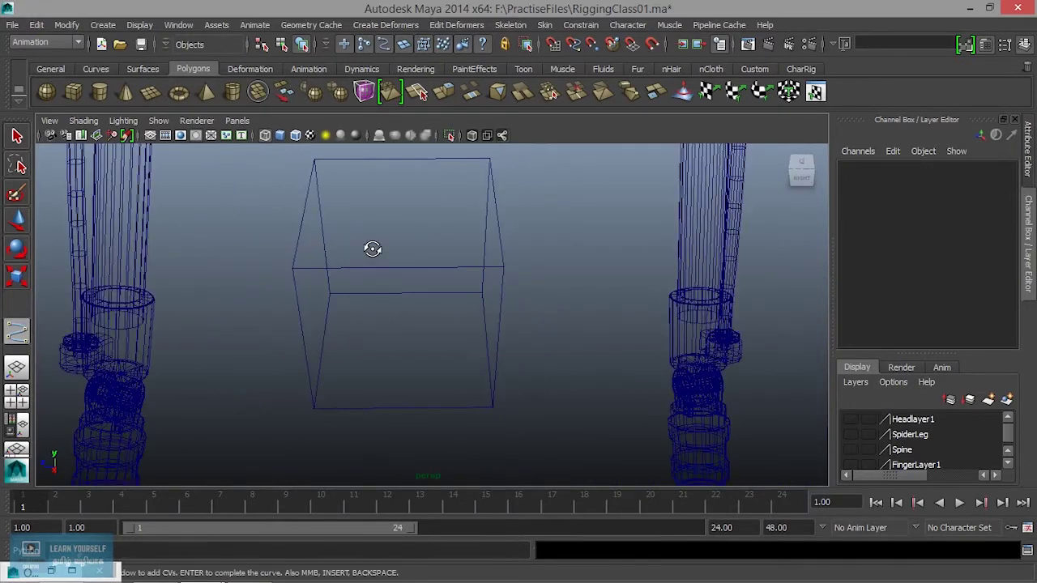
{"action": "key", "text": "q"}
{"action": "left_click", "coordinate": [487, 308]}
{"action": "key", "text": "r"}
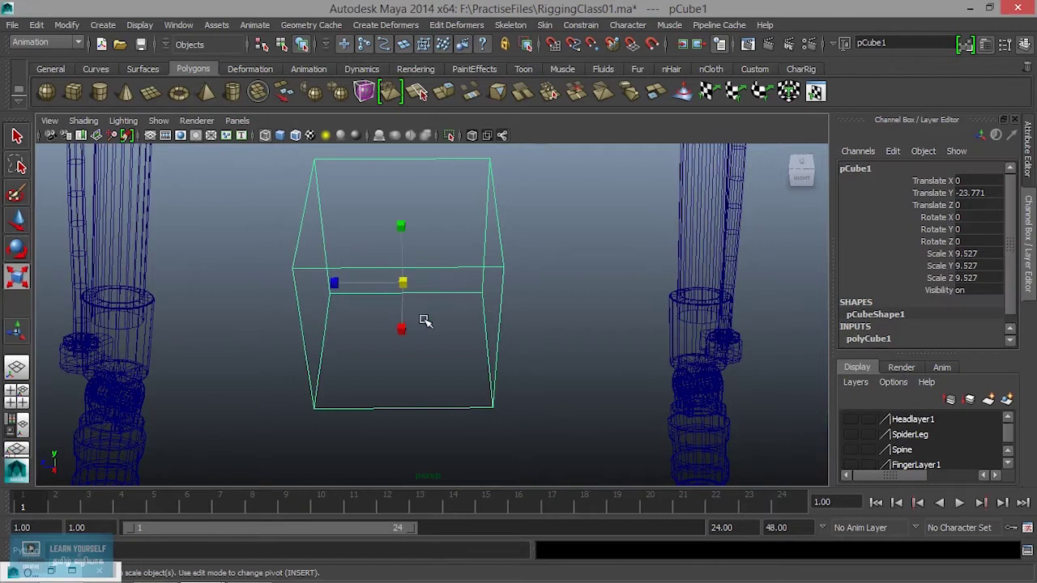
{"action": "mouse_move", "coordinate": [404, 286]}
{"action": "left_mouse_down"}
{"action": "mouse_move", "coordinate": [317, 288]}
{"action": "mouse_move", "coordinate": [418, 308]}
{"action": "mouse_move", "coordinate": [401, 303]}
{"action": "left_mouse_up"}
{"action": "key", "text": "f"}
Trace curve4 with CVs through the cube's corners along all its edges and finish it.
{"action": "key", "text": "y"}
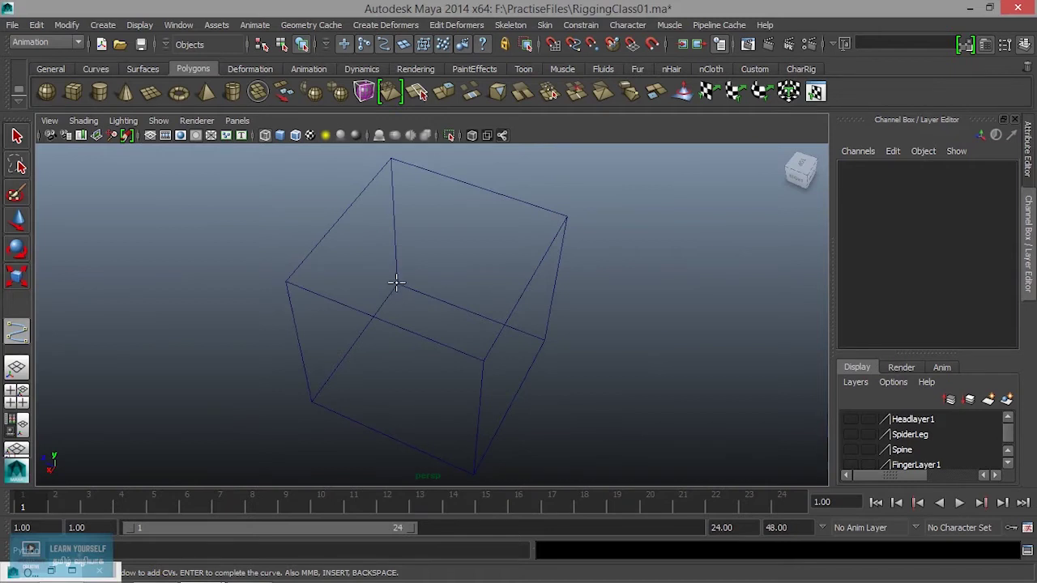
{"action": "left_click", "coordinate": [397, 285]}
{"action": "left_click", "coordinate": [544, 339]}
{"action": "left_click", "coordinate": [559, 221]}
{"action": "left_click", "coordinate": [387, 159]}
{"action": "left_click", "coordinate": [297, 277]}
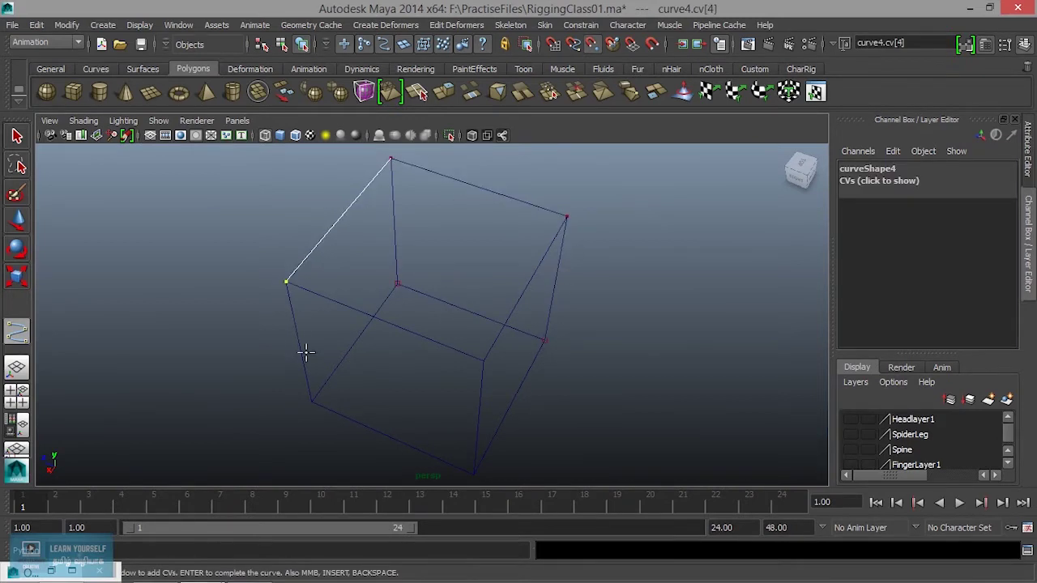
{"action": "left_click", "coordinate": [313, 399]}
{"action": "left_click", "coordinate": [403, 289]}
{"action": "left_click", "coordinate": [390, 163]}
{"action": "left_click", "coordinate": [288, 284]}
{"action": "left_click", "coordinate": [484, 361]}
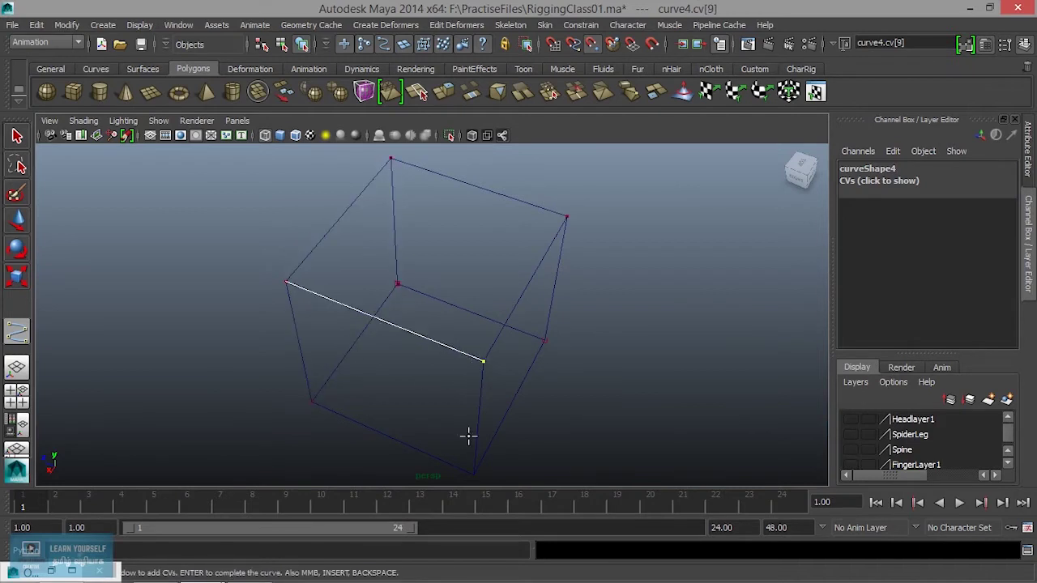
{"action": "left_click", "coordinate": [473, 476]}
{"action": "left_click", "coordinate": [312, 403]}
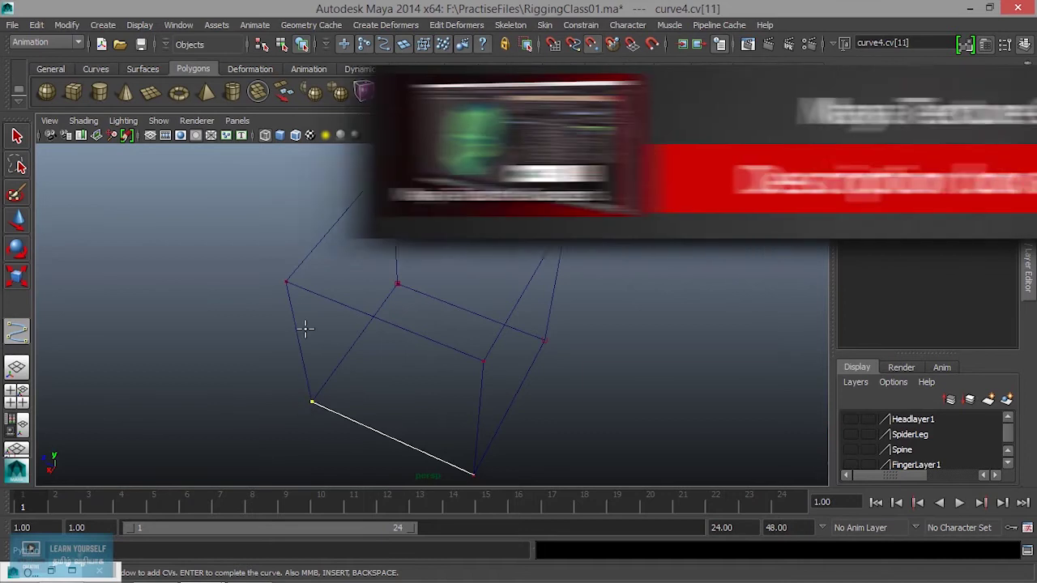
{"action": "left_click", "coordinate": [288, 280]}
{"action": "left_click", "coordinate": [483, 360]}
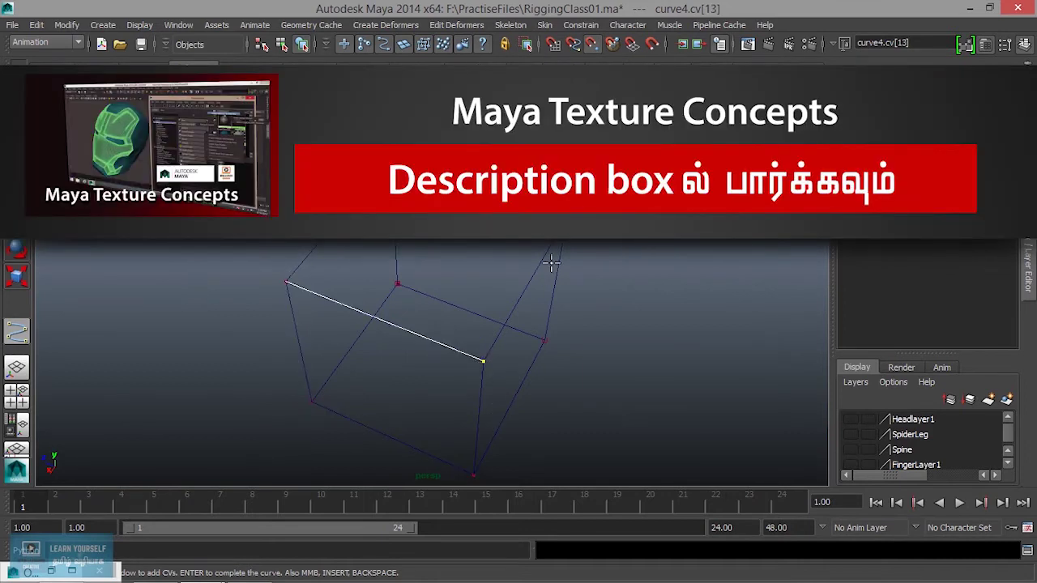
{"action": "left_click", "coordinate": [561, 234]}
{"action": "left_click", "coordinate": [545, 340]}
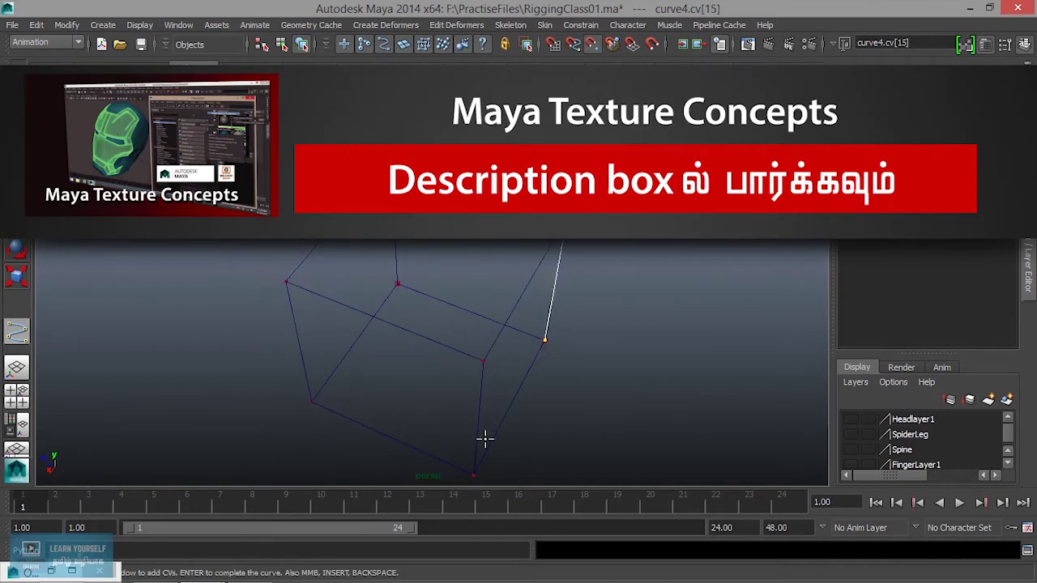
{"action": "left_click", "coordinate": [474, 474]}
{"action": "left_click", "coordinate": [483, 361]}
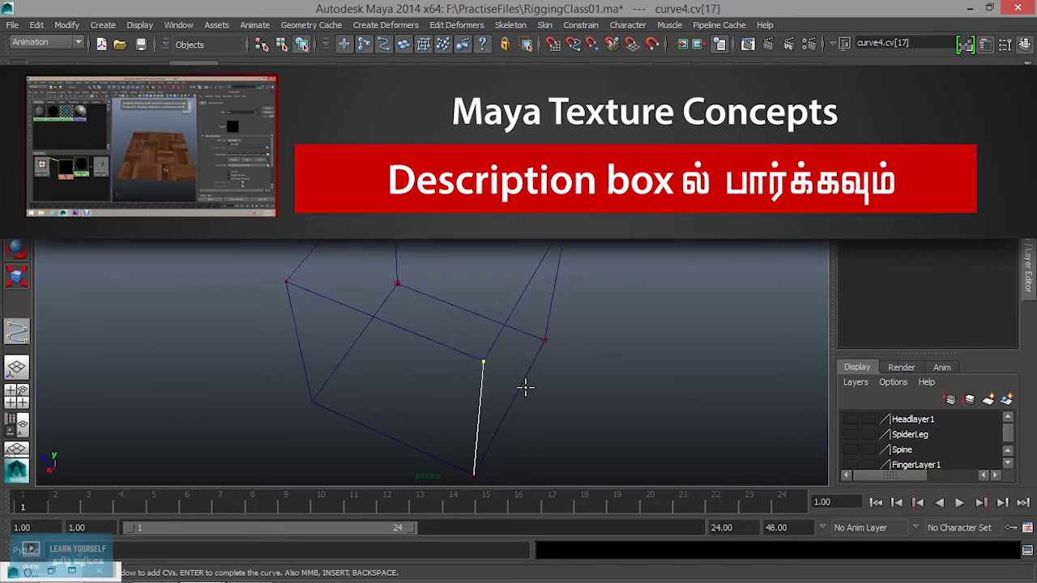
{"action": "key", "text": "Return"}
Switch to shaded display and select the helper polygon cube.
{"action": "key", "text": "5"}
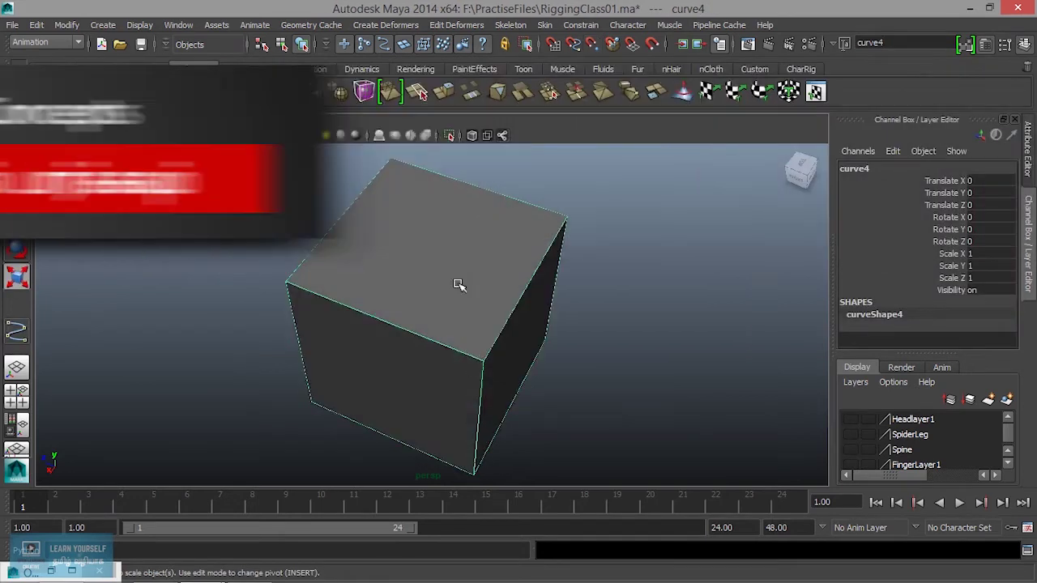
{"action": "left_click", "coordinate": [454, 284]}
{"action": "left_click", "coordinate": [581, 363]}
Delete the helper cube and marquee-select the curve4 control.
{"action": "key", "text": "4"}
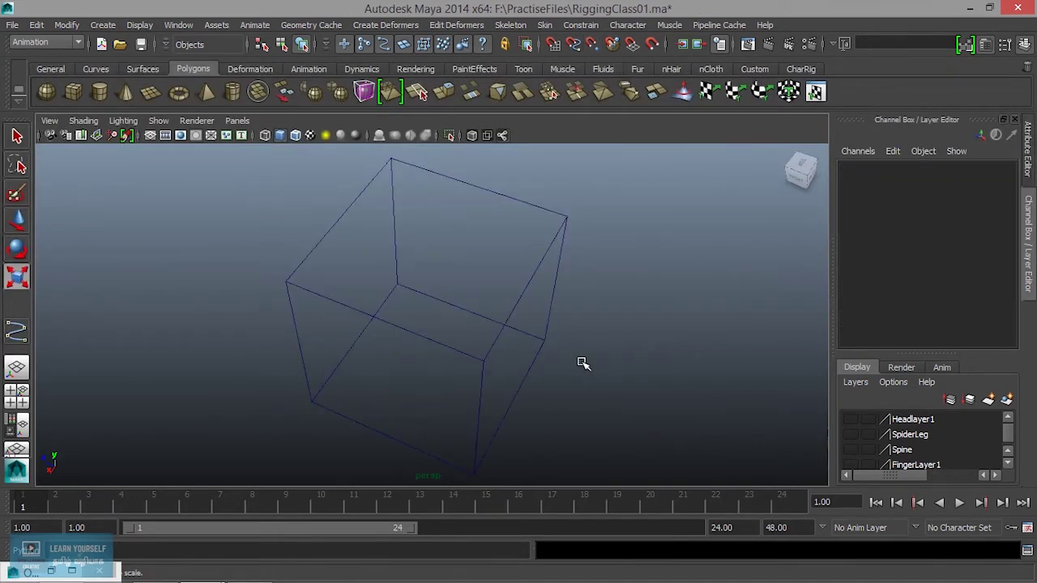
{"action": "left_click_drag", "start_coordinate": [360, 364], "coordinate": [426, 363], "text": "alt"}
{"action": "left_click_drag", "start_coordinate": [498, 296], "coordinate": [616, 382]}
{"action": "scroll", "coordinate": [606, 386], "scroll_direction": "down", "scroll_amount": 5}
{"action": "scroll", "coordinate": [607, 386], "scroll_direction": "down", "scroll_amount": 3}
{"action": "scroll", "coordinate": [607, 386], "scroll_direction": "down", "scroll_amount": 3}
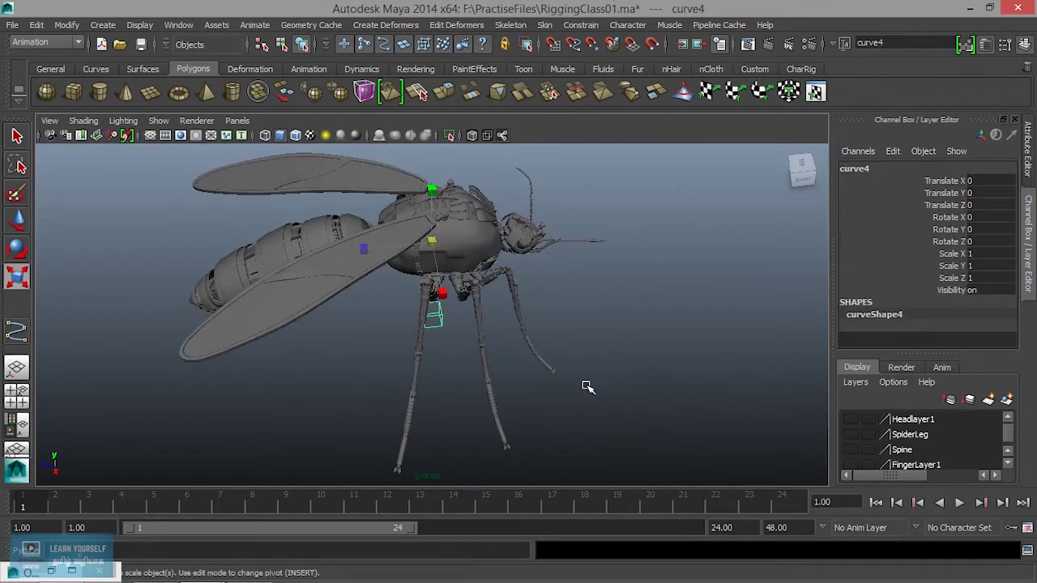
Scale curve4 uniformly to 1.594, centre its pivot, then enlarge it to about 5.3.
{"action": "left_click_drag", "start_coordinate": [453, 299], "coordinate": [475, 300]}
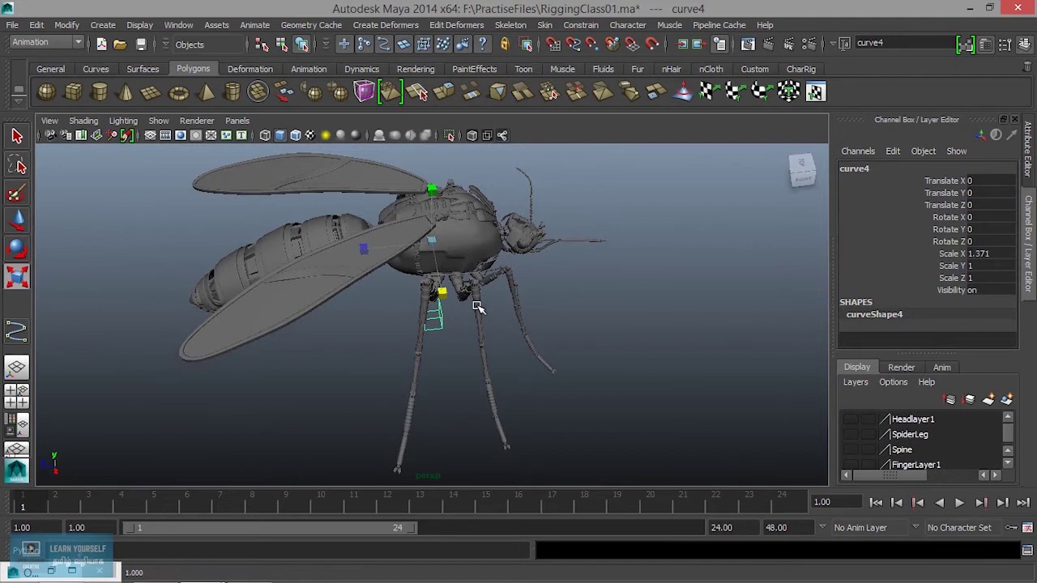
{"action": "key", "text": "ctrl+z"}
{"action": "middle_click_drag", "start_coordinate": [496, 250], "coordinate": [506, 251]}
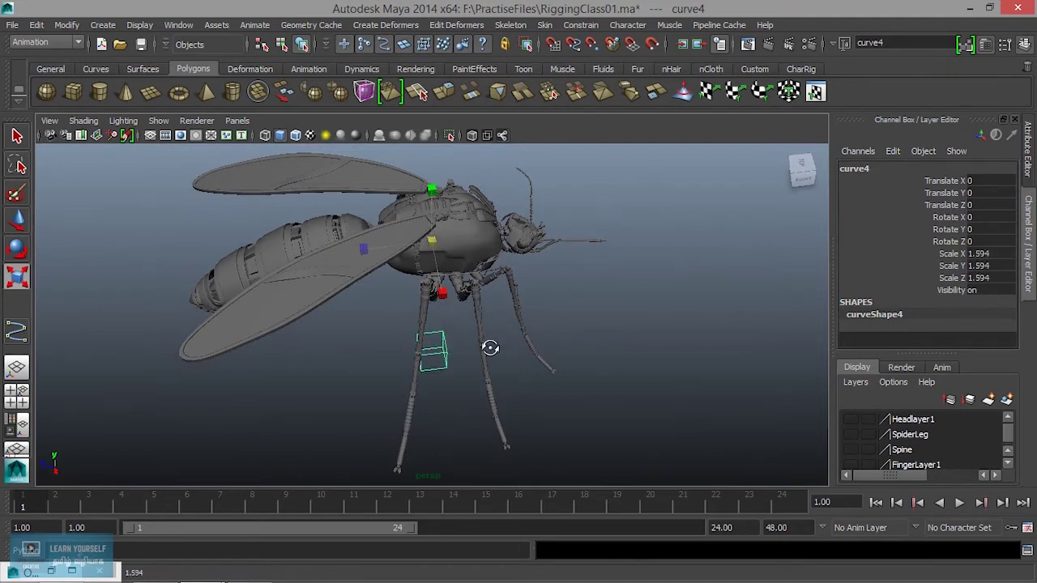
{"action": "left_click_drag", "start_coordinate": [499, 354], "coordinate": [445, 316], "text": "alt"}
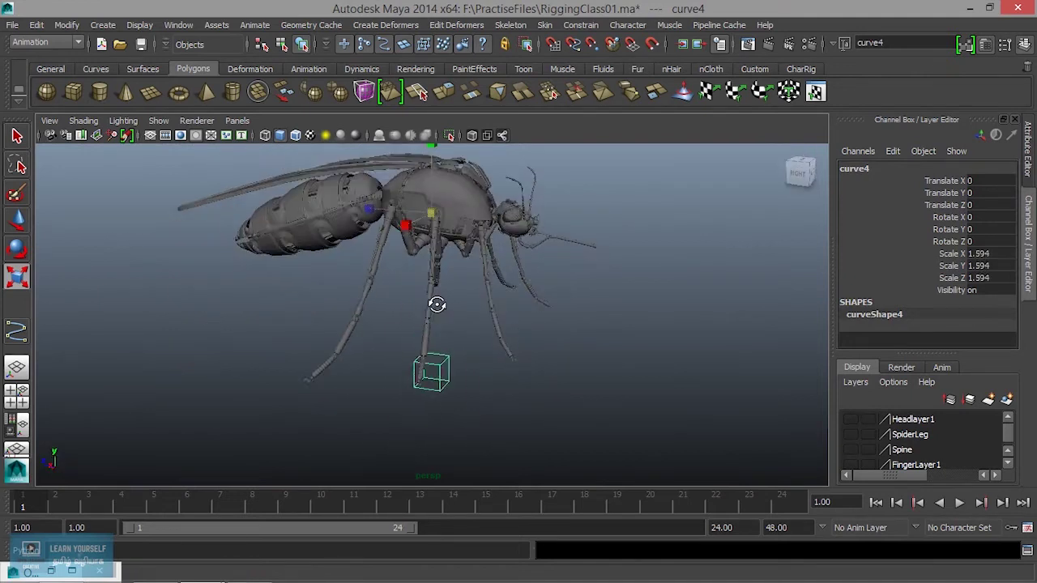
{"action": "left_click", "coordinate": [66, 25]}
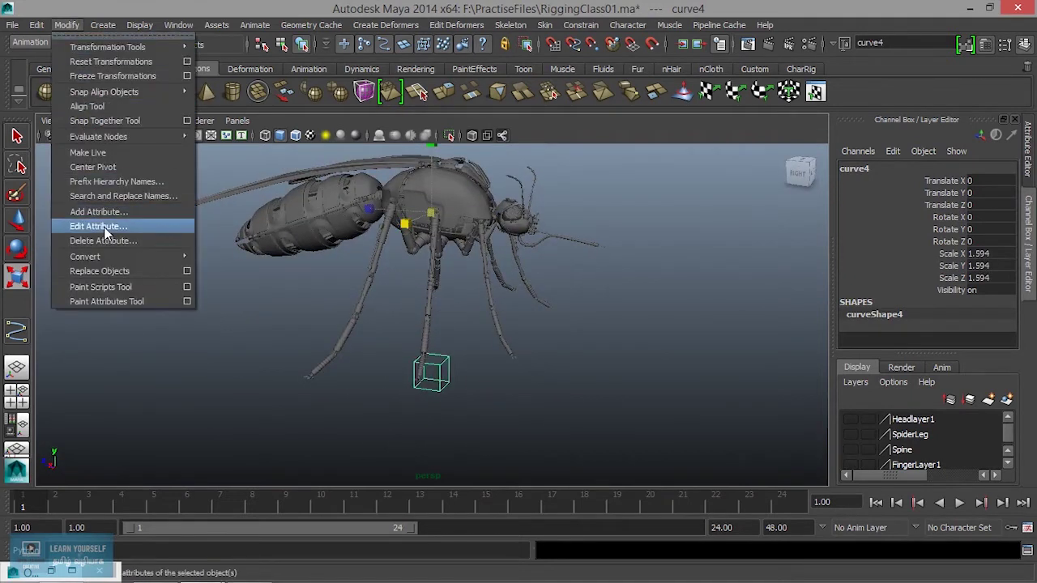
{"action": "left_click", "coordinate": [93, 167]}
{"action": "left_click_drag", "start_coordinate": [434, 371], "coordinate": [496, 384]}
In the side view, move curve4 up around the mosquito's head and shrink it to fit.
{"action": "key", "text": "space"}
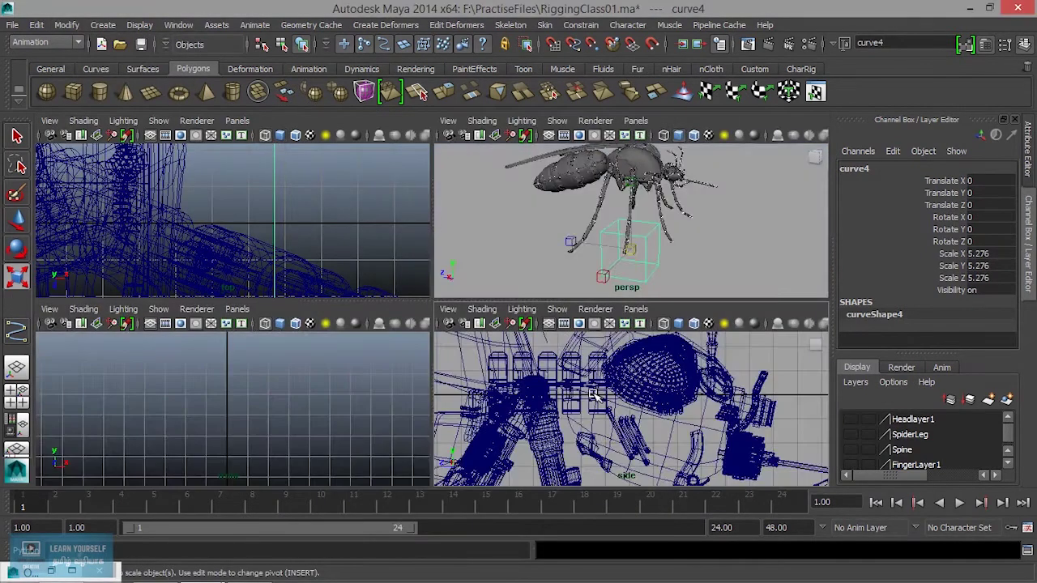
{"action": "key", "text": "space"}
{"action": "scroll", "coordinate": [554, 369], "scroll_direction": "down", "scroll_amount": 4}
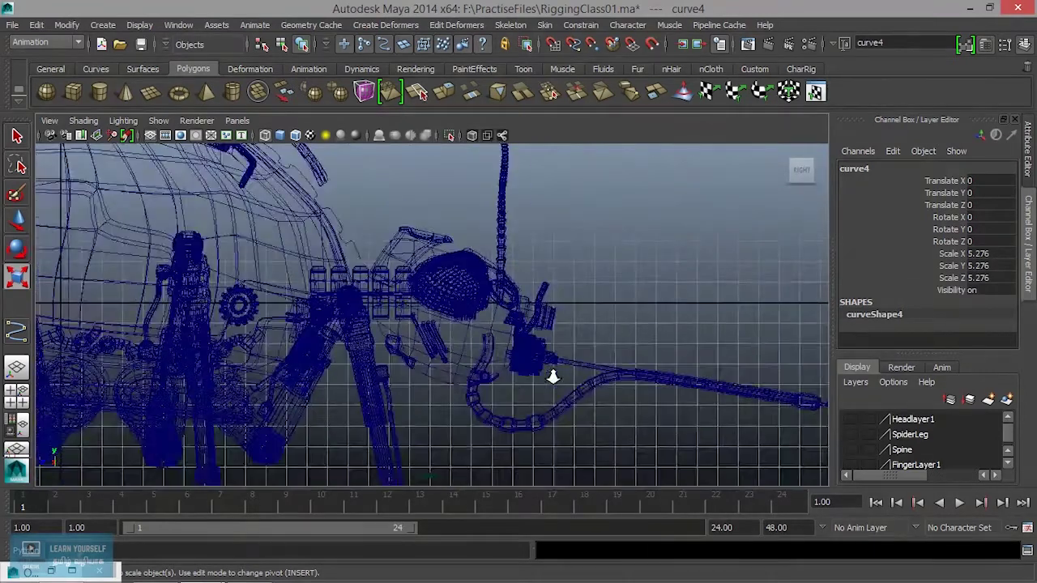
{"action": "key", "text": "w"}
{"action": "scroll", "coordinate": [554, 370], "scroll_direction": "down", "scroll_amount": 2}
{"action": "scroll", "coordinate": [474, 440], "scroll_direction": "down", "scroll_amount": 3}
{"action": "left_click_drag", "start_coordinate": [388, 415], "coordinate": [442, 306]}
{"action": "scroll", "coordinate": [442, 312], "scroll_direction": "up", "scroll_amount": 3}
{"action": "scroll", "coordinate": [481, 343], "scroll_direction": "up", "scroll_amount": 2}
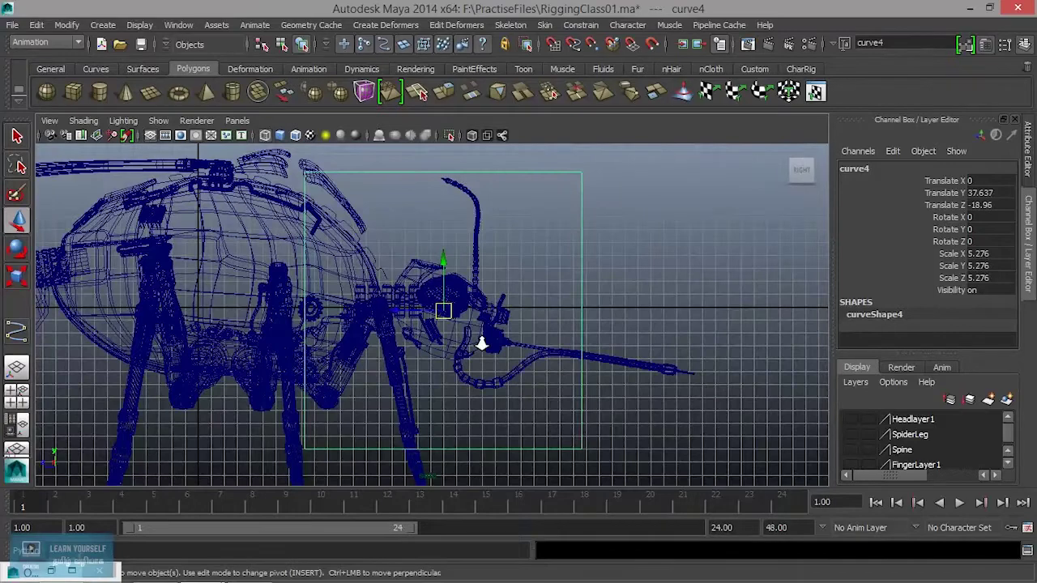
{"action": "scroll", "coordinate": [481, 343], "scroll_direction": "down", "scroll_amount": 1}
{"action": "key", "text": "r"}
{"action": "left_click_drag", "start_coordinate": [454, 315], "coordinate": [338, 315]}
Frame curve4 in the perspective view and hide polygon meshes from the viewport.
{"action": "key", "text": "f"}
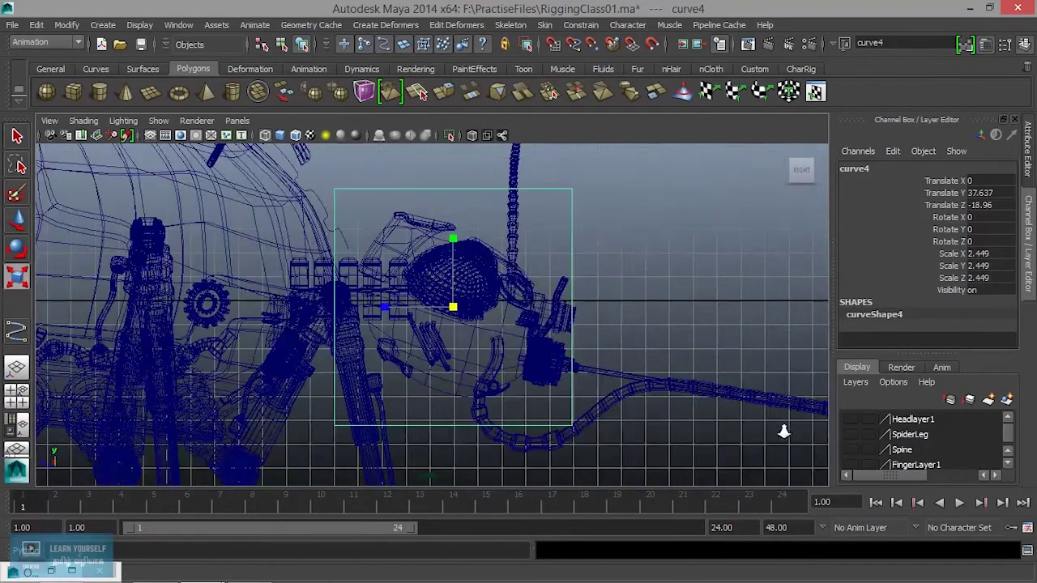
{"action": "key", "text": "space"}
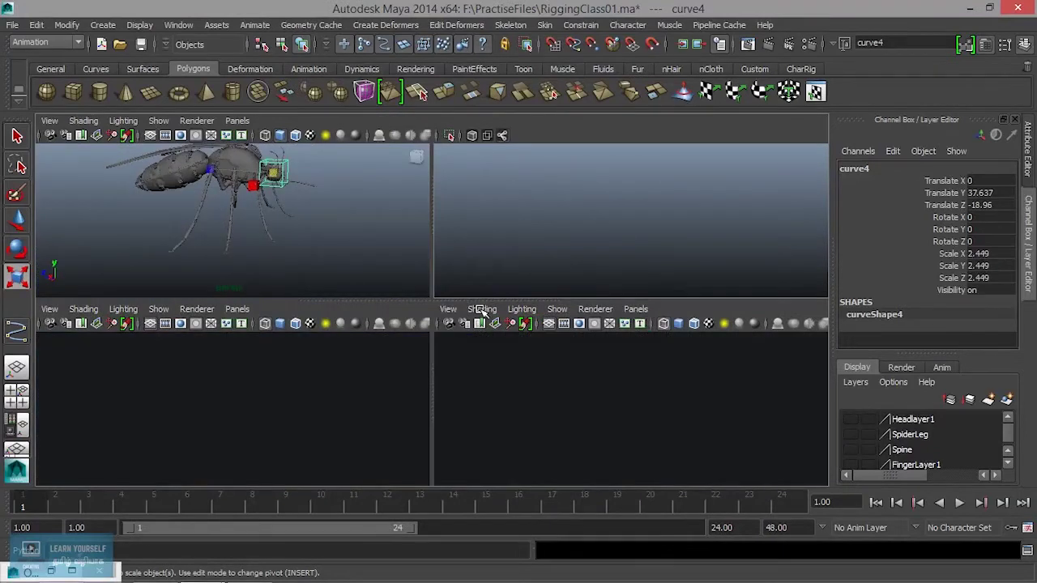
{"action": "key", "text": "space"}
{"action": "left_click_drag", "start_coordinate": [479, 308], "coordinate": [413, 297], "text": "alt"}
{"action": "right_click_drag", "start_coordinate": [413, 297], "coordinate": [649, 279], "text": "alt"}
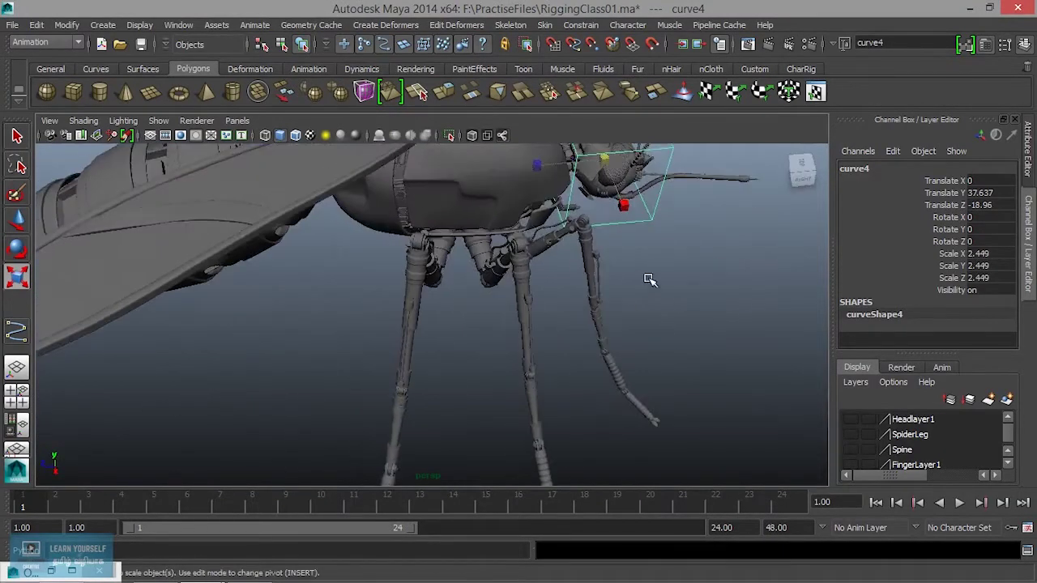
{"action": "key", "text": "f"}
{"action": "left_click", "coordinate": [159, 120]}
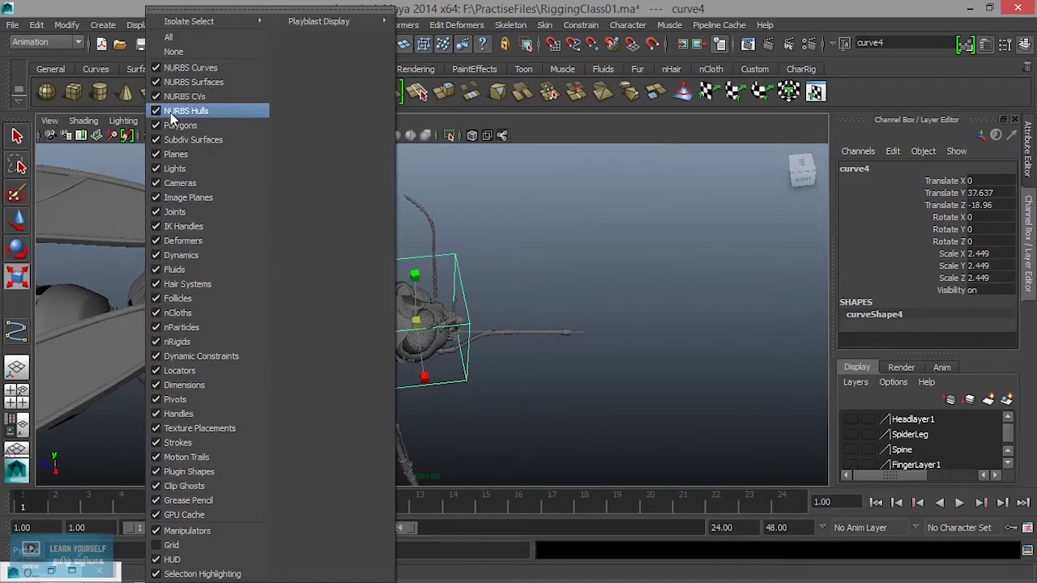
{"action": "left_click", "coordinate": [155, 125]}
Move the head control box onto joint31's neck position, Translate Y 38.317, Z -15.36.
{"action": "mouse_move", "coordinate": [390, 327]}
{"action": "left_mouse_down", "text": "alt"}
{"action": "mouse_move", "coordinate": [343, 316]}
{"action": "mouse_move", "coordinate": [508, 330]}
{"action": "mouse_move", "coordinate": [359, 336]}
{"action": "mouse_move", "coordinate": [405, 345]}
{"action": "mouse_move", "coordinate": [394, 349]}
{"action": "left_mouse_up", "text": "alt"}
{"action": "key", "text": "w"}
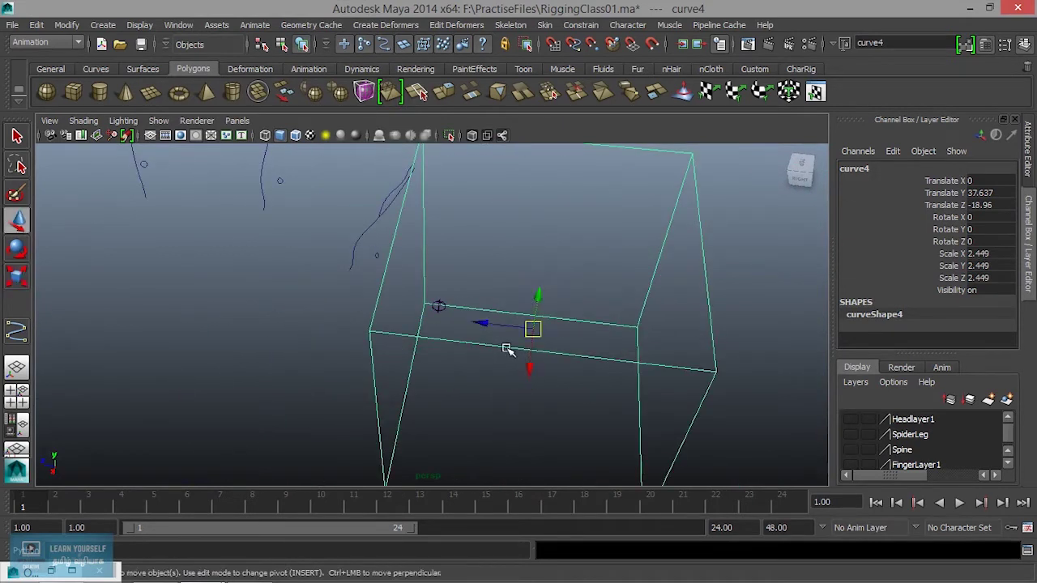
{"action": "left_click_drag", "start_coordinate": [534, 331], "coordinate": [481, 327]}
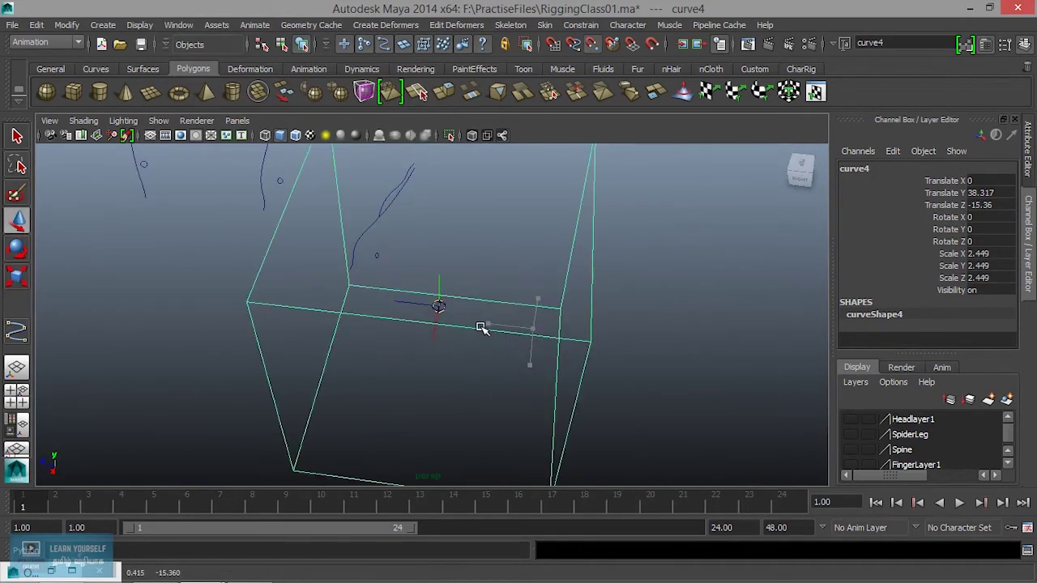
{"action": "scroll", "coordinate": [478, 327], "scroll_direction": "down", "scroll_amount": 3}
{"action": "scroll", "coordinate": [462, 347], "scroll_direction": "down", "scroll_amount": 2}
{"action": "scroll", "coordinate": [470, 341], "scroll_direction": "down", "scroll_amount": 1}
{"action": "scroll", "coordinate": [472, 326], "scroll_direction": "down", "scroll_amount": 1}
{"action": "left_click", "coordinate": [154, 121]}
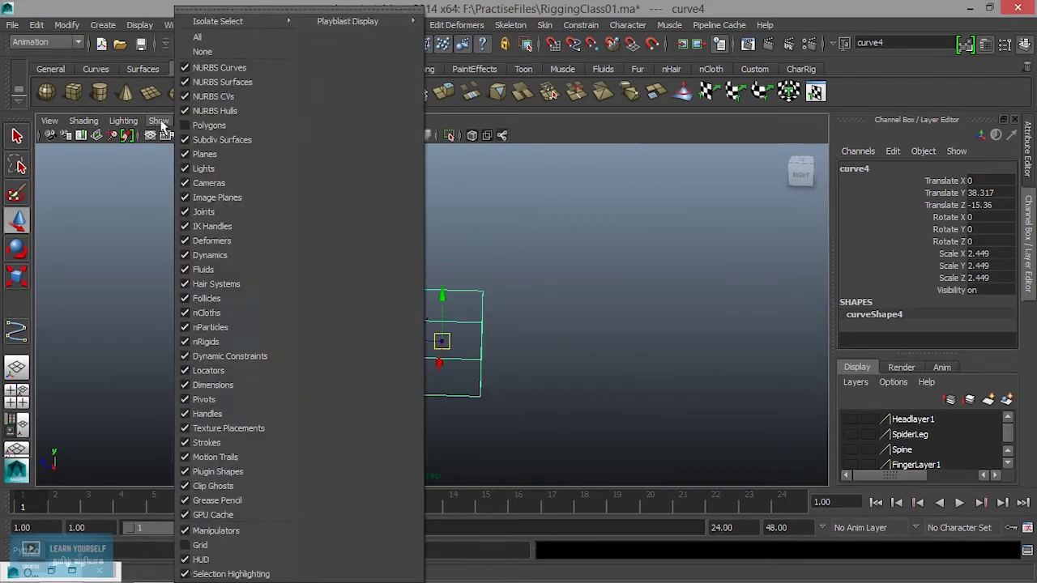
Show the polygon meshes again and orbit in closer to the mosquito's head.
{"action": "left_click", "coordinate": [229, 126]}
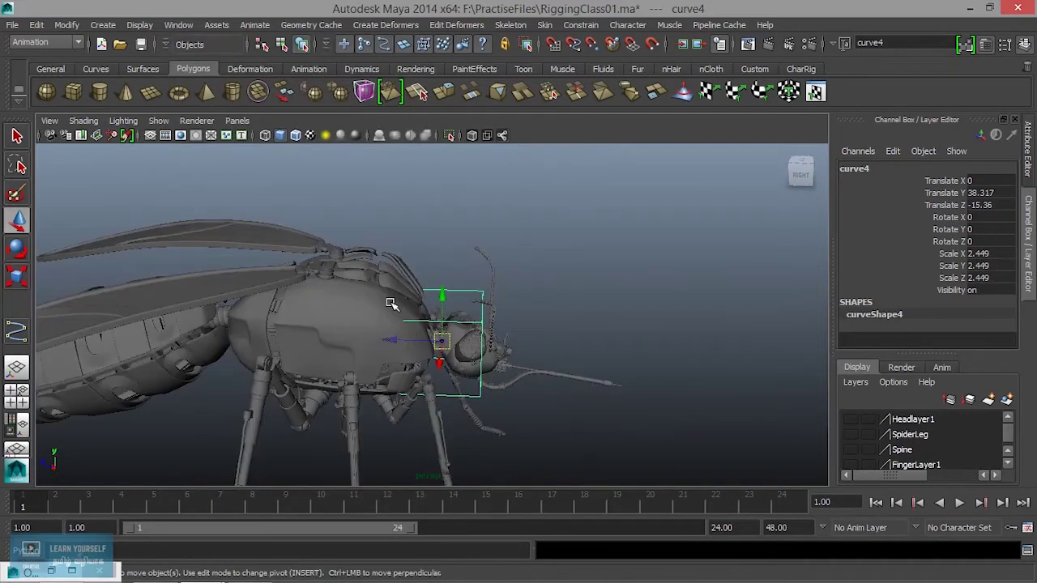
{"action": "left_click_drag", "start_coordinate": [440, 297], "coordinate": [354, 287], "text": "alt"}
{"action": "scroll", "coordinate": [486, 346], "scroll_direction": "up", "scroll_amount": 2}
{"action": "scroll", "coordinate": [487, 345], "scroll_direction": "up", "scroll_amount": 1}
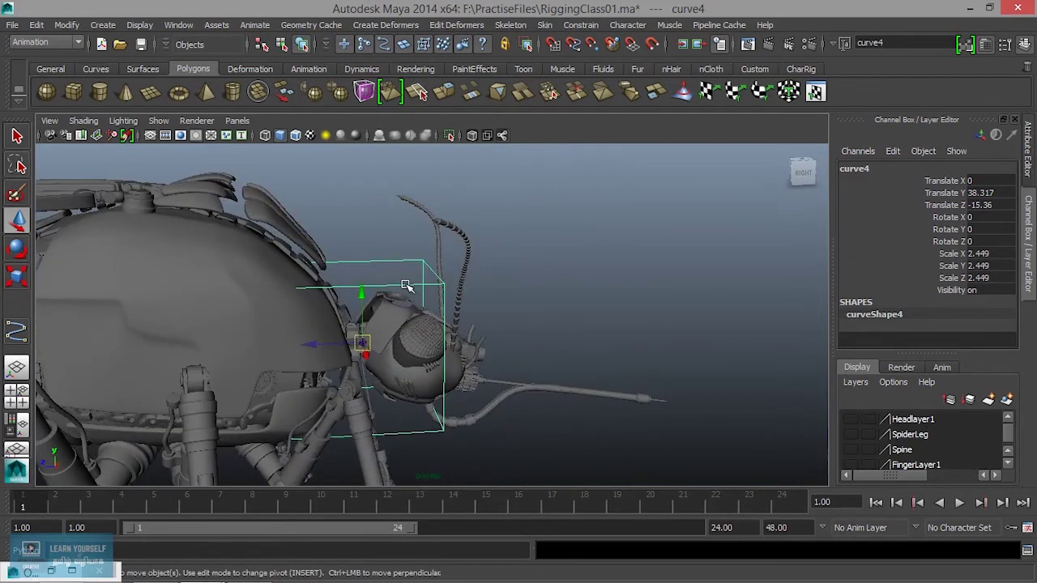
Edit curve4's control vertices, moving and scaling its right-side points to fit the head.
{"action": "right_click_drag", "start_coordinate": [405, 285], "coordinate": [332, 273]}
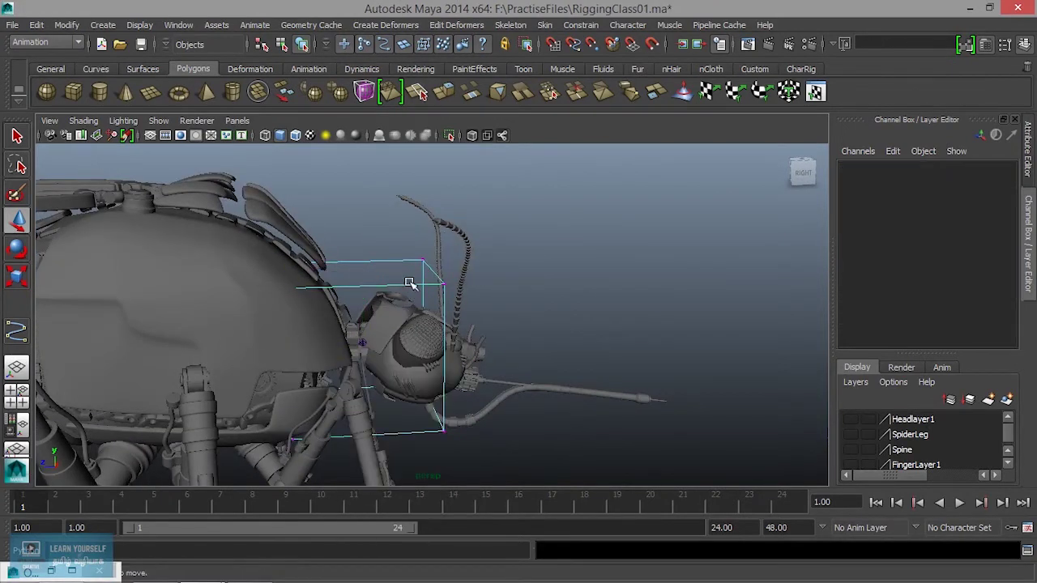
{"action": "left_click_drag", "start_coordinate": [381, 251], "coordinate": [521, 452]}
{"action": "left_click_drag", "start_coordinate": [521, 451], "coordinate": [481, 412], "text": "alt"}
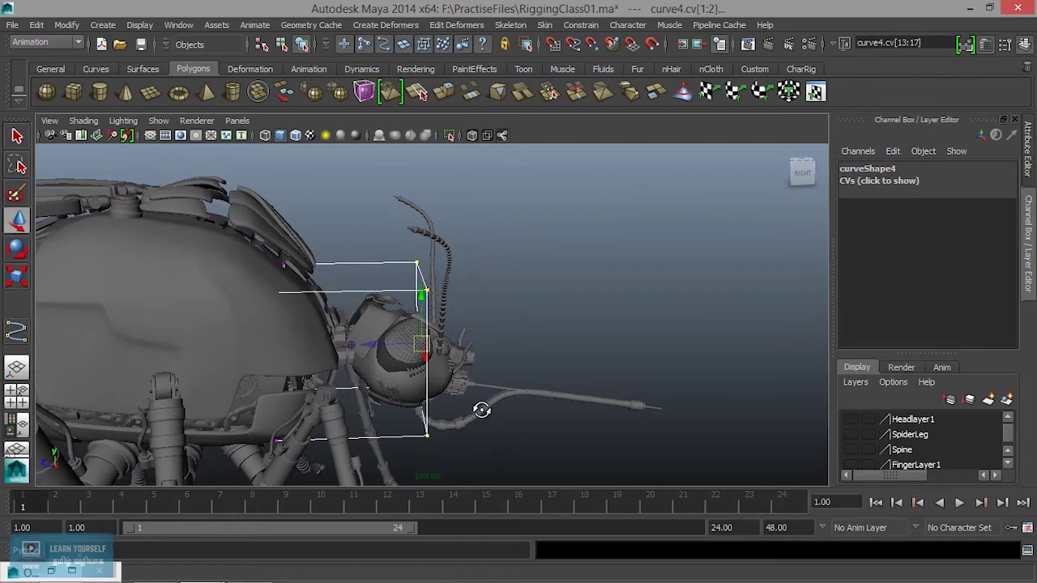
{"action": "mouse_move", "coordinate": [409, 377]}
{"action": "left_mouse_down", "text": "alt"}
{"action": "mouse_move", "coordinate": [329, 375]}
{"action": "mouse_move", "coordinate": [386, 377]}
{"action": "mouse_move", "coordinate": [365, 370]}
{"action": "left_mouse_up", "text": "alt"}
{"action": "mouse_move", "coordinate": [357, 335]}
{"action": "middle_mouse_down"}
{"action": "mouse_move", "coordinate": [471, 308]}
{"action": "mouse_move", "coordinate": [478, 363]}
{"action": "middle_mouse_up"}
{"action": "left_click_drag", "start_coordinate": [449, 379], "coordinate": [377, 382], "text": "alt"}
{"action": "key", "text": "r"}
{"action": "left_click_drag", "start_coordinate": [316, 366], "coordinate": [285, 360]}
{"action": "left_click_drag", "start_coordinate": [356, 357], "coordinate": [422, 350], "text": "alt"}
Scale curve4's left-side points inward to tighten the box around the head.
{"action": "mouse_move", "coordinate": [228, 228]}
{"action": "left_mouse_down"}
{"action": "mouse_move", "coordinate": [378, 513]}
{"action": "mouse_move", "coordinate": [361, 516]}
{"action": "left_mouse_up"}
{"action": "left_click", "coordinate": [369, 433]}
{"action": "left_click_drag", "start_coordinate": [369, 434], "coordinate": [347, 426], "text": "alt"}
{"action": "left_click_drag", "start_coordinate": [267, 358], "coordinate": [294, 369]}
{"action": "key", "text": "w"}
{"action": "left_click", "coordinate": [583, 330]}
{"action": "mouse_move", "coordinate": [457, 356]}
{"action": "left_mouse_down", "text": "alt"}
{"action": "mouse_move", "coordinate": [491, 361]}
{"action": "mouse_move", "coordinate": [481, 338]}
{"action": "mouse_move", "coordinate": [532, 443]}
{"action": "mouse_move", "coordinate": [515, 335]}
{"action": "left_mouse_up", "text": "alt"}
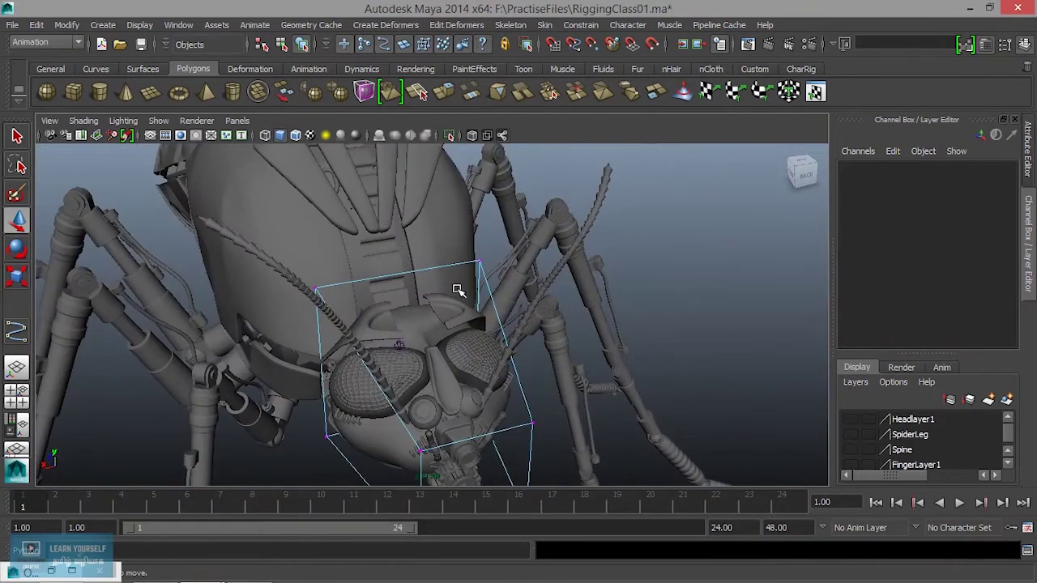
{"action": "left_click", "coordinate": [450, 266]}
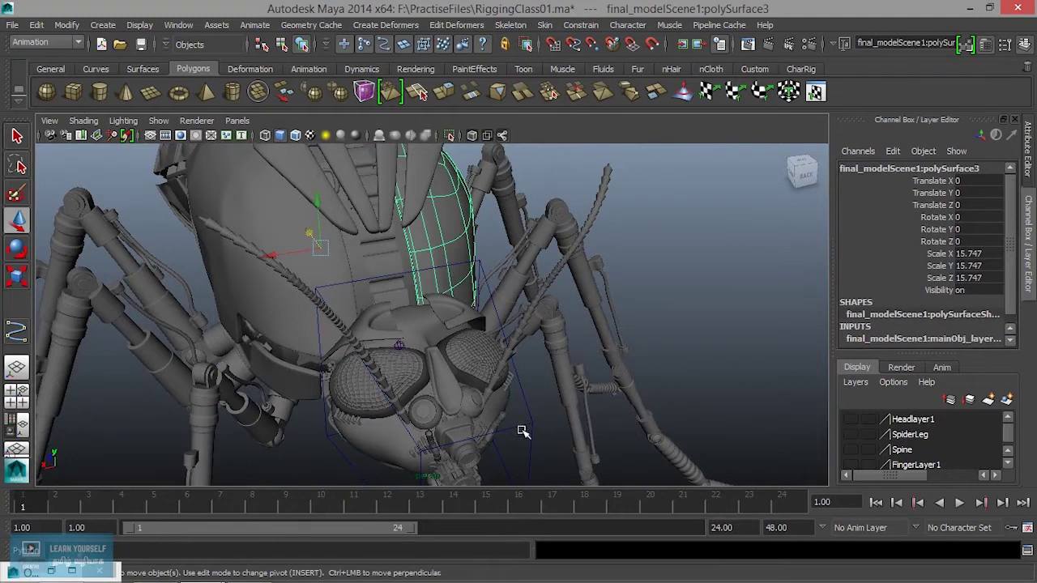
Select curve4, then add the neck joint joint31 to the selection.
{"action": "left_click", "coordinate": [548, 447]}
{"action": "mouse_move", "coordinate": [590, 428]}
{"action": "left_mouse_down", "text": "alt"}
{"action": "mouse_move", "coordinate": [562, 400]}
{"action": "mouse_move", "coordinate": [490, 369]}
{"action": "left_mouse_up", "text": "alt"}
{"action": "mouse_move", "coordinate": [289, 348]}
{"action": "left_mouse_down", "text": "alt"}
{"action": "mouse_move", "coordinate": [427, 359]}
{"action": "mouse_move", "coordinate": [499, 307]}
{"action": "mouse_move", "coordinate": [476, 333]}
{"action": "left_mouse_up", "text": "alt"}
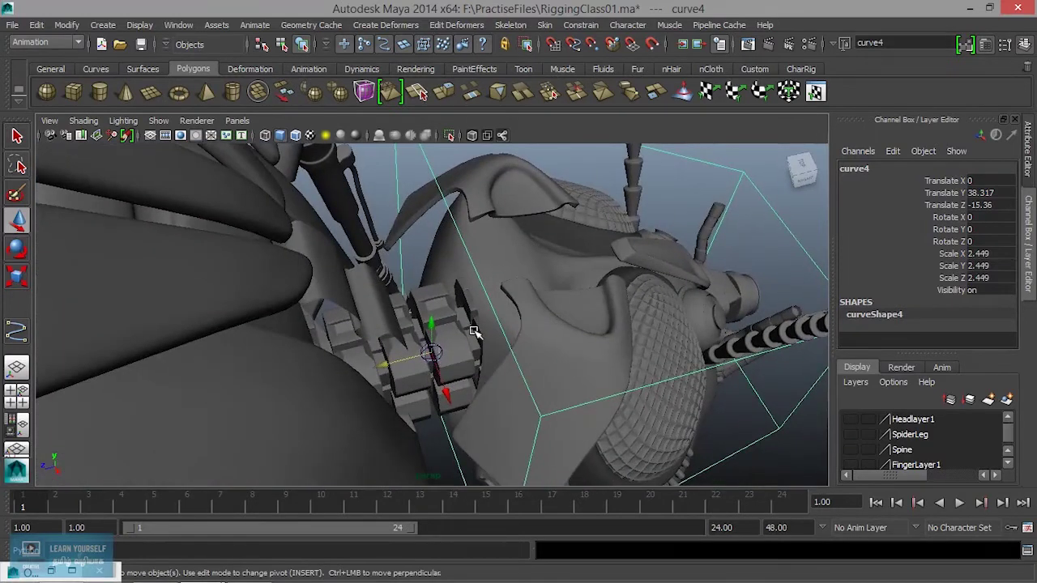
{"action": "key", "text": "q"}
{"action": "left_click", "coordinate": [436, 353]}
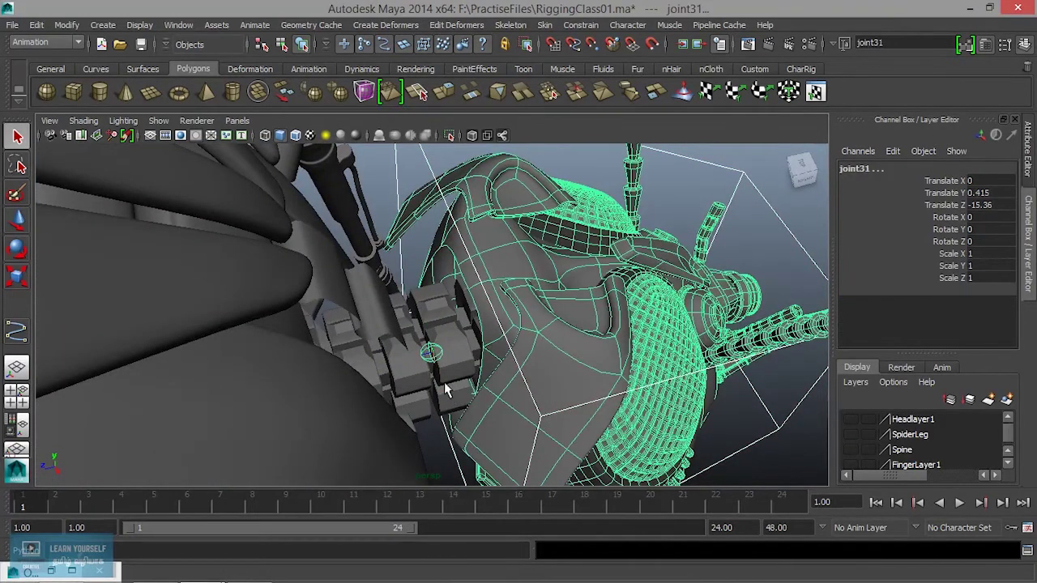
Parent-constrain joint31 to curve4 with Maintain offset on.
{"action": "left_click", "coordinate": [46, 44]}
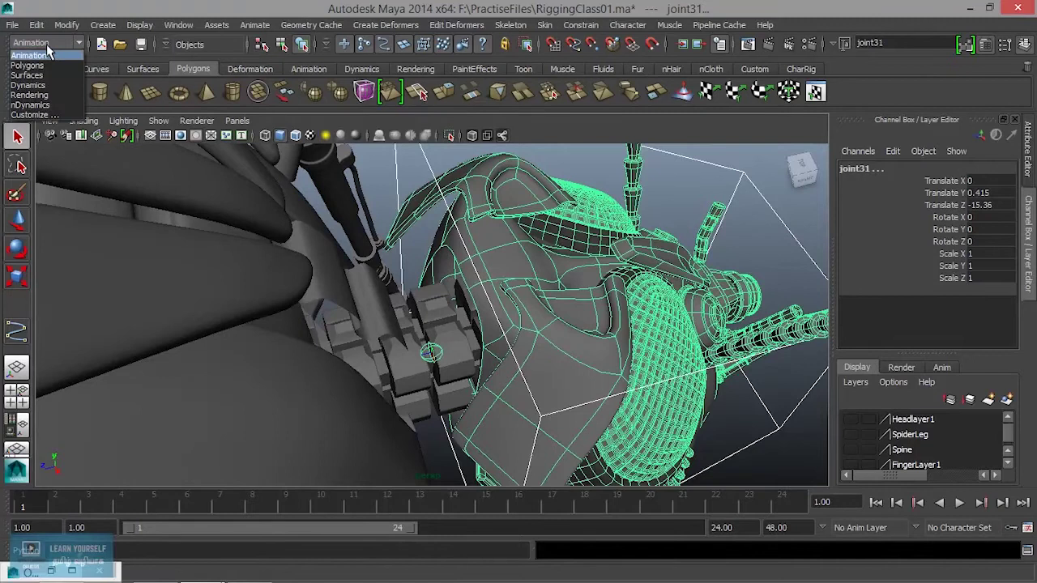
{"action": "left_click", "coordinate": [49, 53]}
{"action": "left_click", "coordinate": [590, 31]}
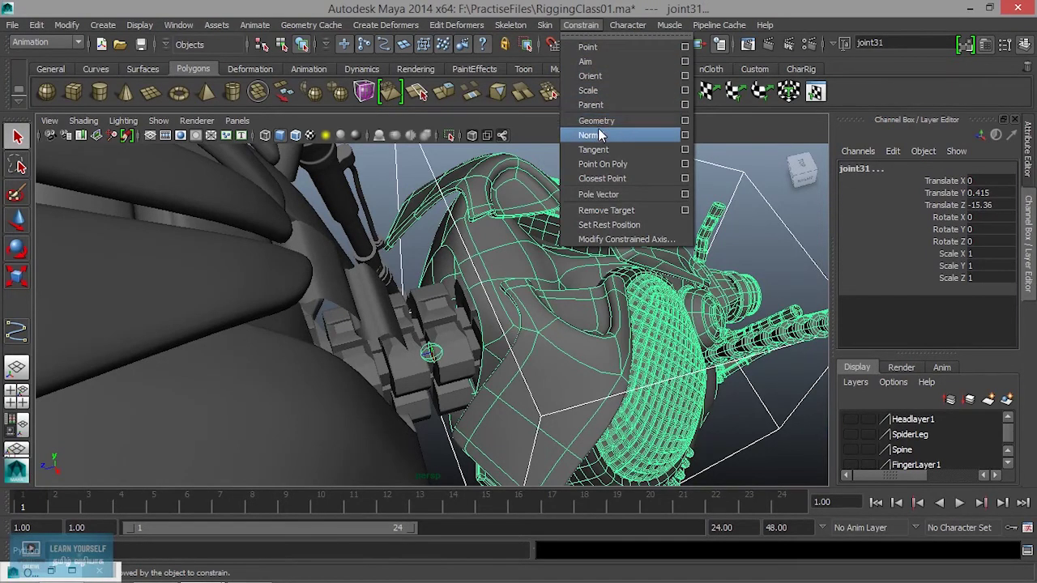
{"action": "left_click", "coordinate": [685, 104]}
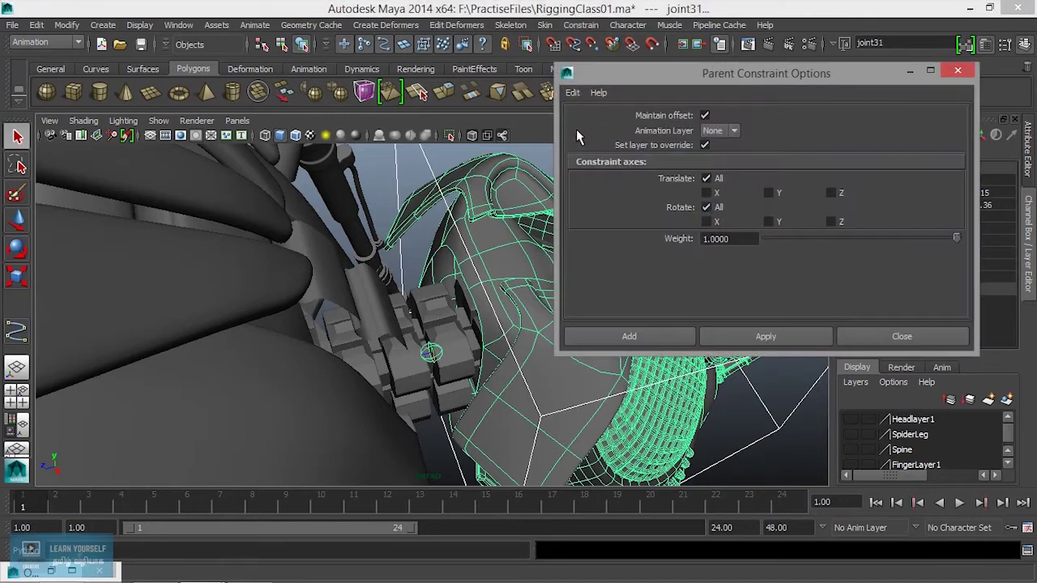
{"action": "left_click", "coordinate": [663, 338]}
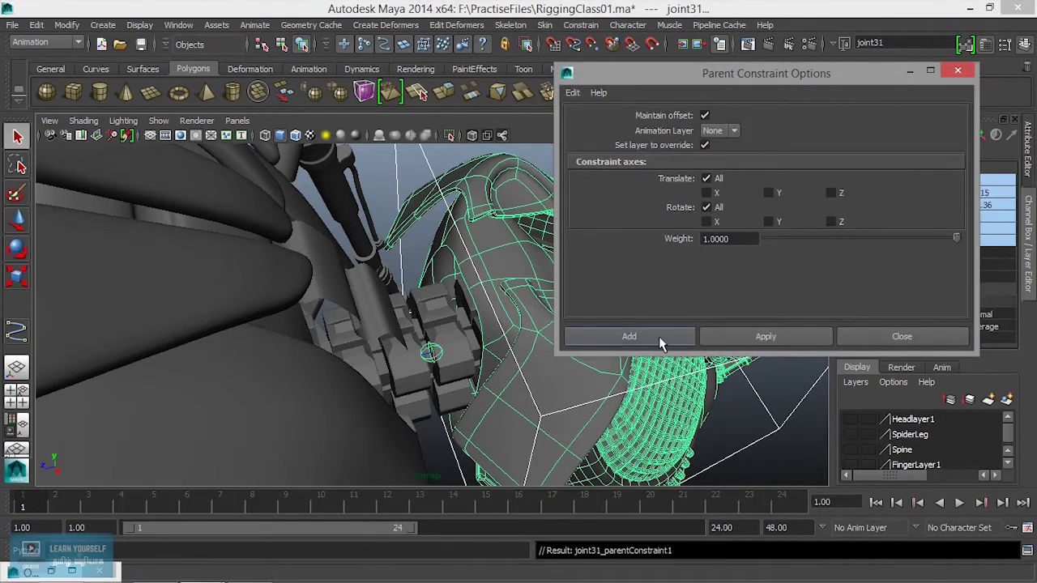
Rotate the joint to test that the mosquito's head swings with the rig.
{"action": "mouse_move", "coordinate": [647, 325]}
{"action": "left_mouse_down", "text": "alt"}
{"action": "mouse_move", "coordinate": [567, 308]}
{"action": "mouse_move", "coordinate": [494, 316]}
{"action": "left_mouse_up", "text": "alt"}
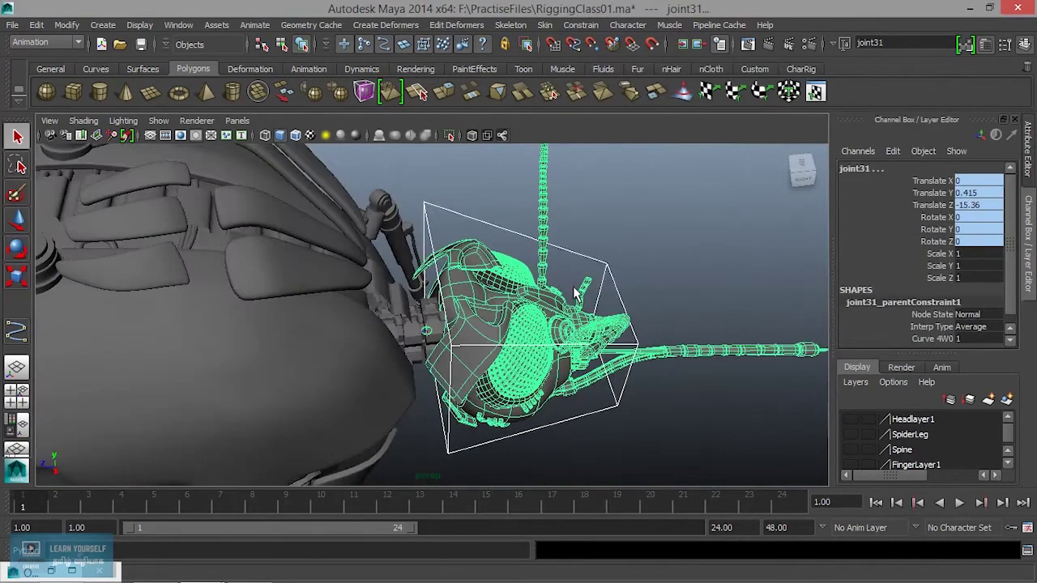
{"action": "key", "text": "e"}
{"action": "left_click_drag", "start_coordinate": [430, 384], "coordinate": [535, 345]}
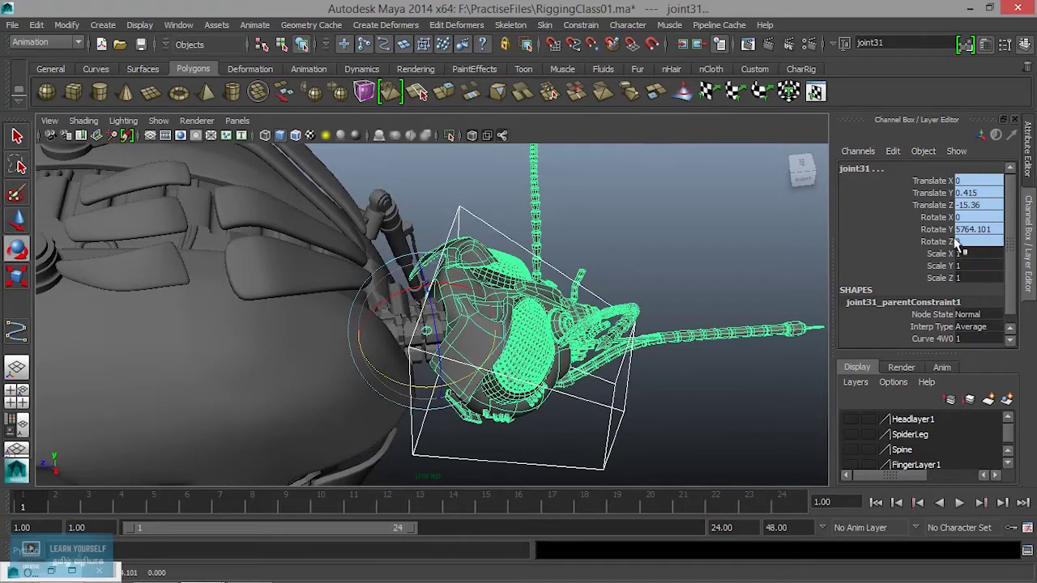
{"action": "key", "text": "ctrl+z"}
{"action": "key", "text": "ctrl+z"}
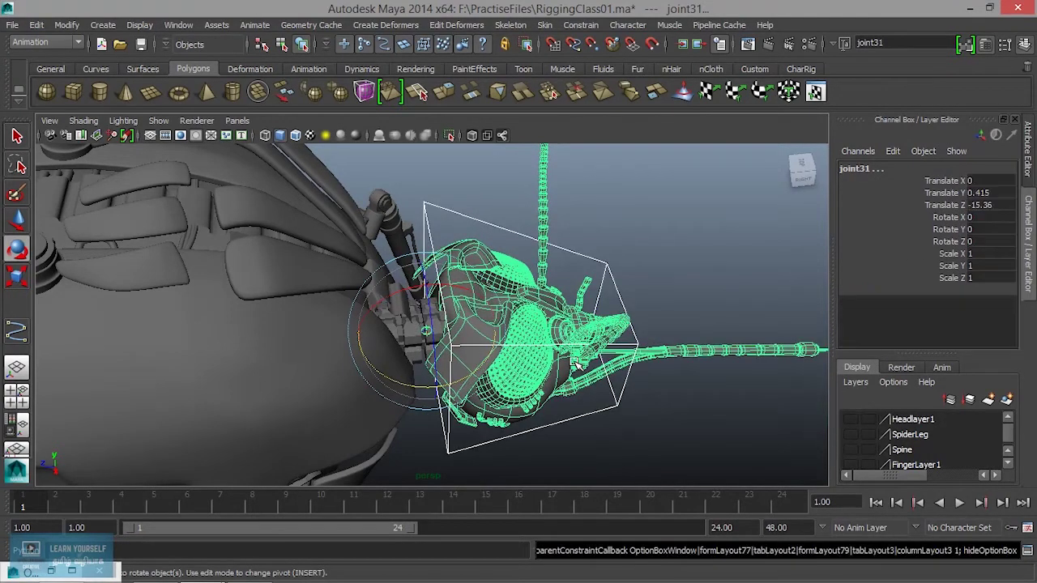
{"action": "left_click", "coordinate": [670, 251]}
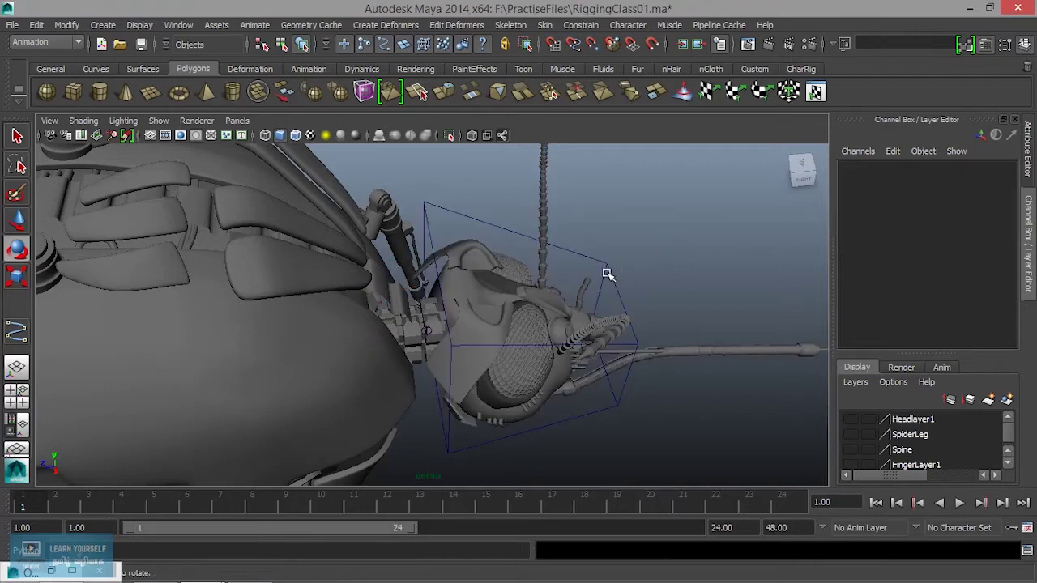
{"action": "left_click", "coordinate": [428, 337]}
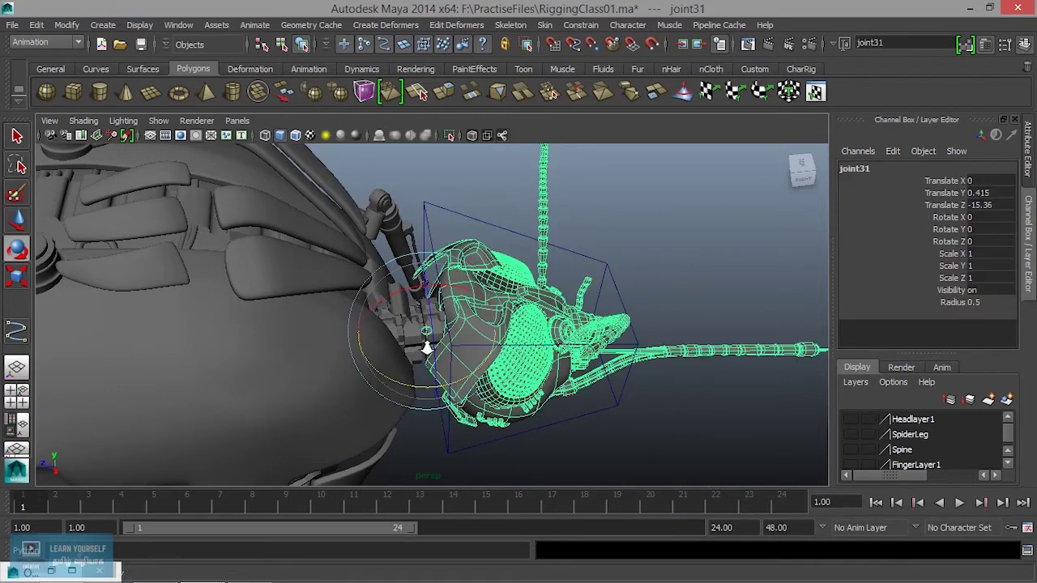
{"action": "right_click_drag", "start_coordinate": [427, 332], "coordinate": [573, 398], "text": "alt"}
{"action": "middle_click_drag", "start_coordinate": [574, 398], "coordinate": [599, 383], "text": "alt"}
{"action": "left_click_drag", "start_coordinate": [599, 383], "coordinate": [695, 209], "text": "alt"}
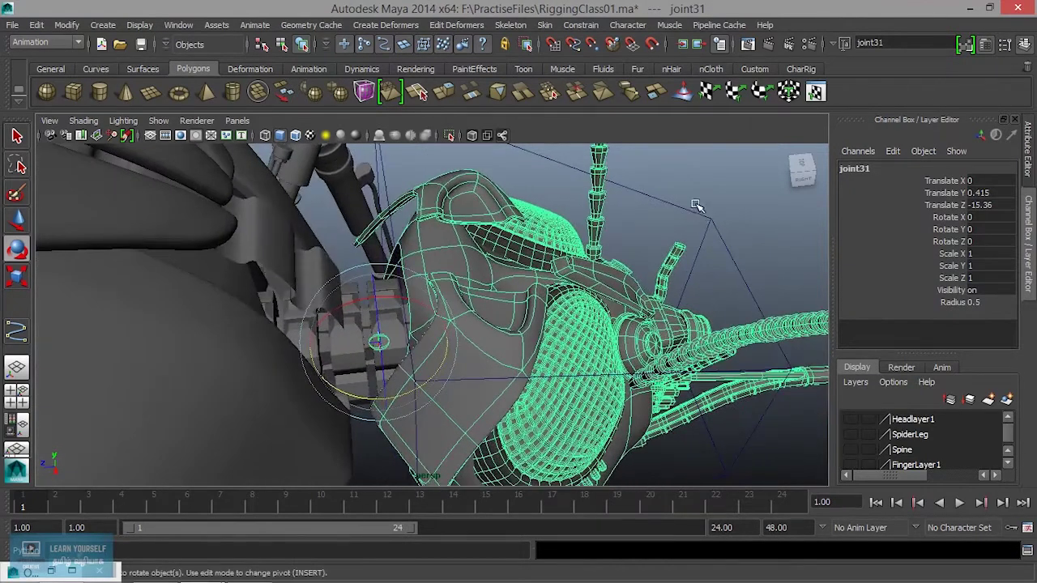
{"action": "left_click", "coordinate": [719, 242]}
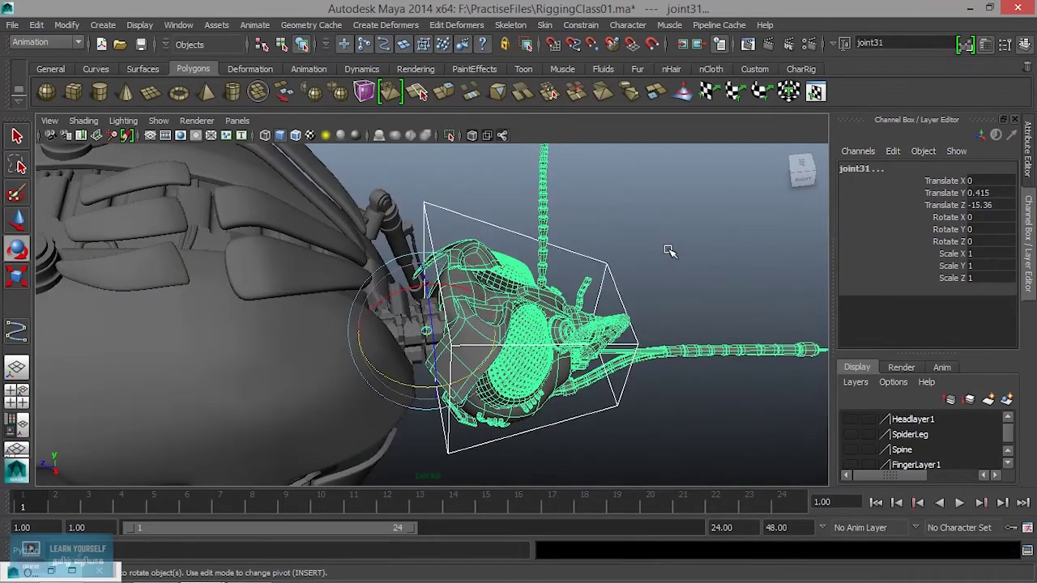
{"action": "left_click", "coordinate": [670, 252]}
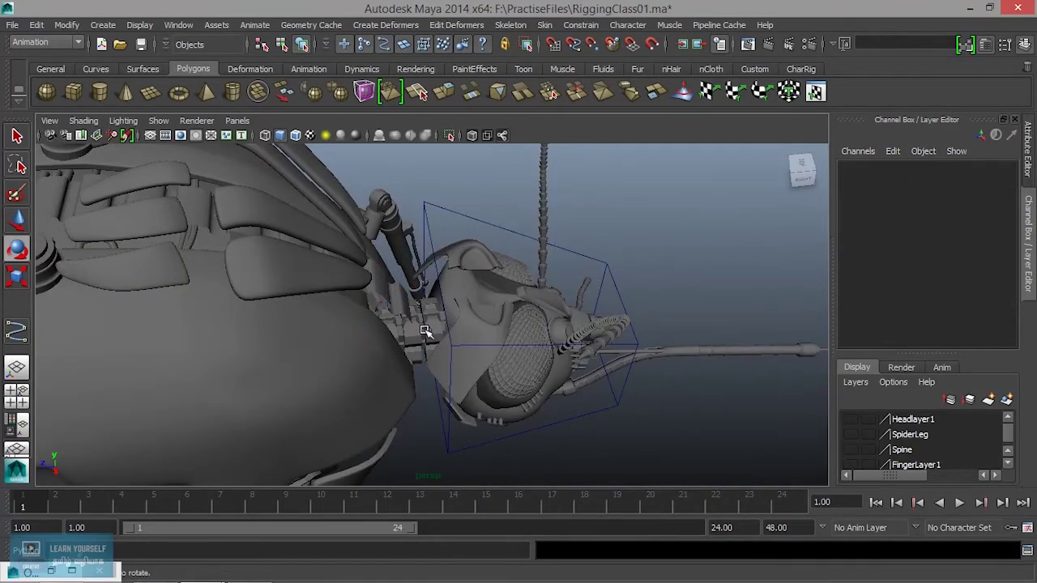
{"action": "left_click", "coordinate": [424, 331]}
{"action": "right_click_drag", "start_coordinate": [425, 330], "coordinate": [572, 376], "text": "alt"}
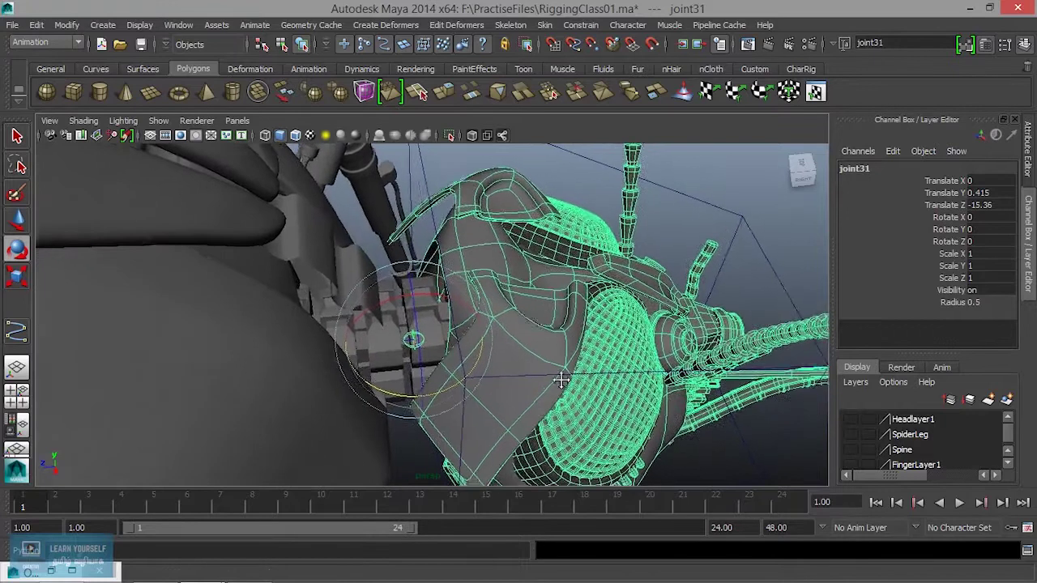
Freeze curve4's transformations so it reads Translate 0, Rotate 0, Scale 1.
{"action": "left_click_drag", "start_coordinate": [572, 376], "coordinate": [694, 213], "text": "alt"}
{"action": "left_click", "coordinate": [719, 241]}
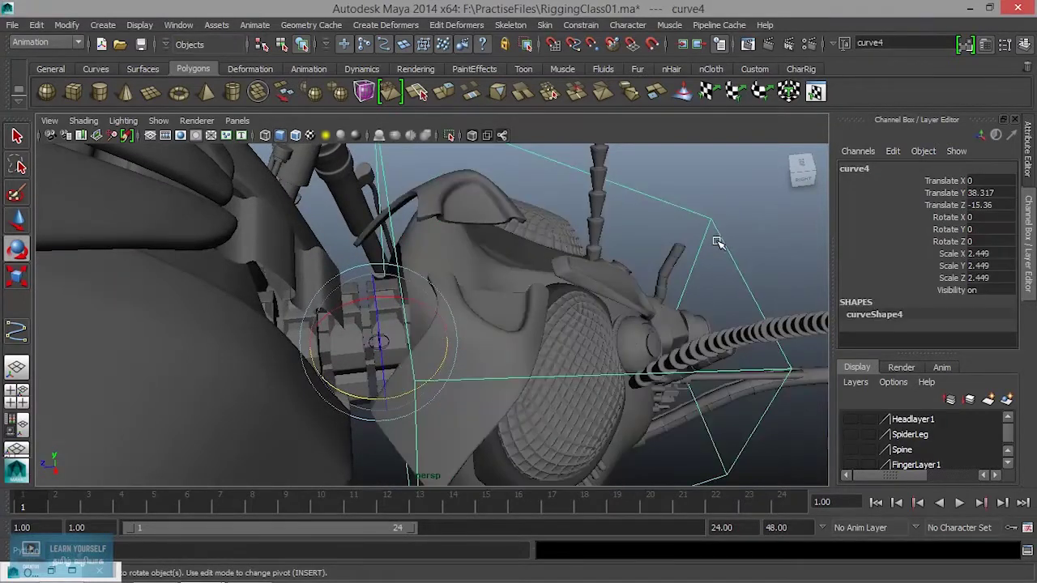
{"action": "left_click", "coordinate": [67, 24]}
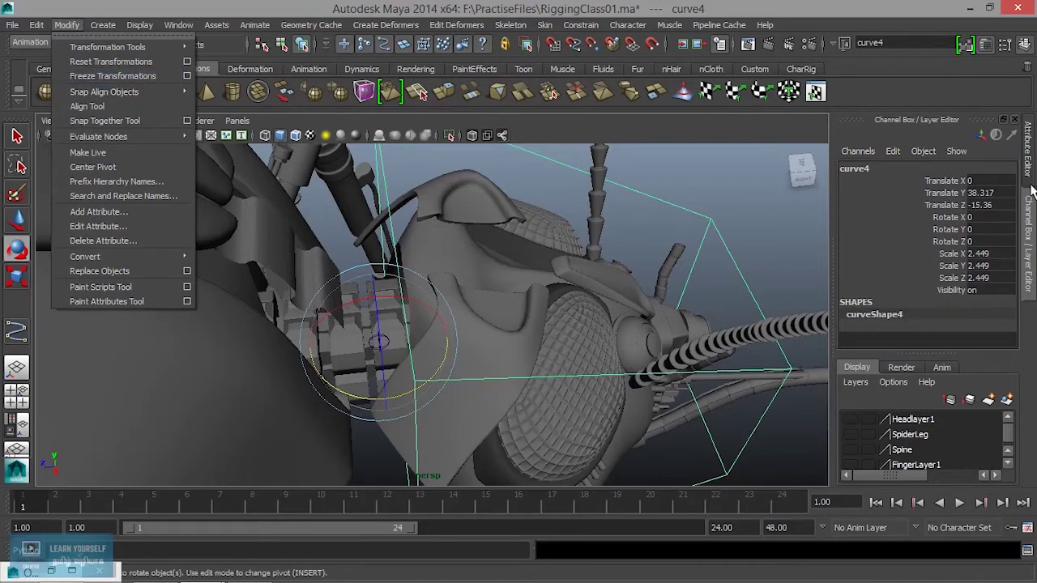
{"action": "left_click", "coordinate": [132, 78]}
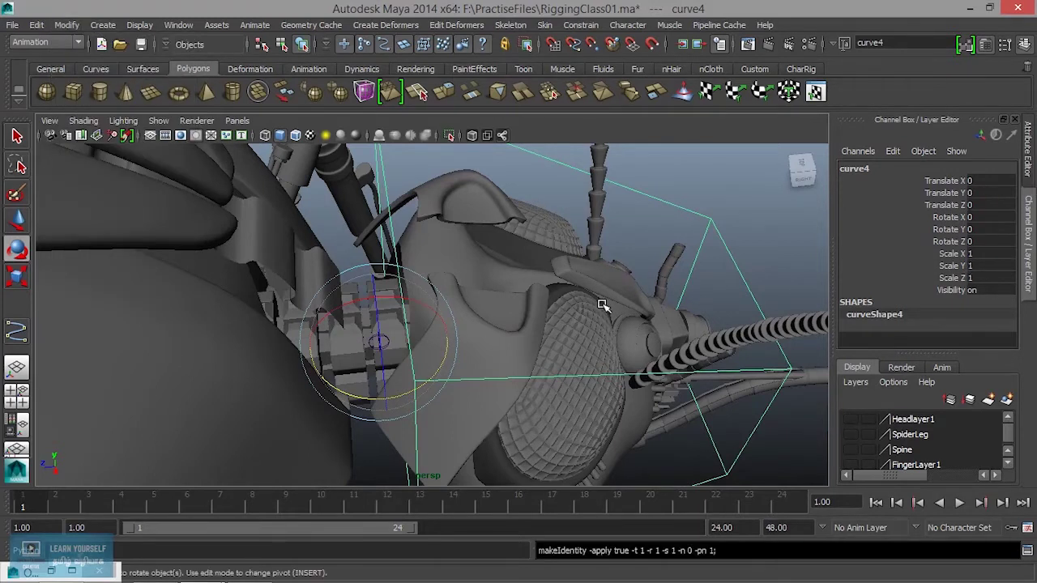
Test-rotate joint31, undo it, then select joint31 after the curve4 control.
{"action": "left_click", "coordinate": [352, 364]}
{"action": "left_click", "coordinate": [384, 340]}
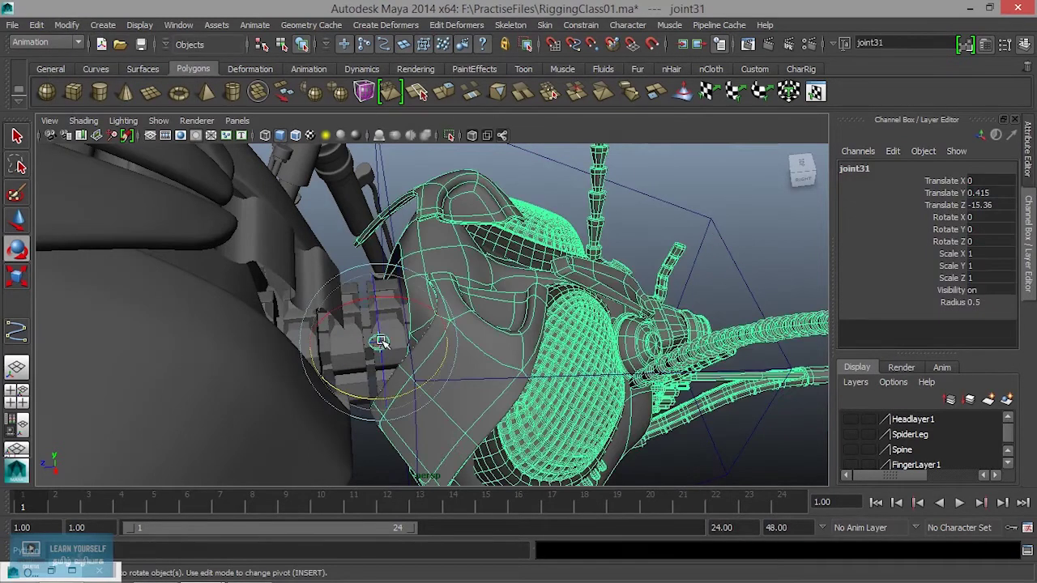
{"action": "left_click_drag", "start_coordinate": [372, 396], "coordinate": [323, 365]}
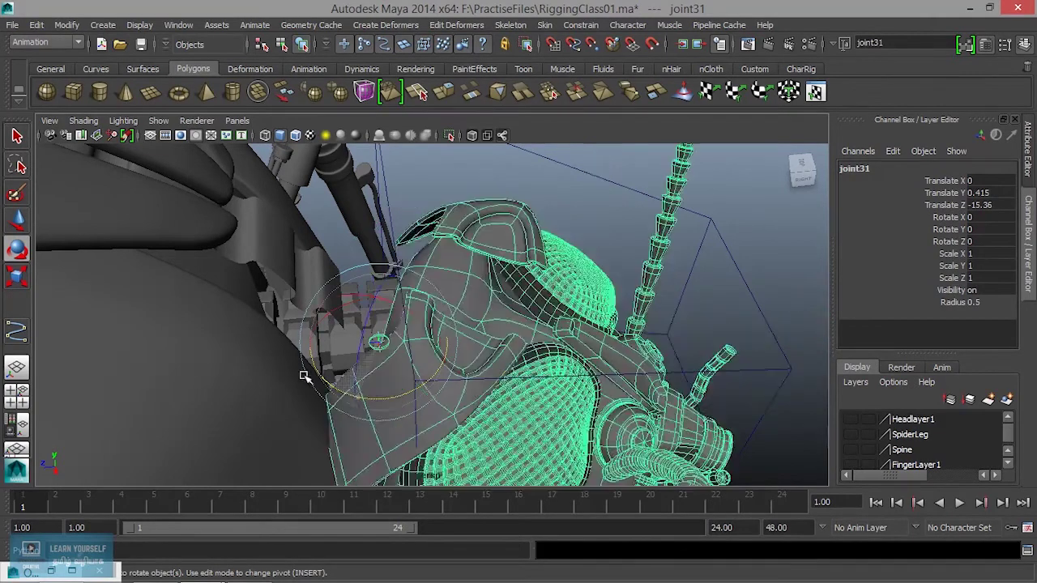
{"action": "key", "text": "ctrl+z"}
{"action": "key", "text": "ctrl+z"}
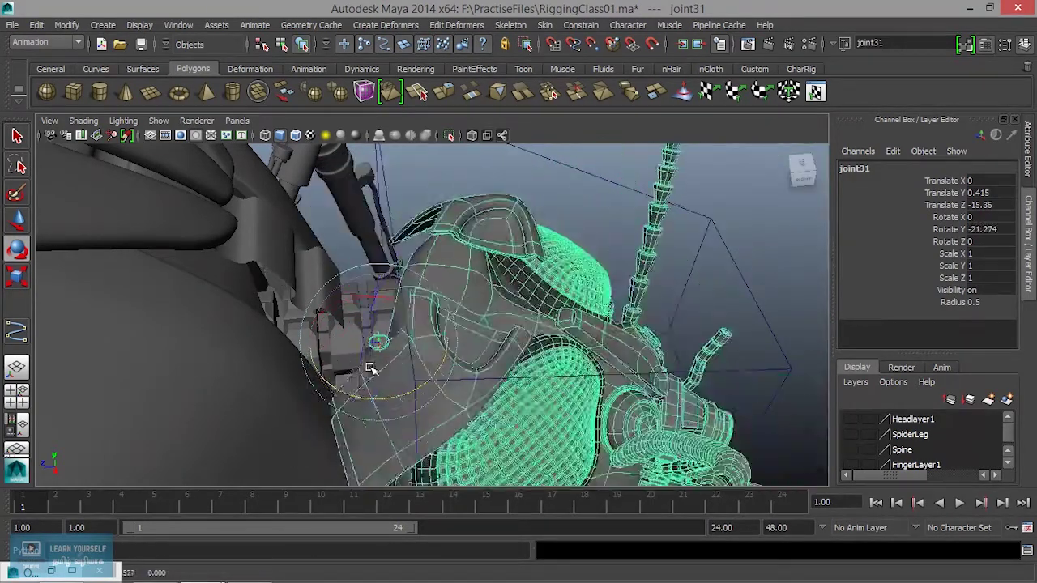
{"action": "key", "text": "ctrl+z"}
{"action": "key", "text": "ctrl+z"}
{"action": "key", "text": "ctrl+z"}
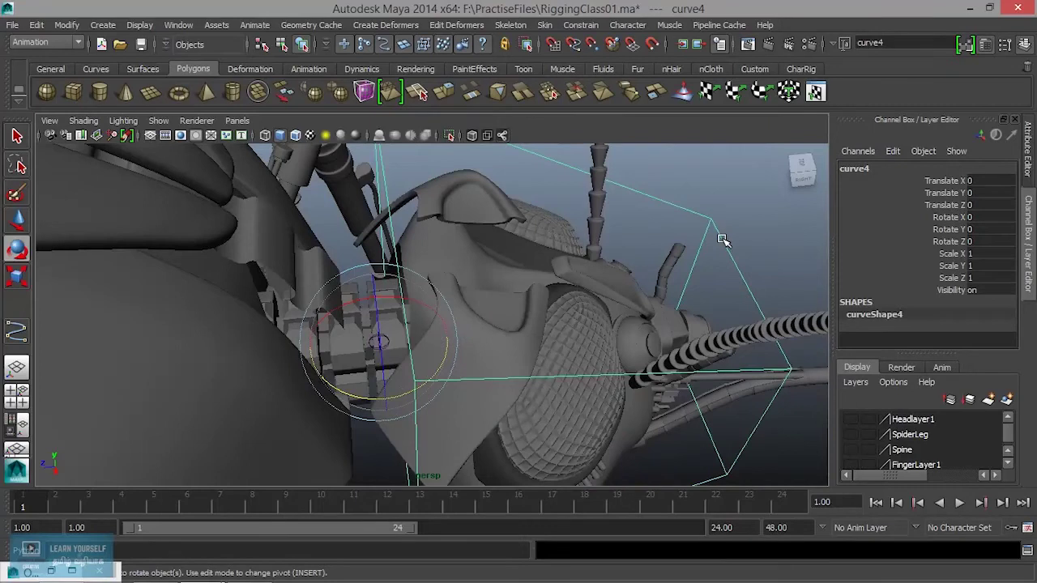
{"action": "key", "text": "q"}
{"action": "left_click", "coordinate": [375, 341]}
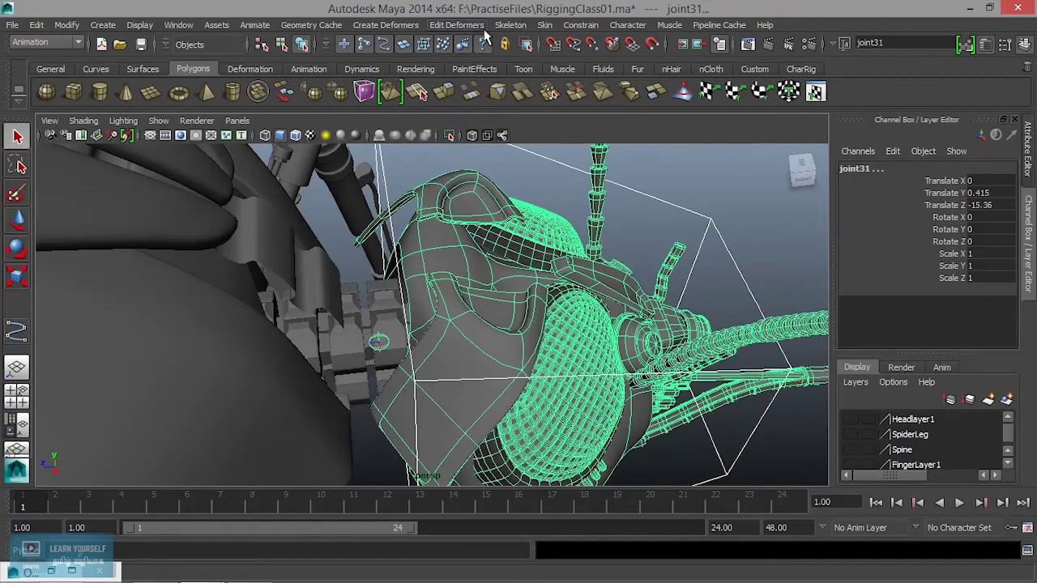
Orient-constrain joint31 to the curve4 control, then reselect curve4.
{"action": "left_click", "coordinate": [522, 28]}
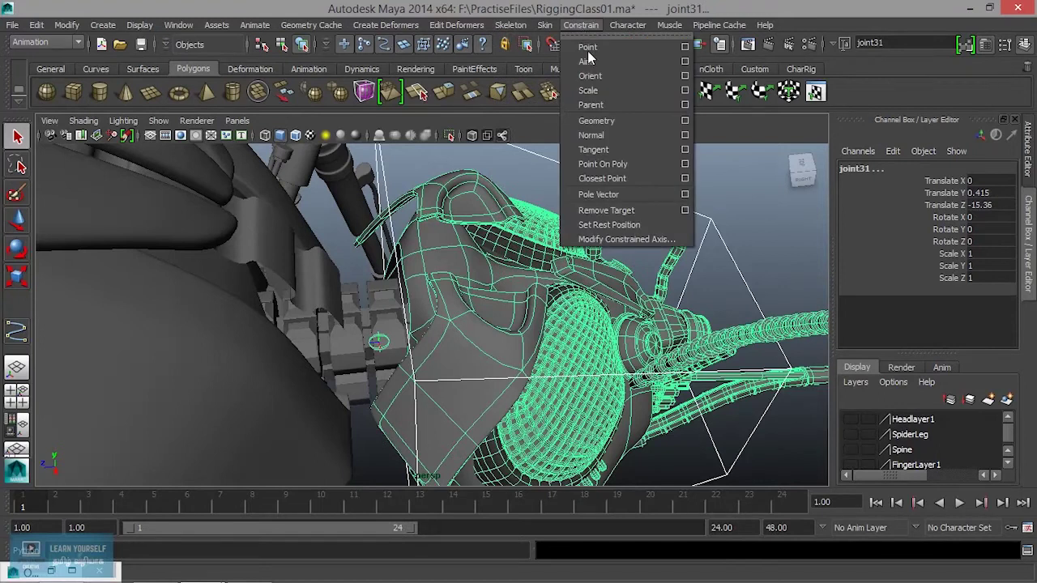
{"action": "left_click", "coordinate": [590, 76]}
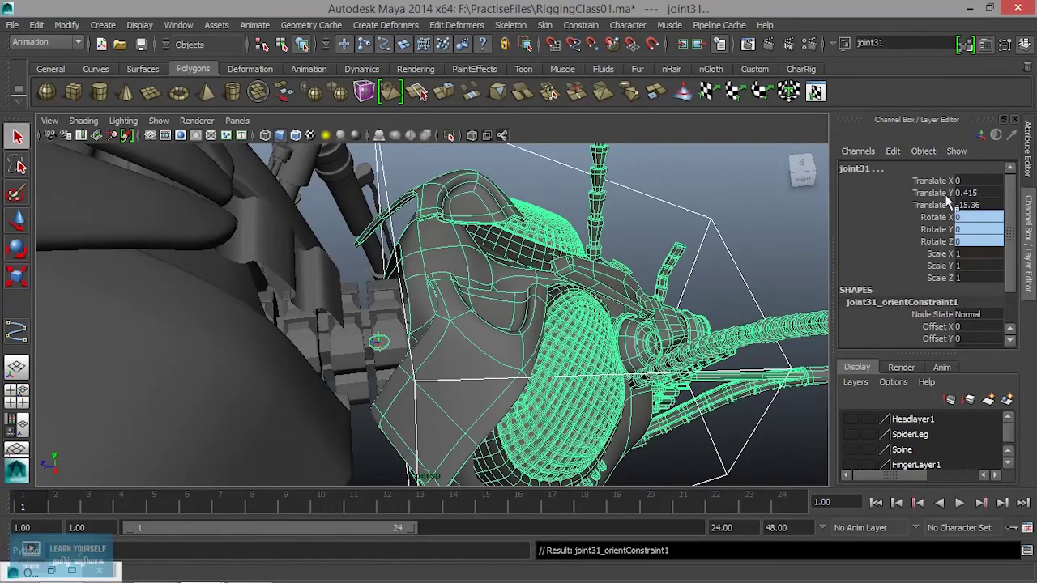
{"action": "left_click", "coordinate": [714, 225]}
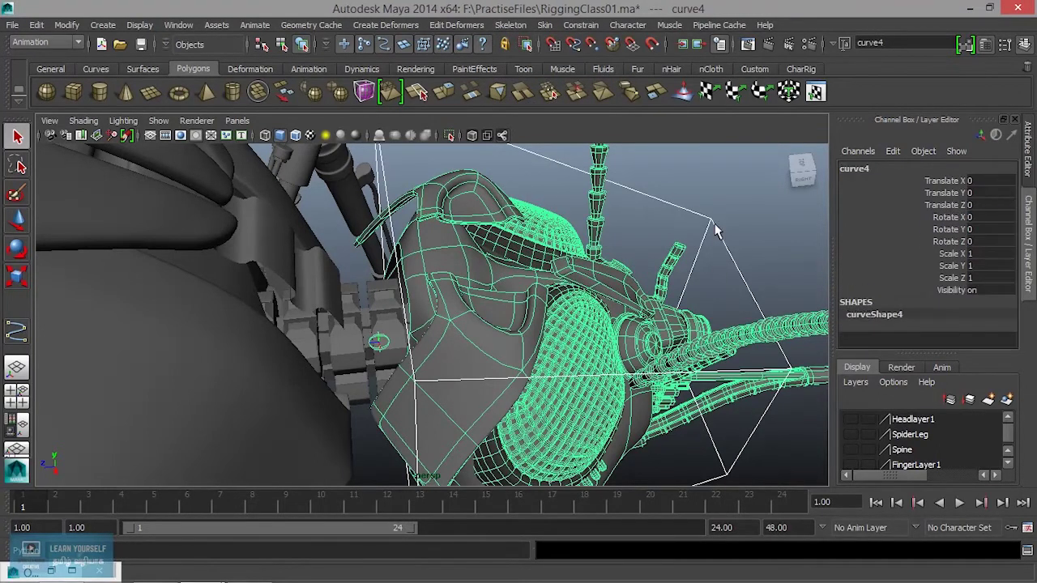
Rotate curve4 back and forth to test the head turning, undoing each test rotation.
{"action": "key", "text": "e"}
{"action": "mouse_move", "coordinate": [397, 397]}
{"action": "left_mouse_down"}
{"action": "mouse_move", "coordinate": [472, 356]}
{"action": "mouse_move", "coordinate": [367, 346]}
{"action": "mouse_move", "coordinate": [550, 312]}
{"action": "mouse_move", "coordinate": [521, 269]}
{"action": "mouse_move", "coordinate": [461, 357]}
{"action": "left_mouse_up"}
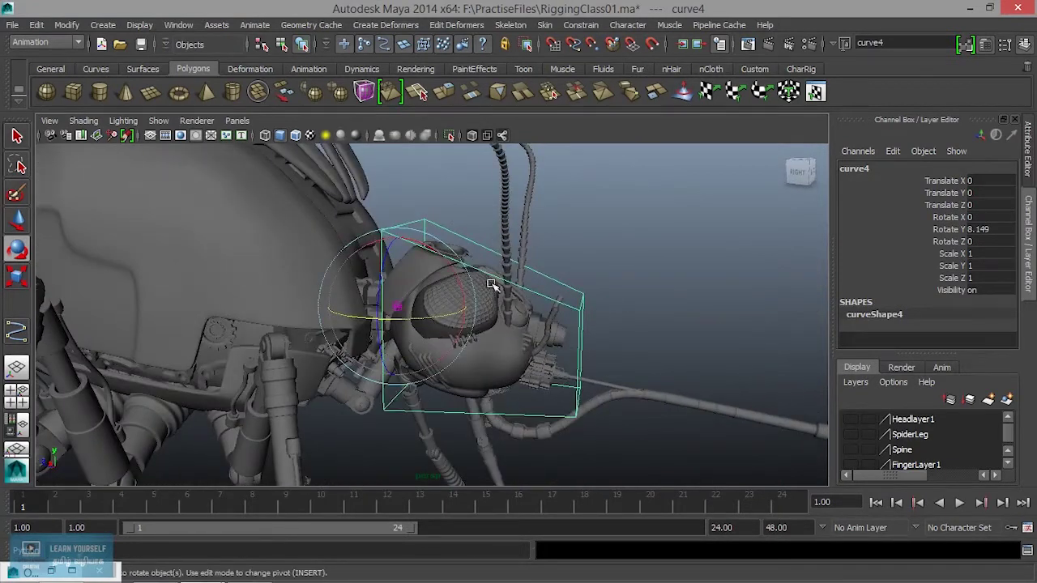
{"action": "key", "text": "ctrl+z"}
{"action": "mouse_move", "coordinate": [425, 325]}
{"action": "left_mouse_down"}
{"action": "mouse_move", "coordinate": [398, 311]}
{"action": "mouse_move", "coordinate": [465, 303]}
{"action": "mouse_move", "coordinate": [371, 306]}
{"action": "mouse_move", "coordinate": [394, 308]}
{"action": "mouse_move", "coordinate": [366, 317]}
{"action": "left_mouse_up"}
{"action": "key", "text": "ctrl+z"}
{"action": "key", "text": "ctrl+z"}
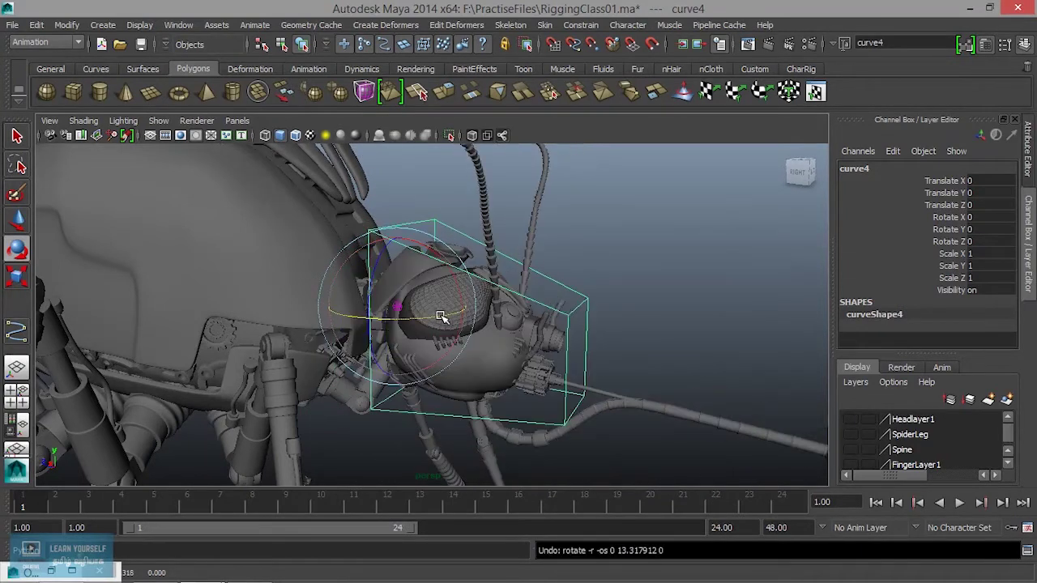
{"action": "mouse_move", "coordinate": [528, 330]}
{"action": "left_mouse_down", "text": "alt"}
{"action": "mouse_move", "coordinate": [527, 294]}
{"action": "mouse_move", "coordinate": [548, 330]}
{"action": "mouse_move", "coordinate": [446, 266]}
{"action": "mouse_move", "coordinate": [505, 291]}
{"action": "mouse_move", "coordinate": [458, 300]}
{"action": "mouse_move", "coordinate": [658, 298]}
{"action": "left_mouse_up", "text": "alt"}
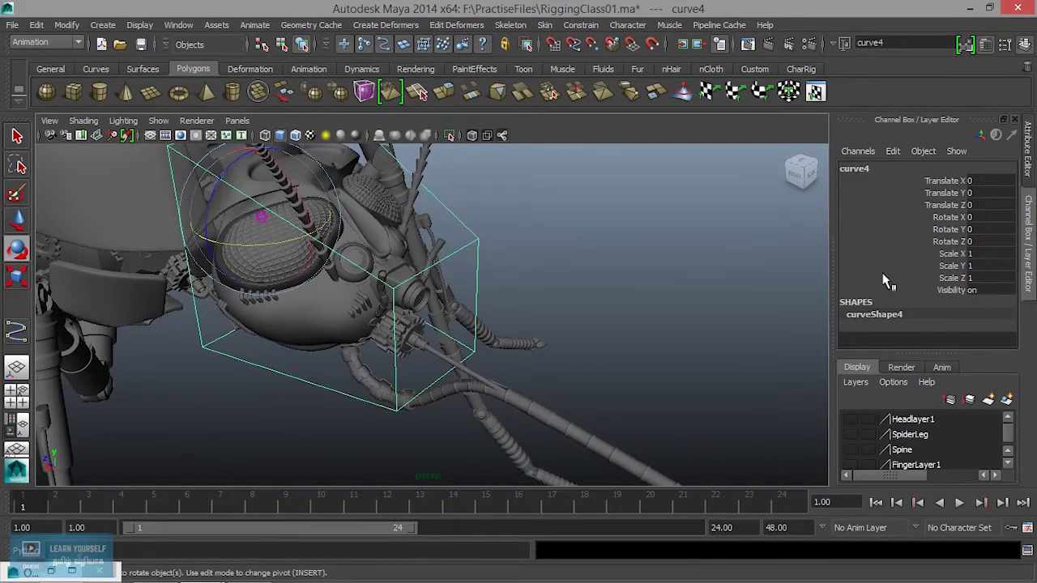
{"action": "mouse_move", "coordinate": [409, 276]}
{"action": "left_mouse_down", "text": "alt"}
{"action": "mouse_move", "coordinate": [492, 345]}
{"action": "mouse_move", "coordinate": [481, 296]}
{"action": "mouse_move", "coordinate": [542, 324]}
{"action": "mouse_move", "coordinate": [598, 319]}
{"action": "left_mouse_up", "text": "alt"}
{"action": "left_click_drag", "start_coordinate": [950, 182], "coordinate": [950, 206]}
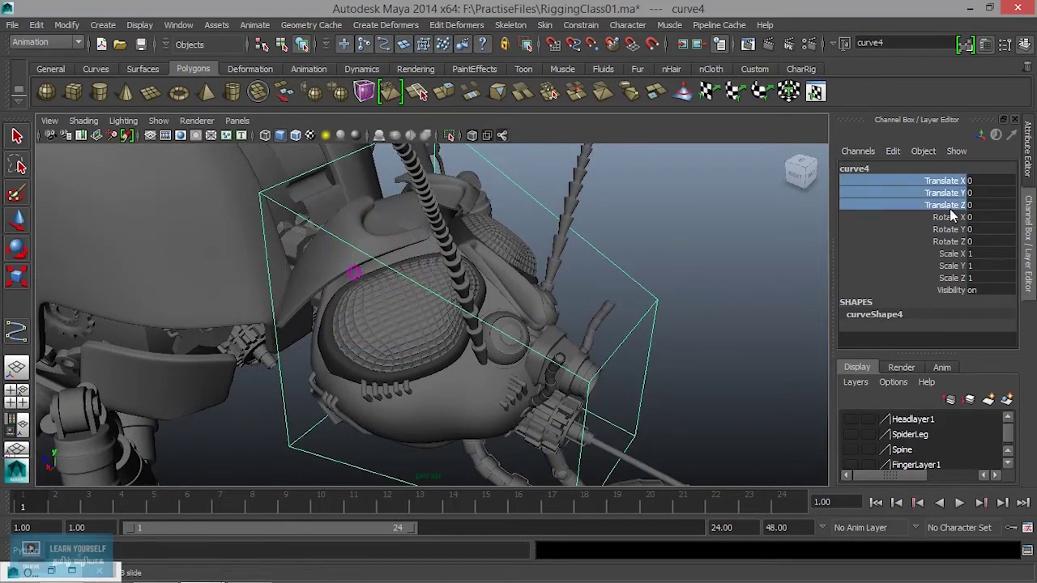
Lock and hide curve4's Translate, Scale and Visibility channels, leaving only Rotate X, Y, Z.
{"action": "left_click_drag", "start_coordinate": [953, 255], "coordinate": [954, 296], "text": "ctrl"}
{"action": "right_click", "coordinate": [953, 291]}
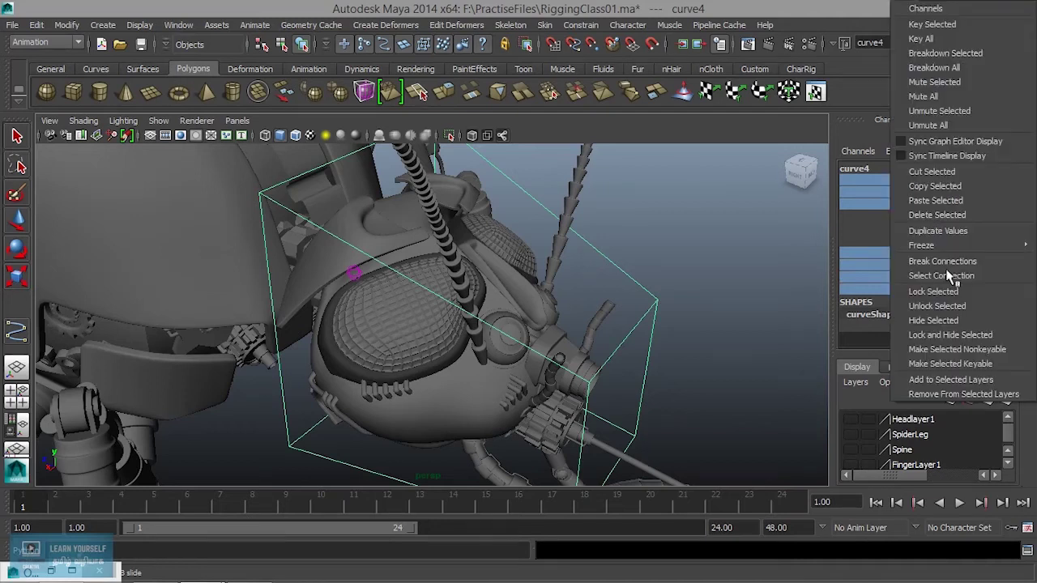
{"action": "left_click", "coordinate": [944, 333]}
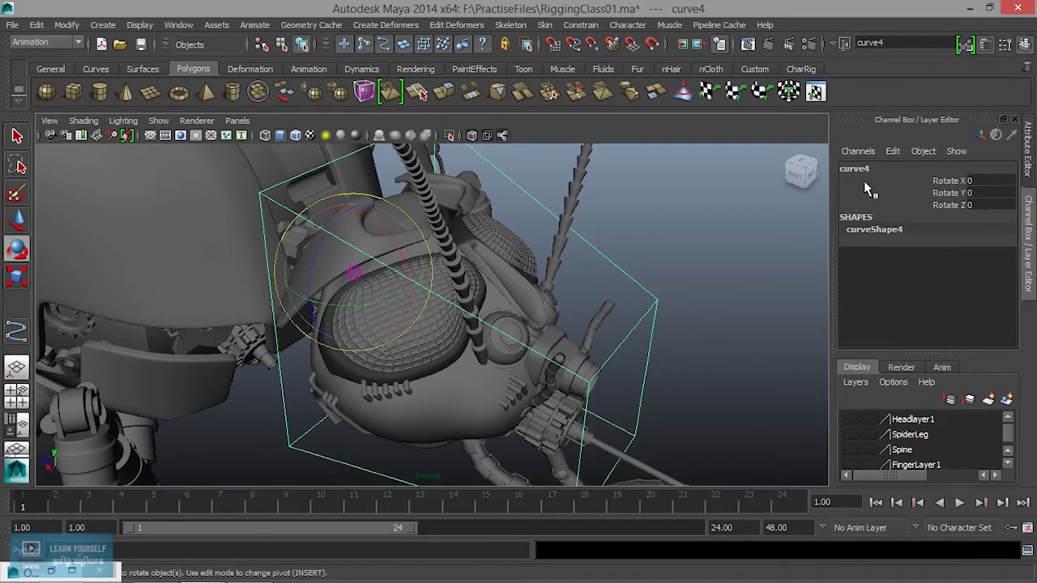
{"action": "left_click", "coordinate": [895, 151]}
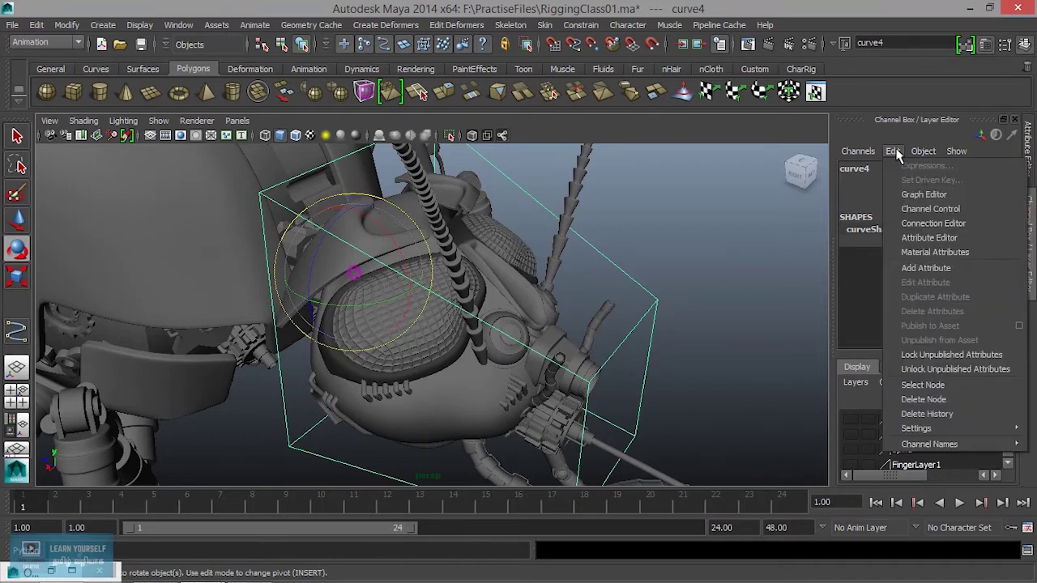
{"action": "left_click", "coordinate": [939, 269]}
{"action": "type", "text": "Extra"}
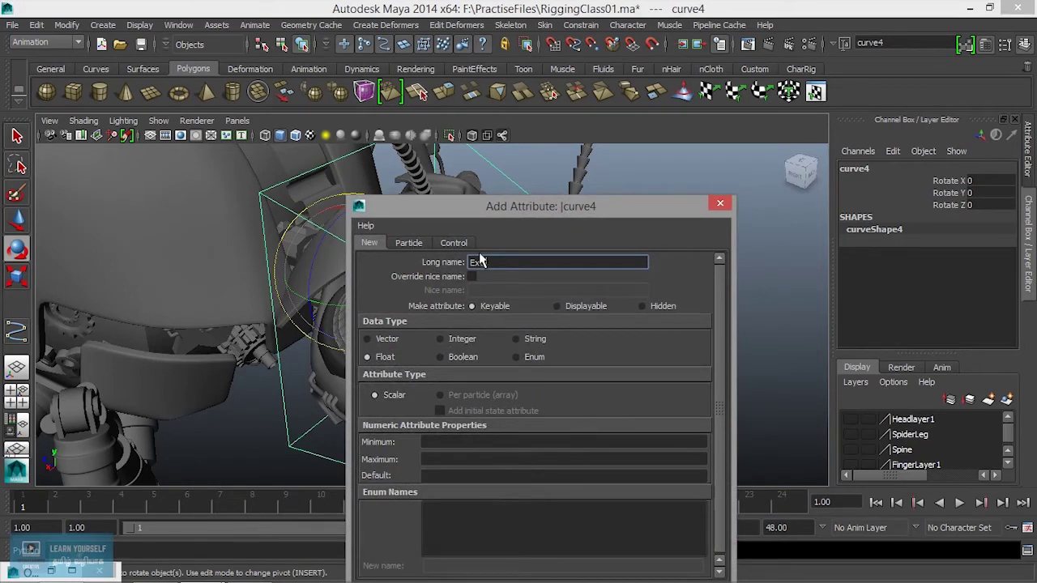
Add a display-only 'Extra Ctrl' divider attribute to curve4.
{"action": "type", "text": "Ctrl"}
{"action": "left_click", "coordinate": [565, 308]}
{"action": "left_click_drag", "start_coordinate": [527, 205], "coordinate": [476, 83]}
{"action": "left_click", "coordinate": [518, 478]}
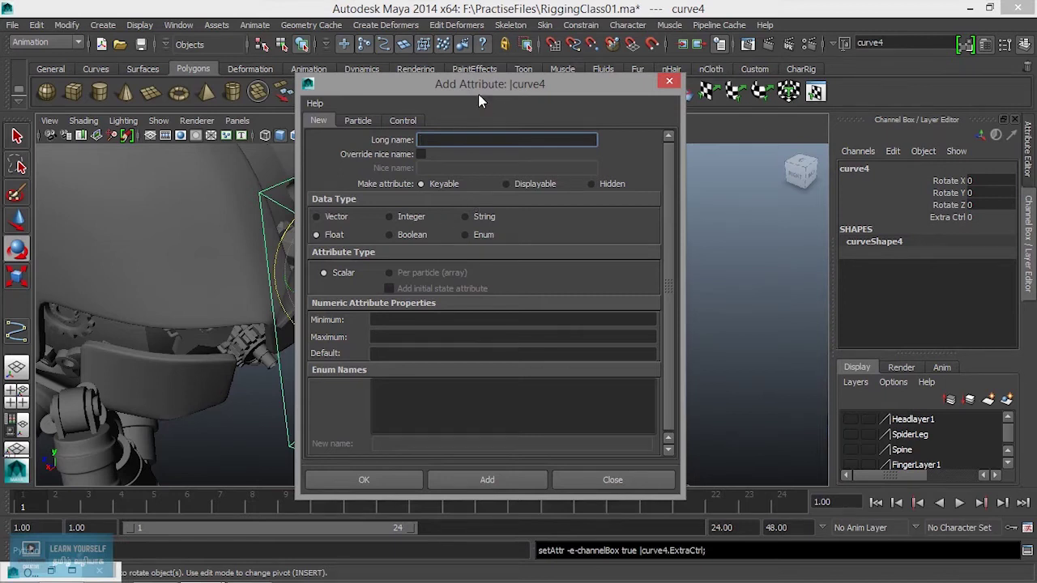
Add a keyable Nose float attribute with min 0, max 1, default 0, then close the dialog.
{"action": "left_click_drag", "start_coordinate": [478, 94], "coordinate": [458, 81]}
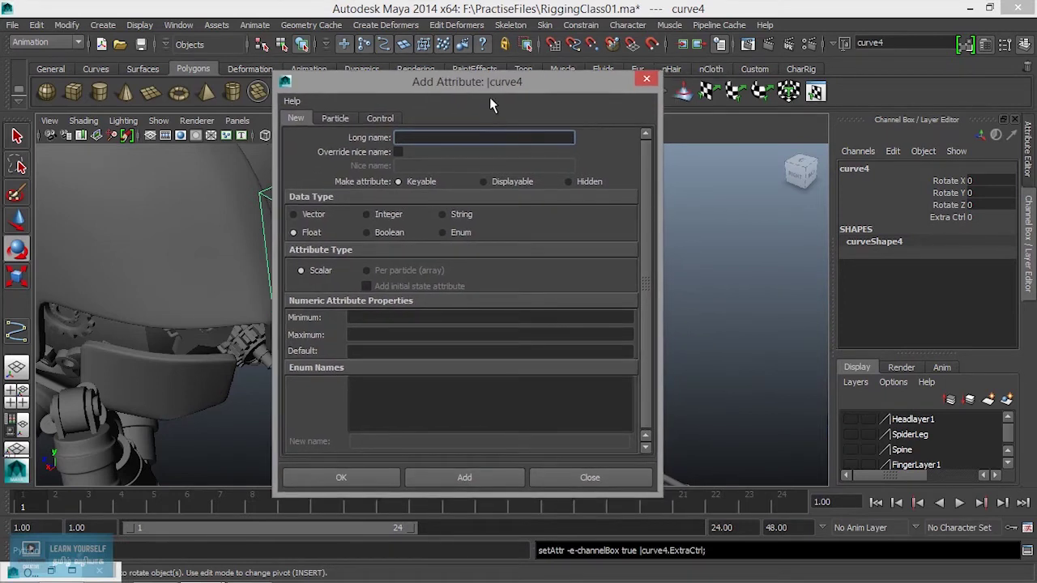
{"action": "left_click_drag", "start_coordinate": [478, 85], "coordinate": [319, 83]}
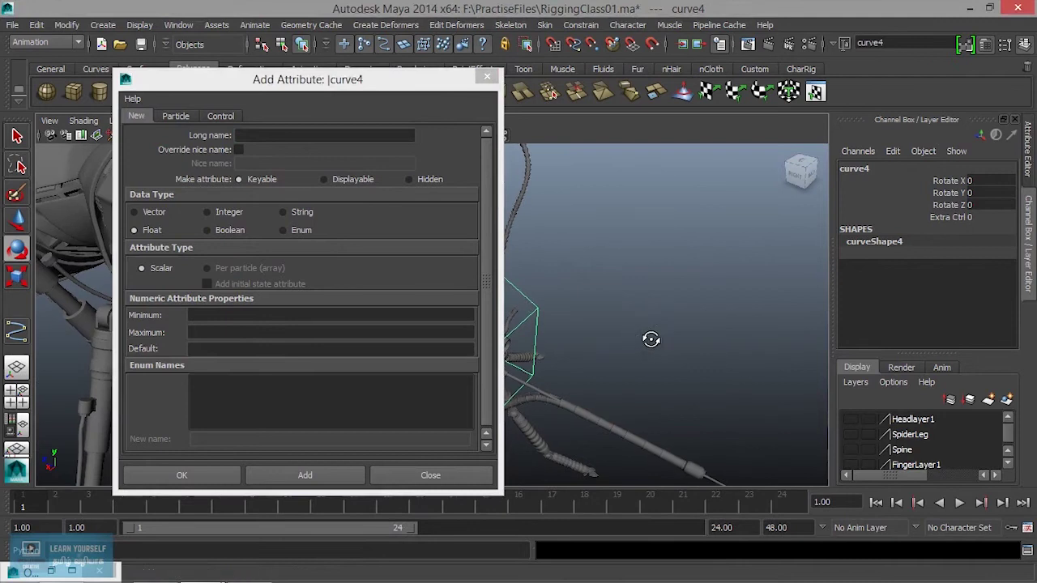
{"action": "mouse_move", "coordinate": [653, 338]}
{"action": "middle_mouse_down", "text": "alt"}
{"action": "mouse_move", "coordinate": [692, 306]}
{"action": "mouse_move", "coordinate": [727, 362]}
{"action": "mouse_move", "coordinate": [677, 340]}
{"action": "middle_mouse_up", "text": "alt"}
{"action": "left_click_drag", "start_coordinate": [320, 81], "coordinate": [290, 81]}
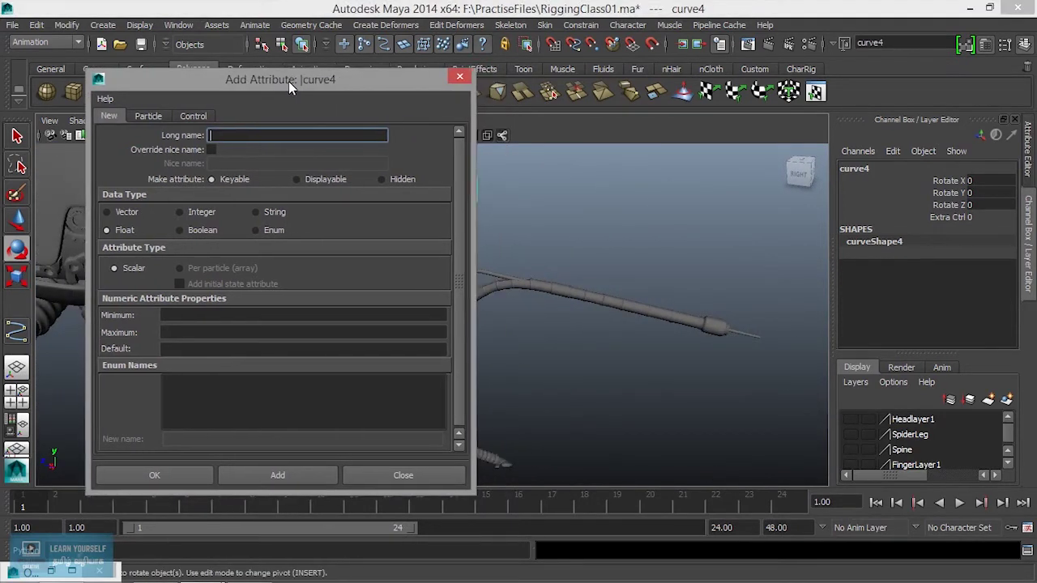
{"action": "left_click", "coordinate": [237, 140]}
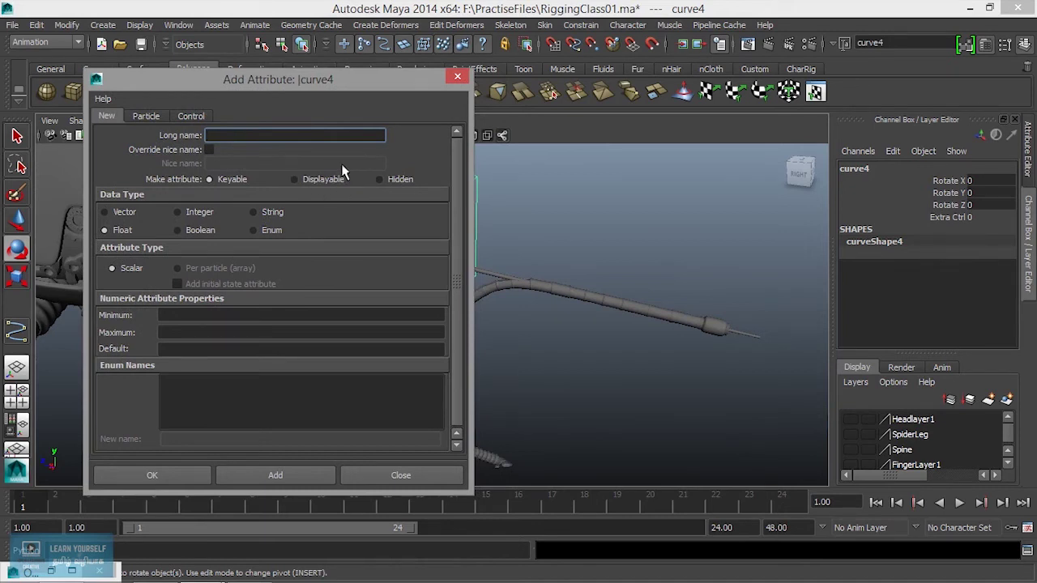
{"action": "mouse_move", "coordinate": [324, 87]}
{"action": "left_mouse_down"}
{"action": "mouse_move", "coordinate": [569, 214]}
{"action": "mouse_move", "coordinate": [680, 364]}
{"action": "mouse_move", "coordinate": [301, 57]}
{"action": "left_mouse_up"}
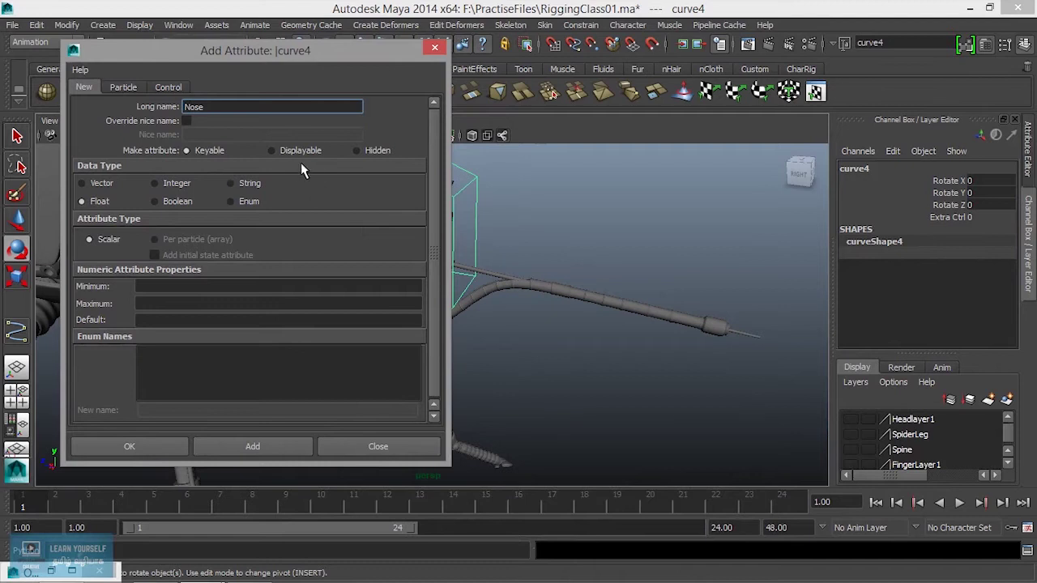
{"action": "left_click", "coordinate": [198, 151]}
{"action": "left_click", "coordinate": [161, 287]}
{"action": "type", "text": "0"}
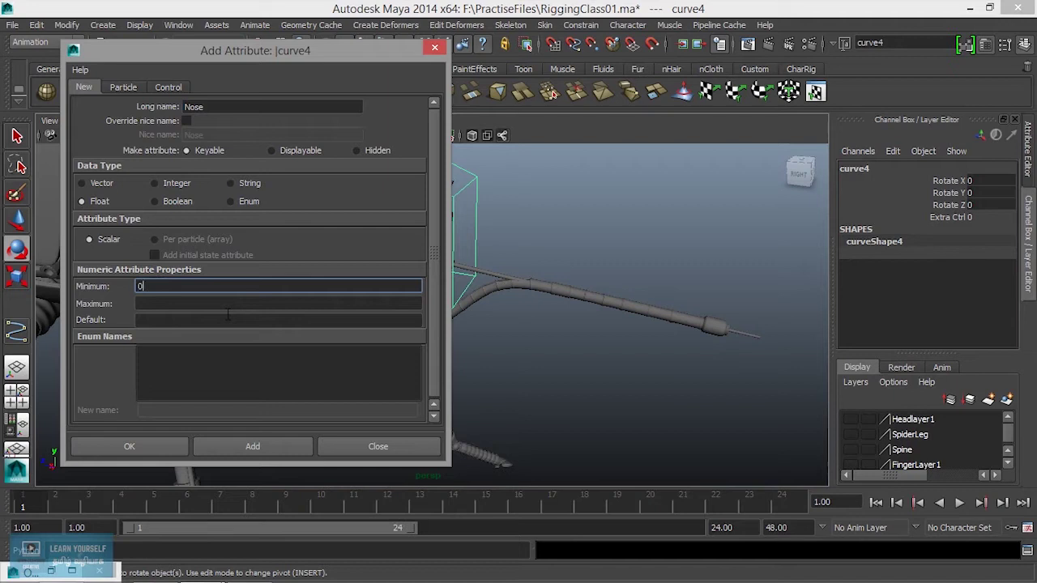
{"action": "left_click", "coordinate": [154, 304]}
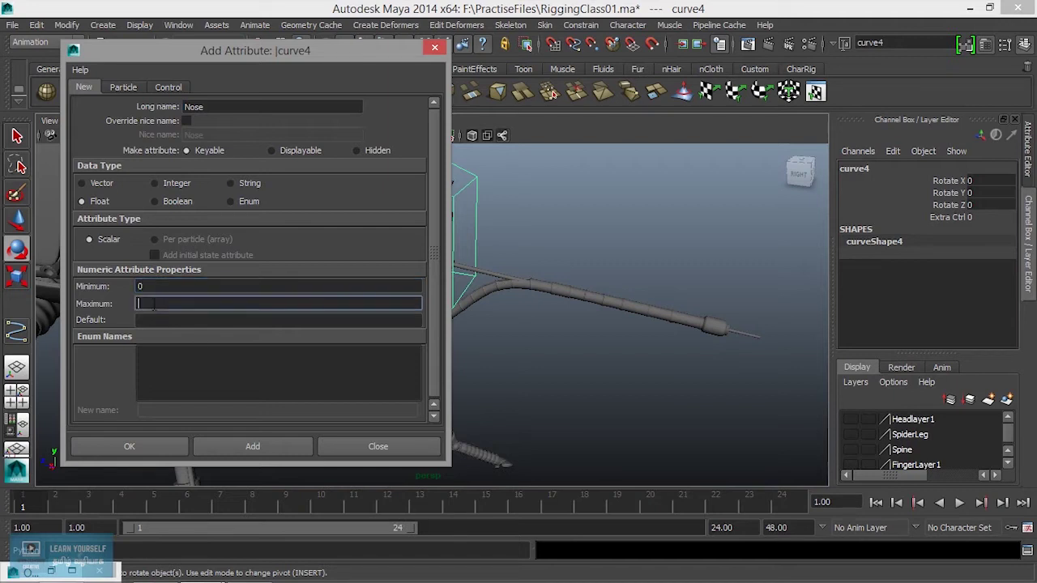
{"action": "type", "text": "1"}
{"action": "left_click", "coordinate": [158, 321]}
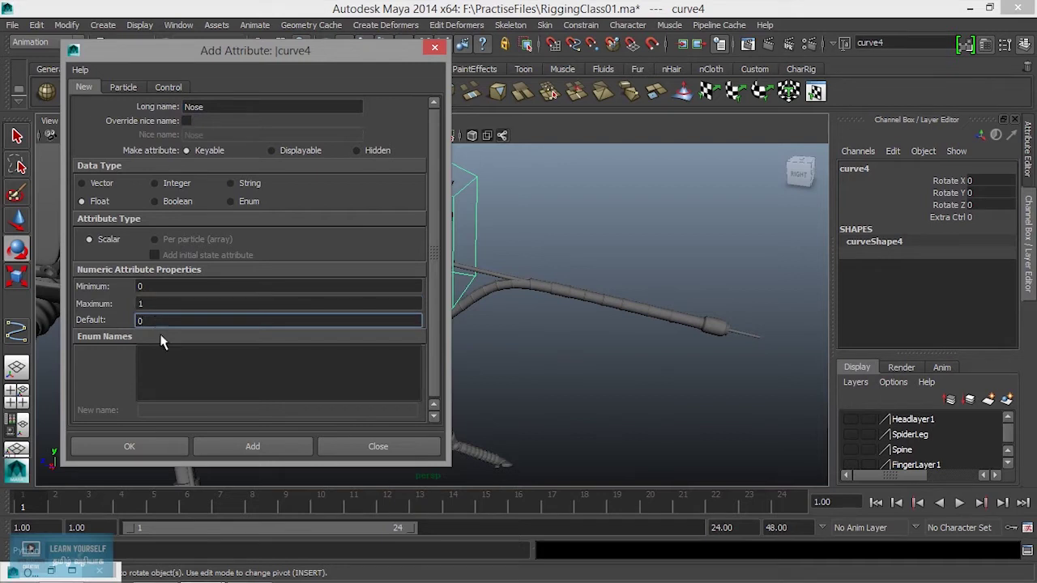
{"action": "left_click", "coordinate": [224, 445]}
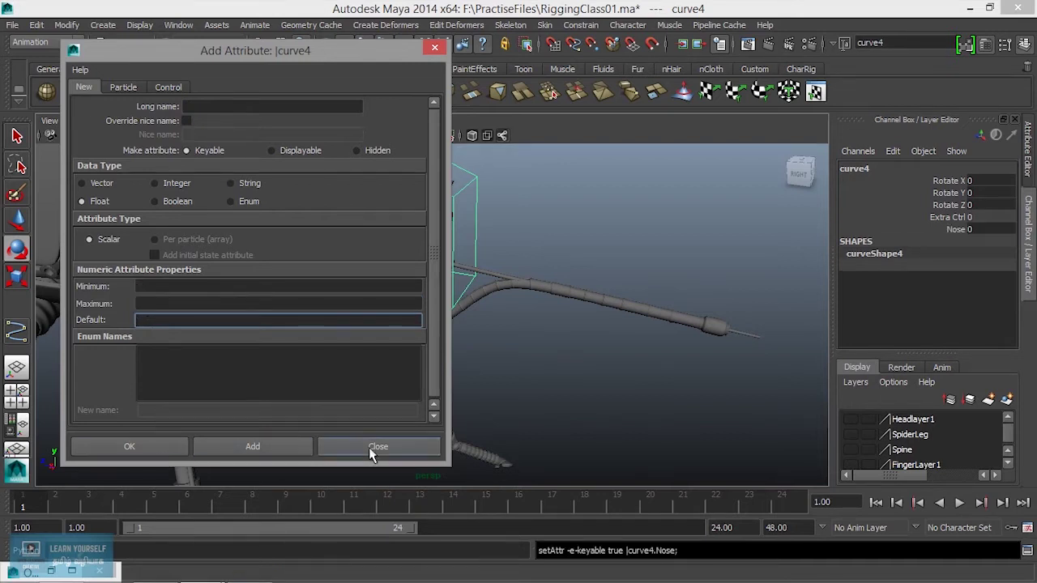
{"action": "left_click", "coordinate": [377, 447]}
{"action": "left_click", "coordinate": [956, 231]}
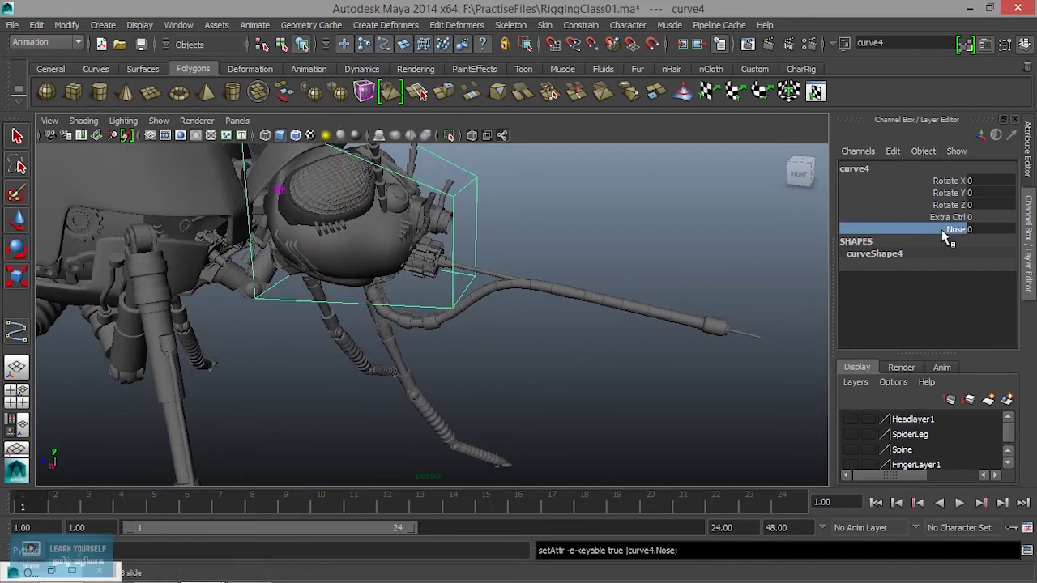
Set curve4's Nose attribute to 1 in the Channel Box.
{"action": "mouse_move", "coordinate": [640, 272]}
{"action": "left_mouse_down", "text": "alt"}
{"action": "mouse_move", "coordinate": [662, 283]}
{"action": "mouse_move", "coordinate": [543, 301]}
{"action": "mouse_move", "coordinate": [613, 292]}
{"action": "mouse_move", "coordinate": [637, 424]}
{"action": "mouse_move", "coordinate": [540, 300]}
{"action": "left_mouse_up", "text": "alt"}
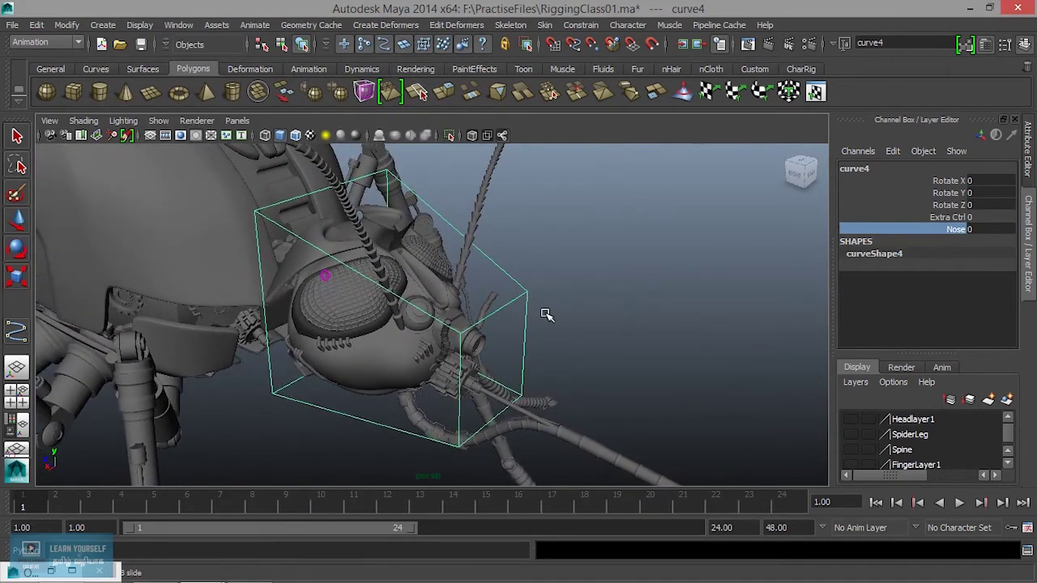
{"action": "middle_click_drag", "start_coordinate": [675, 289], "coordinate": [754, 279]}
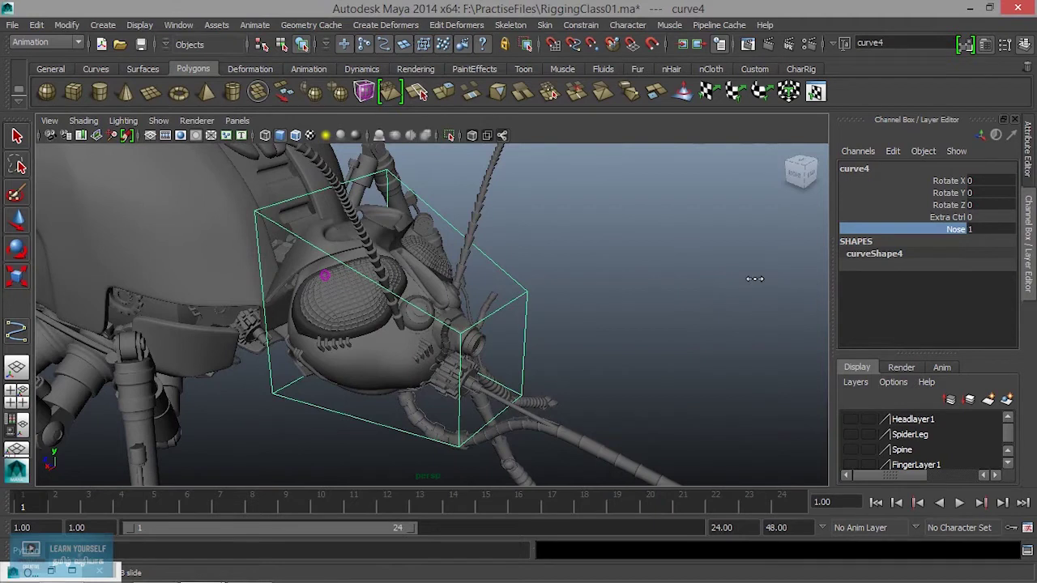
{"action": "double_click", "coordinate": [988, 229]}
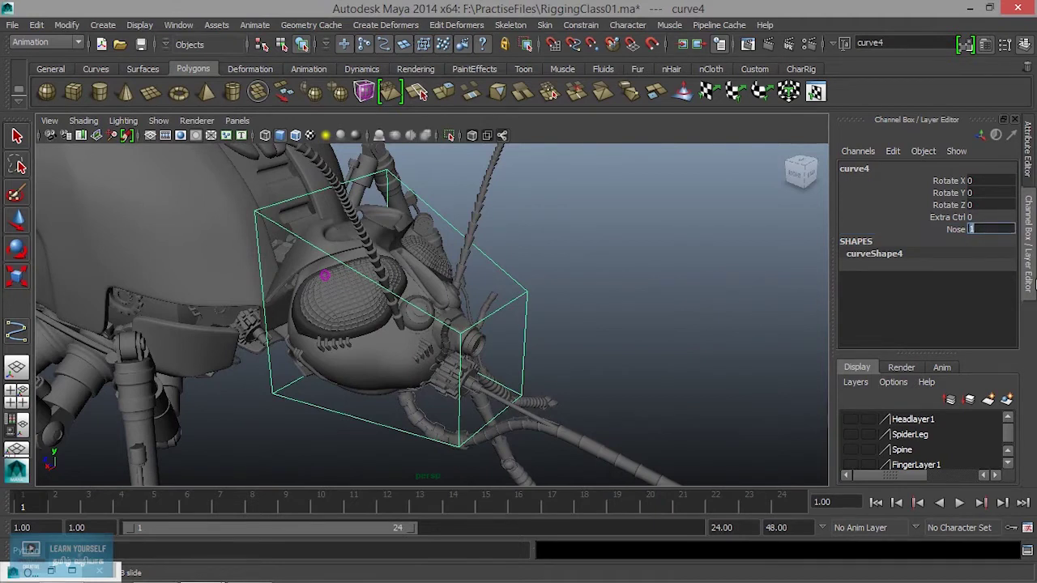
Inspect the proboscis from the side, then reselect the curve4 head control.
{"action": "mouse_move", "coordinate": [586, 326]}
{"action": "left_mouse_down", "text": "alt"}
{"action": "mouse_move", "coordinate": [563, 347]}
{"action": "mouse_move", "coordinate": [474, 280]}
{"action": "mouse_move", "coordinate": [458, 332]}
{"action": "left_mouse_up", "text": "alt"}
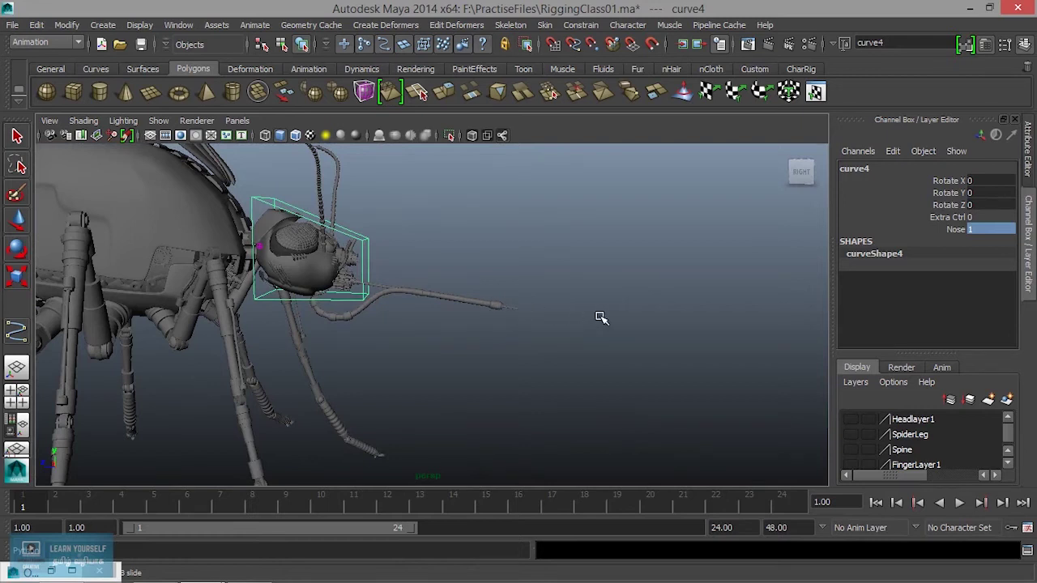
{"action": "mouse_move", "coordinate": [405, 297]}
{"action": "left_mouse_down", "text": "alt"}
{"action": "mouse_move", "coordinate": [440, 317]}
{"action": "mouse_move", "coordinate": [354, 340]}
{"action": "left_mouse_up", "text": "alt"}
{"action": "middle_click_drag", "start_coordinate": [355, 340], "coordinate": [547, 362], "text": "alt"}
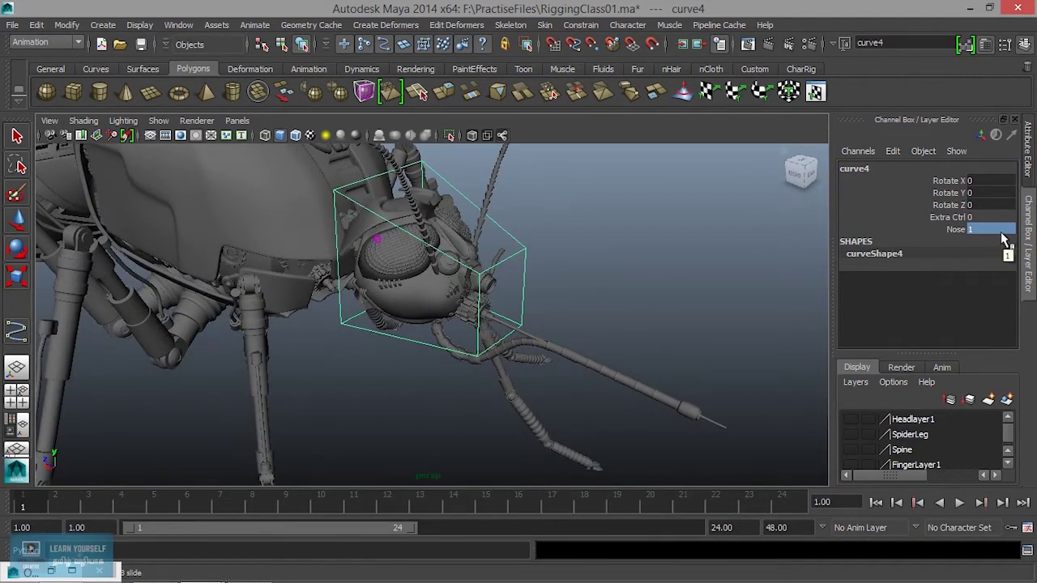
{"action": "left_click", "coordinate": [687, 306]}
{"action": "left_click_drag", "start_coordinate": [738, 430], "coordinate": [717, 438]}
{"action": "key", "text": "e"}
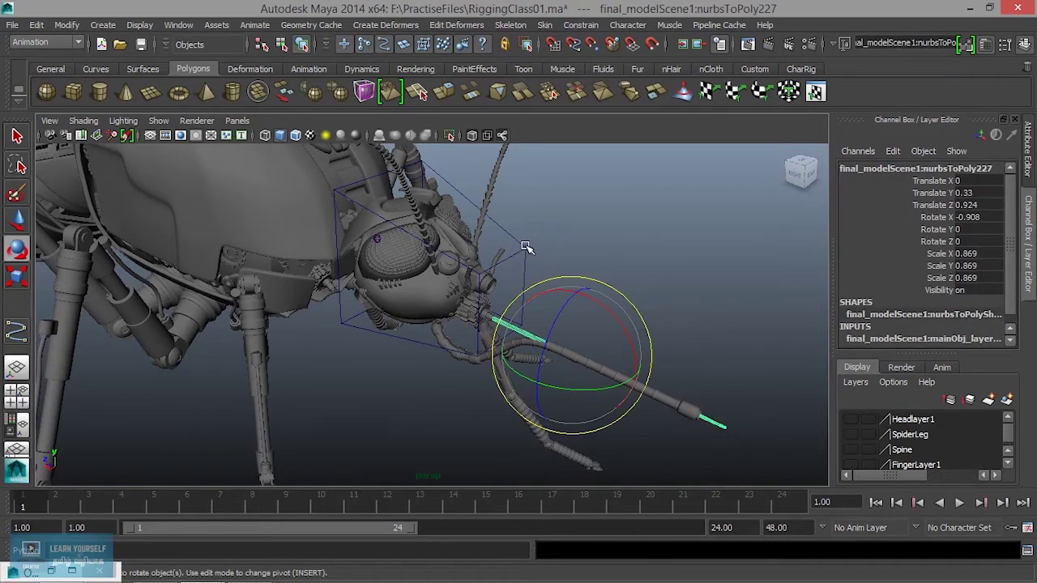
{"action": "left_click", "coordinate": [526, 248]}
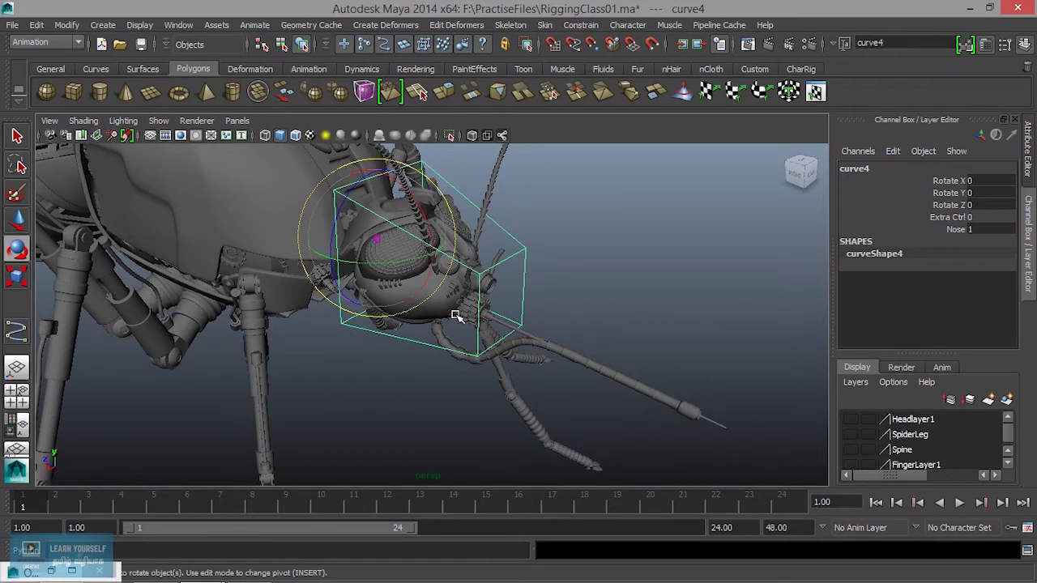
{"action": "mouse_move", "coordinate": [458, 316]}
{"action": "left_mouse_down", "text": "alt"}
{"action": "mouse_move", "coordinate": [555, 347]}
{"action": "mouse_move", "coordinate": [508, 315]}
{"action": "mouse_move", "coordinate": [538, 319]}
{"action": "mouse_move", "coordinate": [481, 331]}
{"action": "left_mouse_up", "text": "alt"}
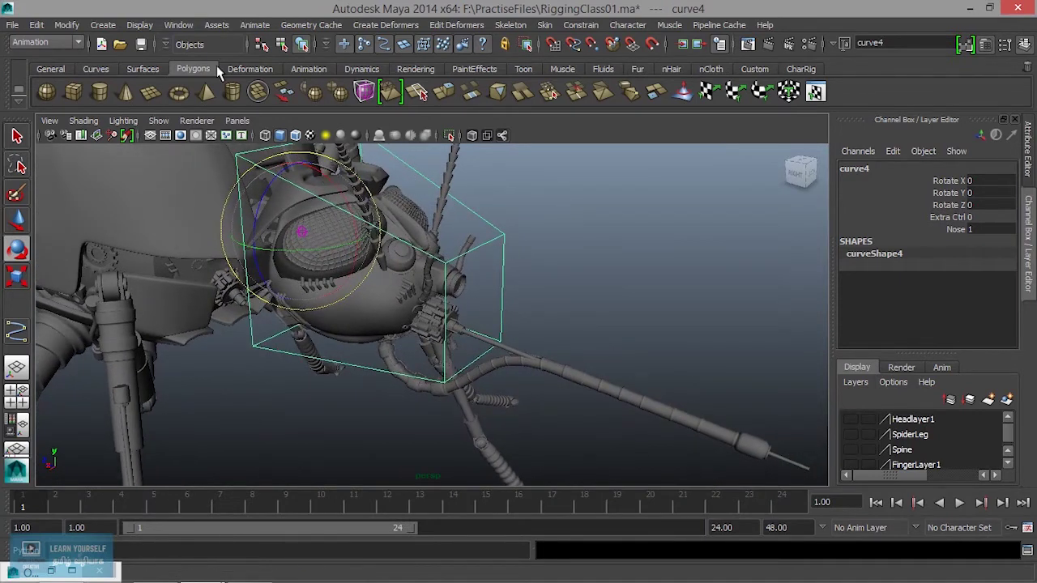
{"action": "left_click", "coordinate": [253, 25]}
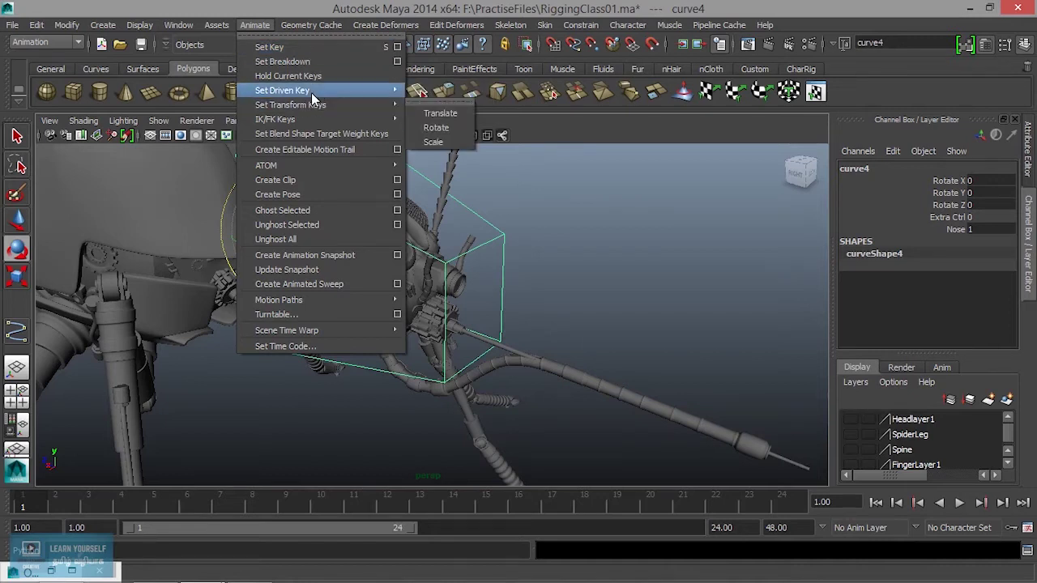
{"action": "mouse_move", "coordinate": [282, 90]}
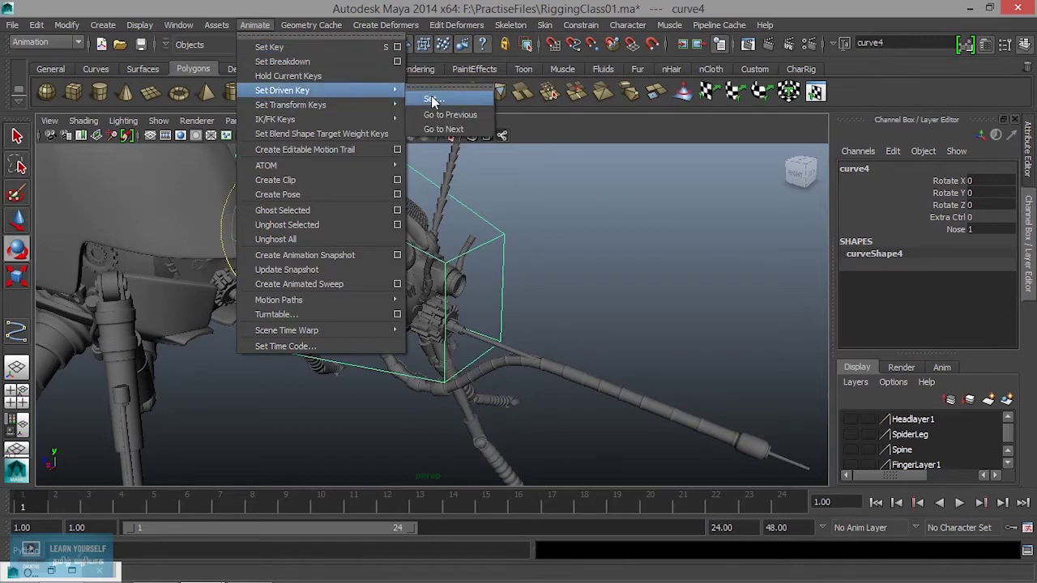
In Set Driven Key, load curve4 as driver with Nose, and the proboscis mesh as driven.
{"action": "left_click", "coordinate": [433, 100]}
{"action": "left_click_drag", "start_coordinate": [509, 202], "coordinate": [251, 53]}
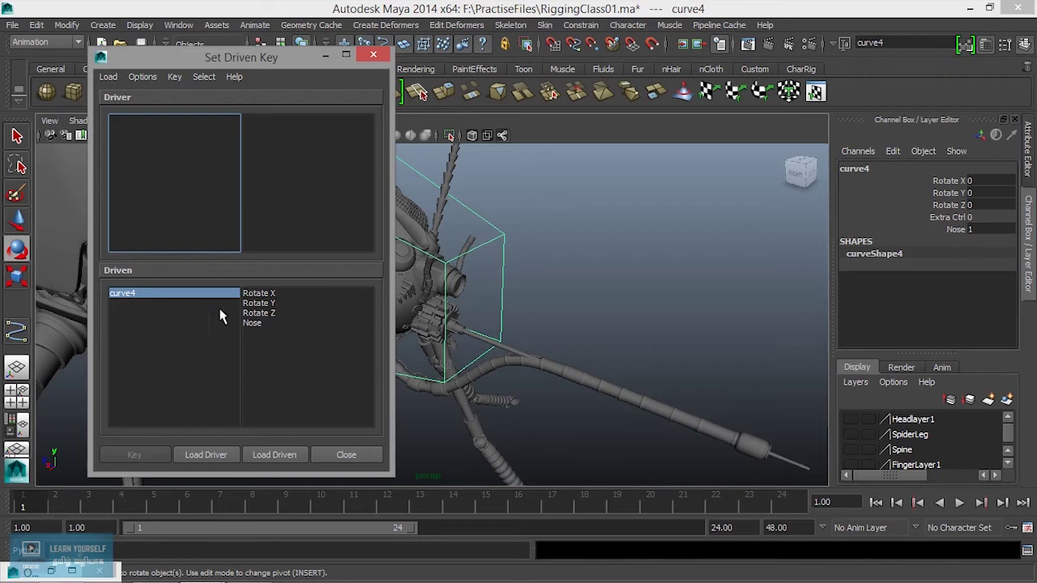
{"action": "left_click", "coordinate": [216, 459]}
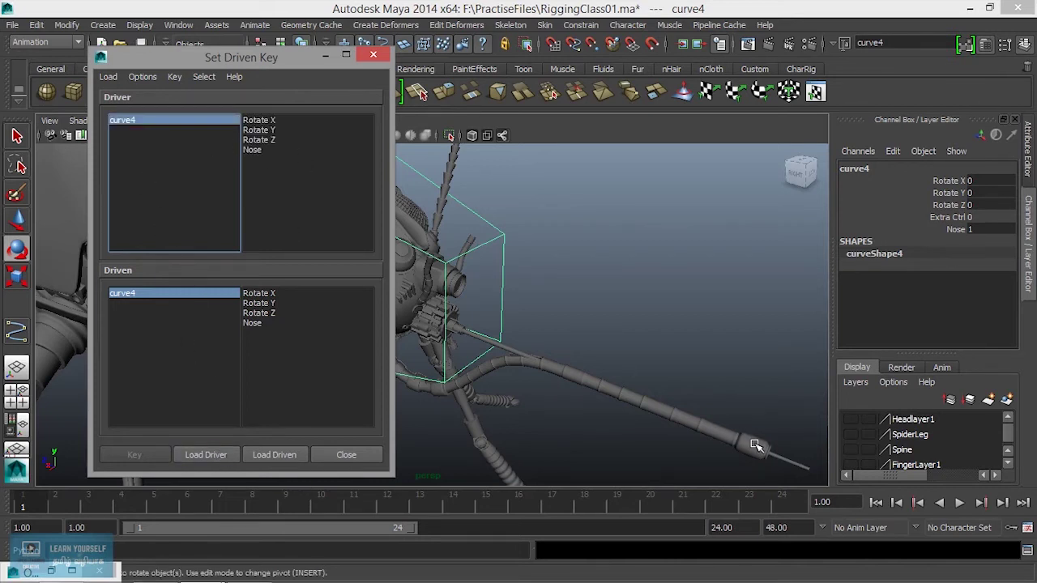
{"action": "left_click", "coordinate": [795, 466]}
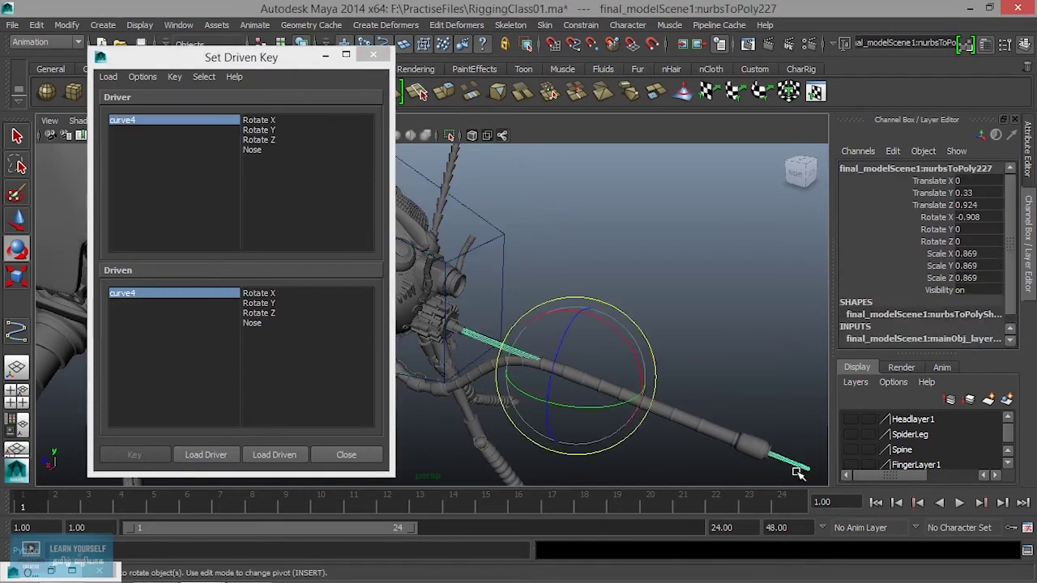
{"action": "left_click", "coordinate": [286, 456]}
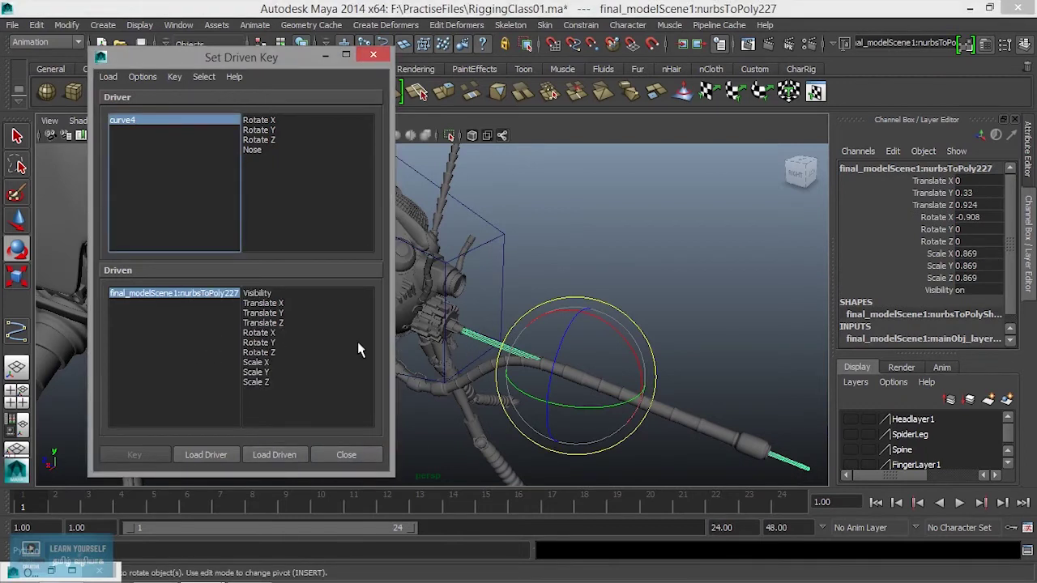
{"action": "left_click_drag", "start_coordinate": [672, 381], "coordinate": [667, 377], "text": "alt"}
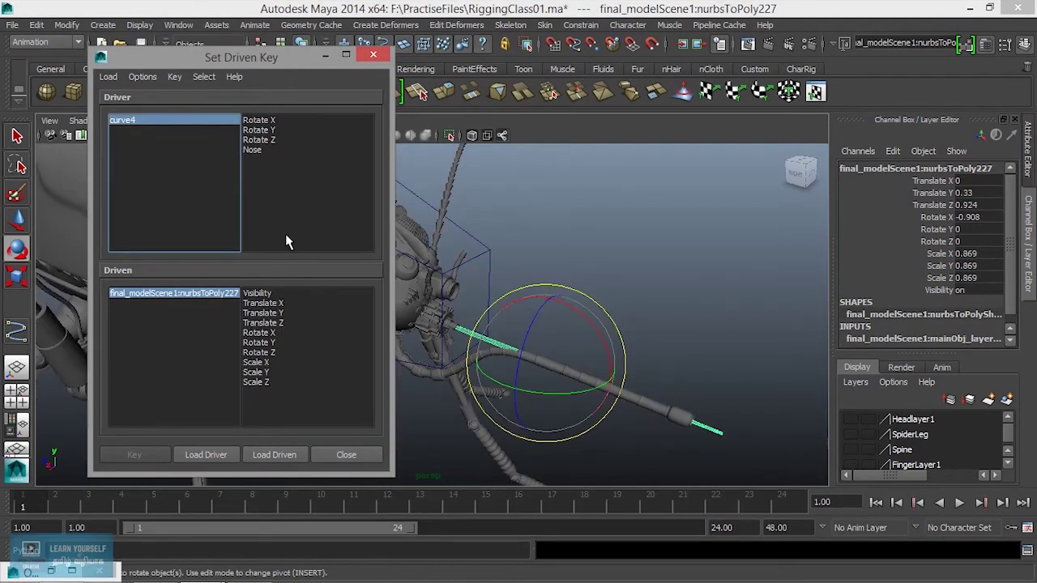
{"action": "left_click", "coordinate": [257, 150]}
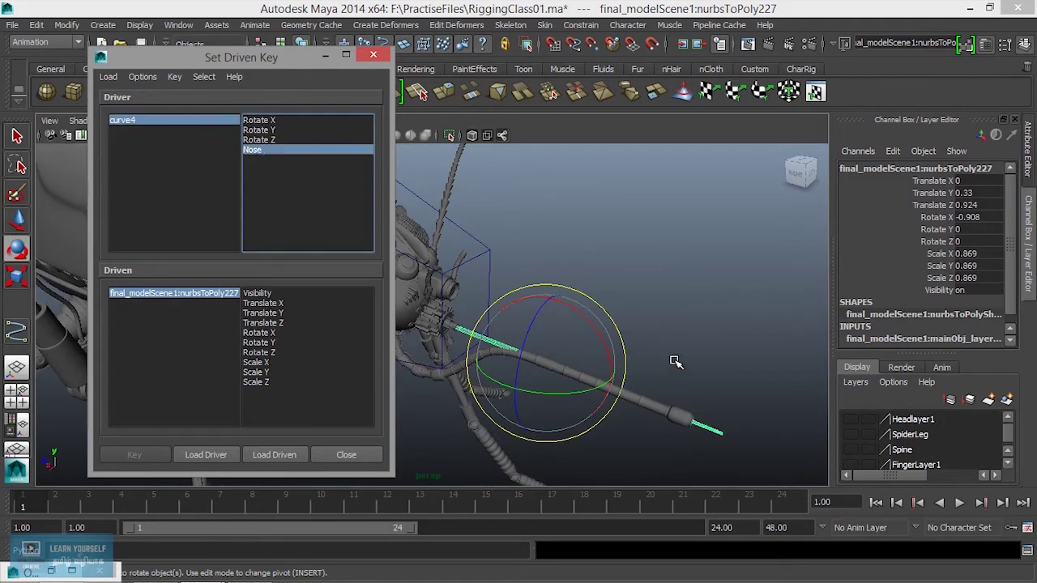
Reset curve4's Nose to 0 and begin renaming it CC_Head01.
{"action": "left_click", "coordinate": [486, 252]}
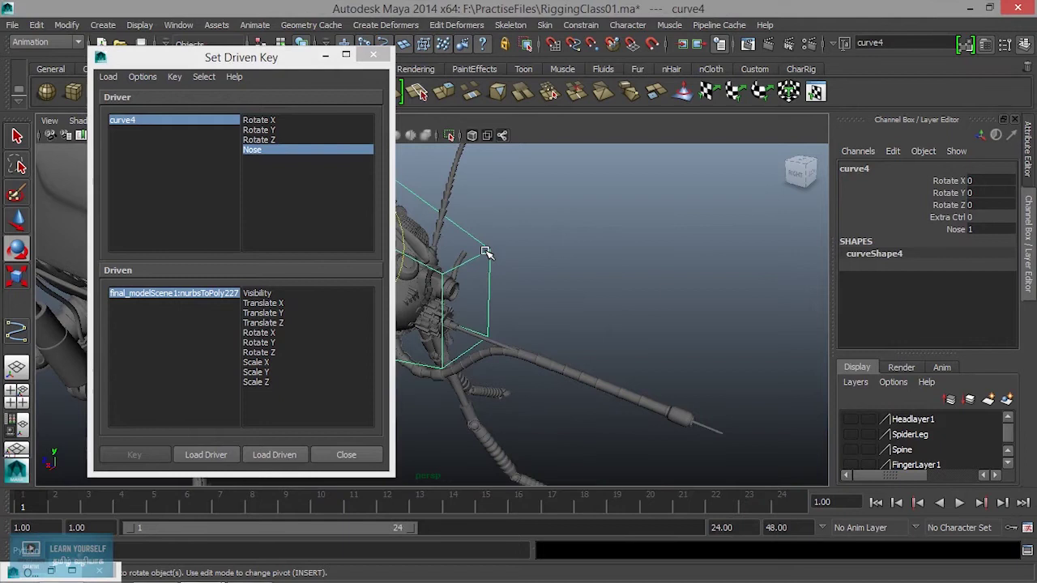
{"action": "type", "text": "0"}
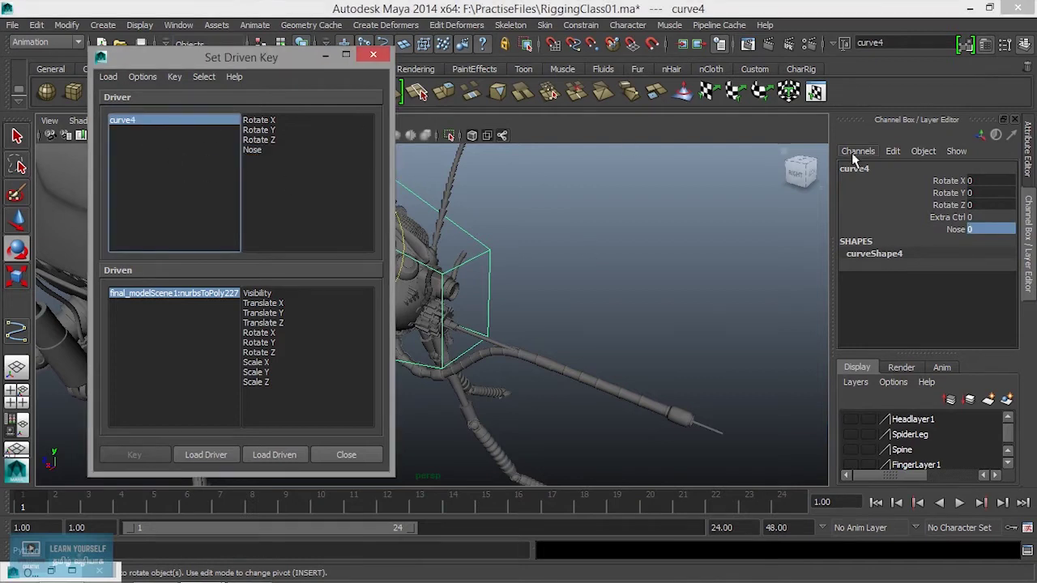
{"action": "left_click", "coordinate": [874, 167]}
{"action": "type", "text": "CC_Head01"}
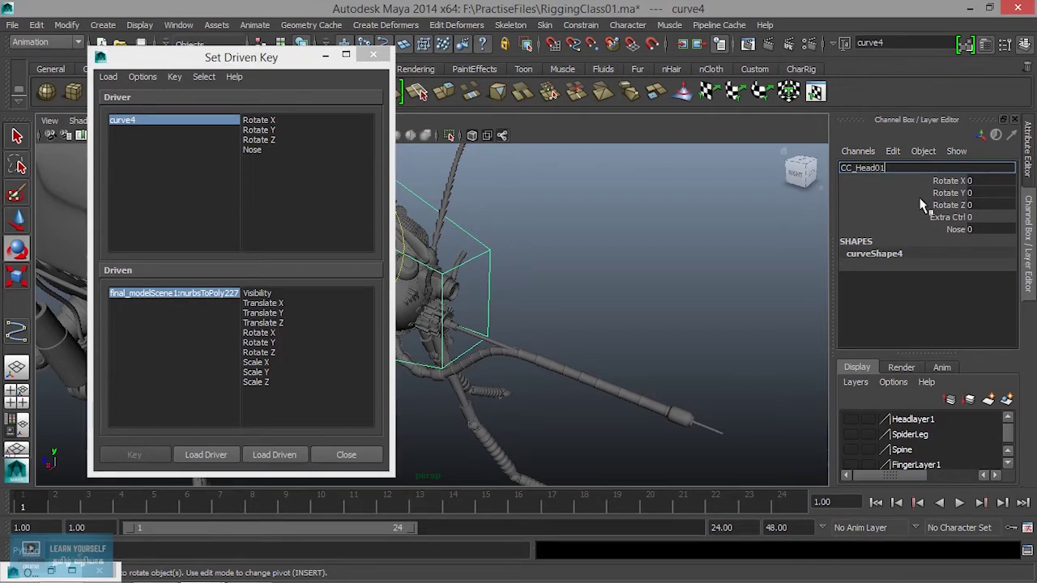
Load CC_Head01 as driver and key the proboscis's Translate X, Y, Z at Nose 0.
{"action": "key", "text": "Return"}
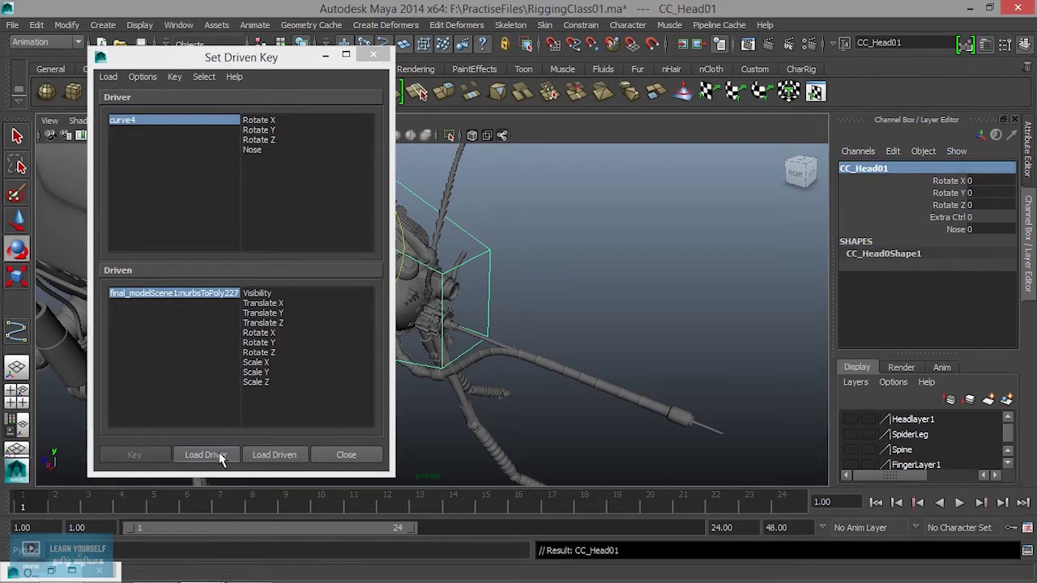
{"action": "left_click", "coordinate": [212, 455]}
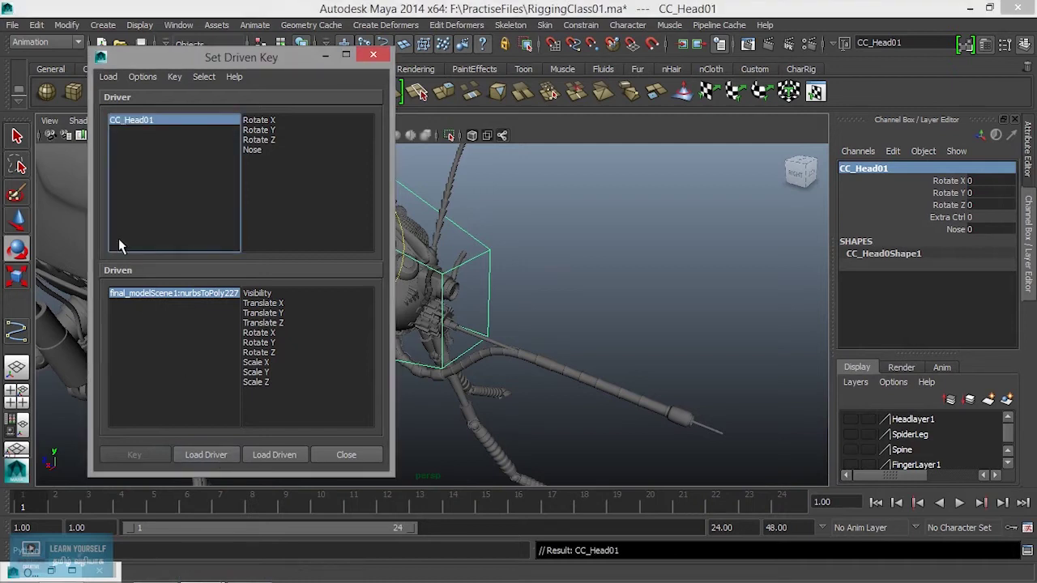
{"action": "left_click", "coordinate": [253, 150]}
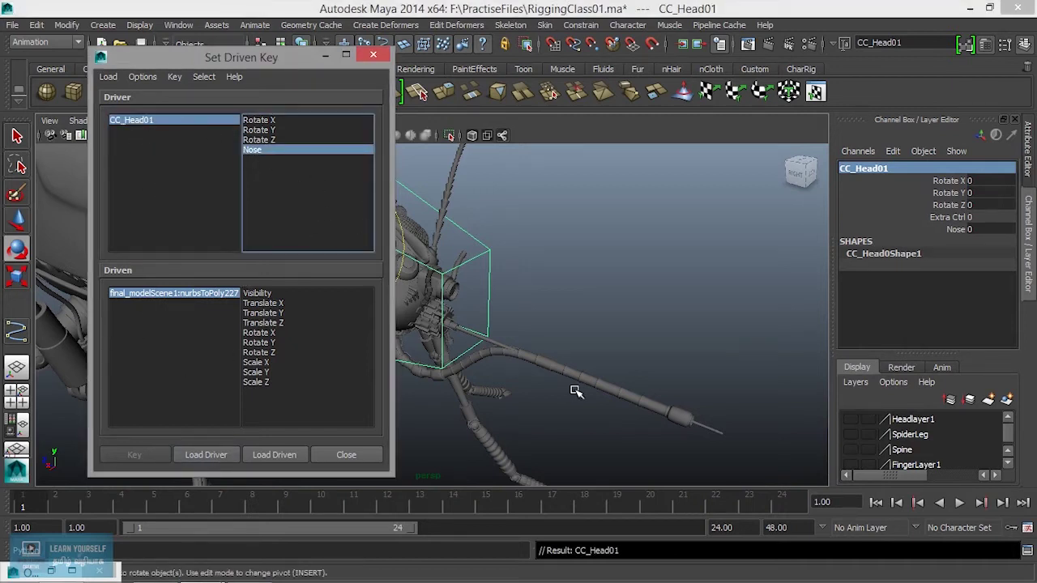
{"action": "left_click", "coordinate": [710, 423]}
{"action": "left_click_drag", "start_coordinate": [275, 304], "coordinate": [281, 324]}
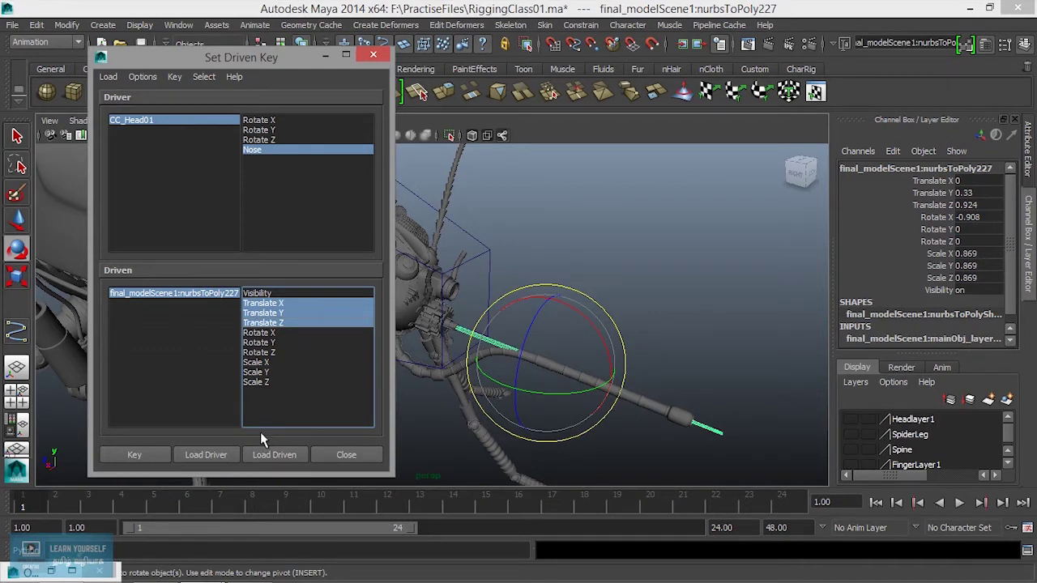
{"action": "left_click", "coordinate": [136, 457]}
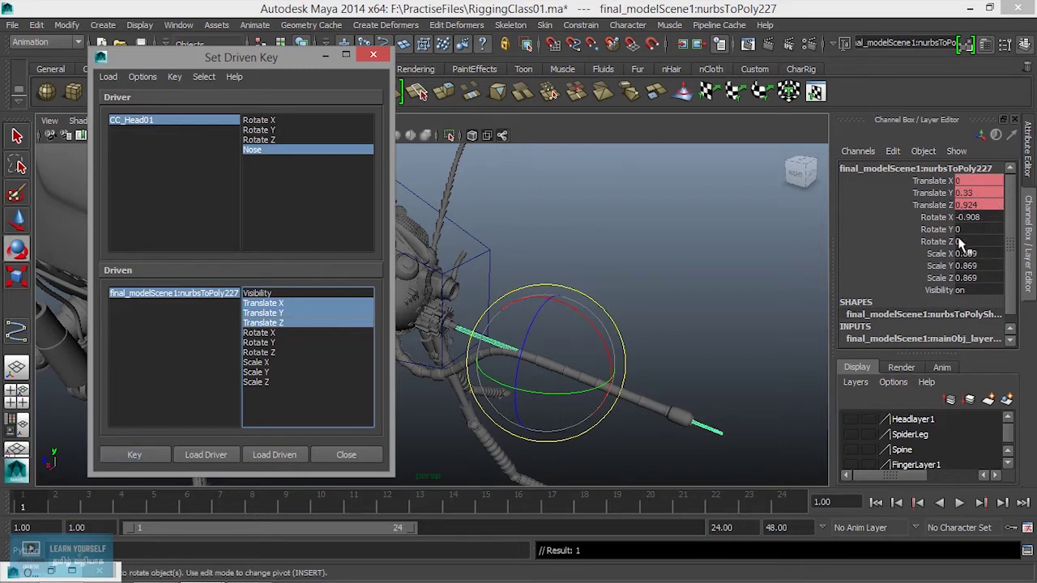
Set CC_Head01's Nose value to 1 and reselect the proboscis mesh.
{"action": "left_click", "coordinate": [265, 153]}
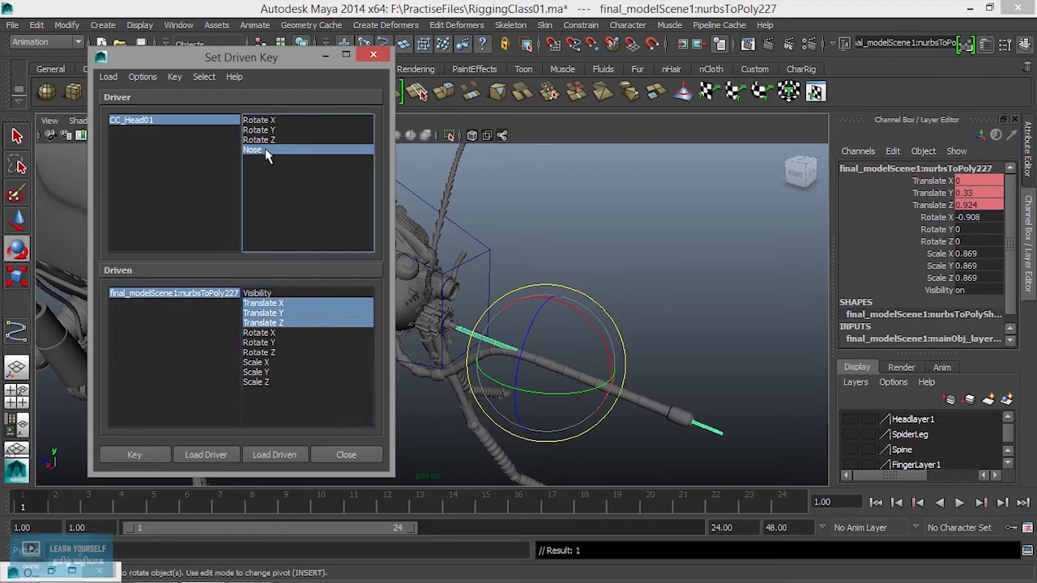
{"action": "left_click", "coordinate": [164, 119]}
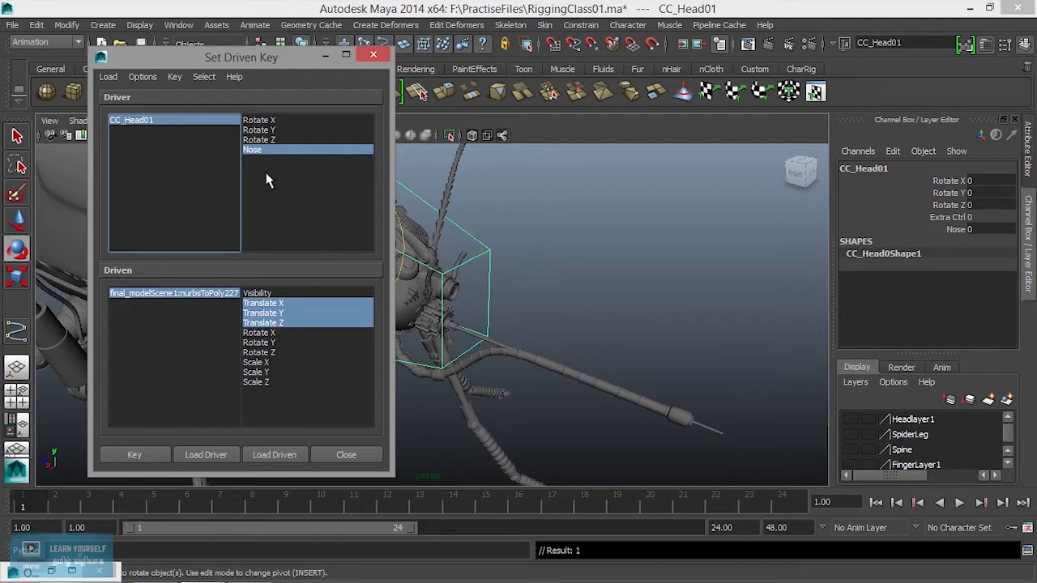
{"action": "left_click", "coordinate": [976, 229]}
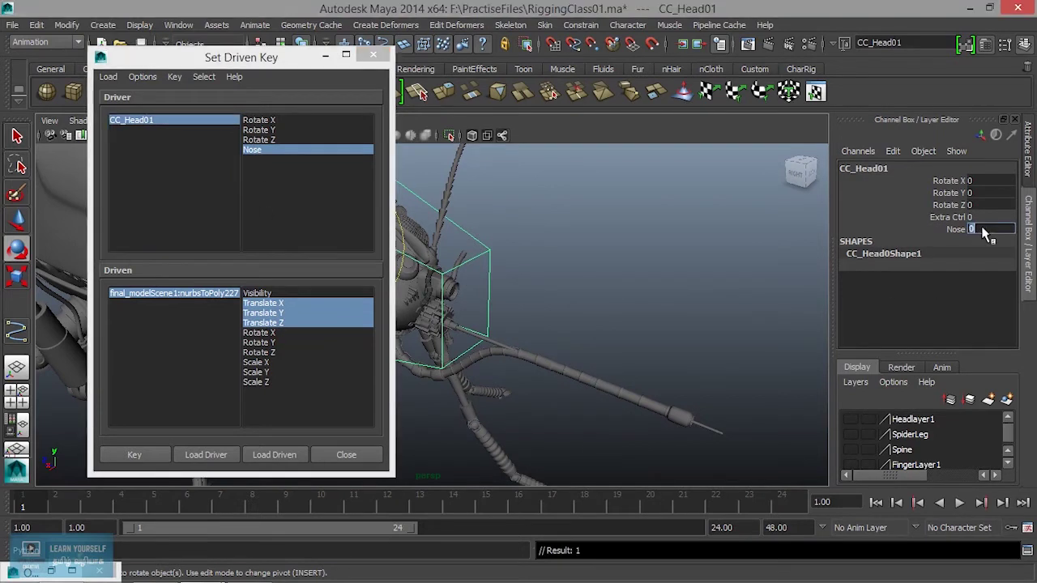
{"action": "type", "text": "1"}
{"action": "key", "text": "Return"}
{"action": "left_click", "coordinate": [713, 434]}
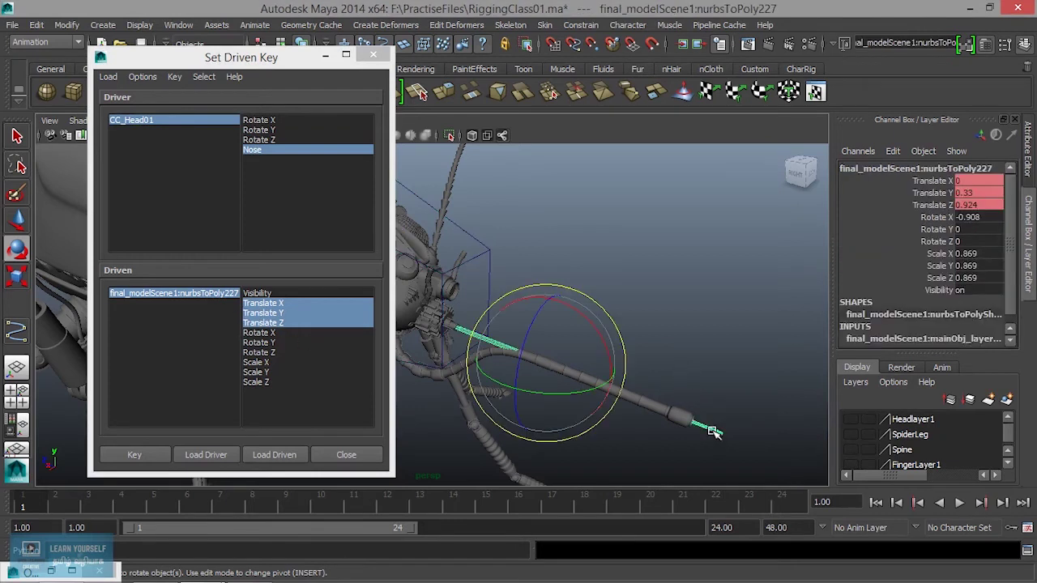
In side view, slide the proboscis forward to Translate Y -0.016, Z -1.181 and key it for Nose 1.
{"action": "key", "text": "space"}
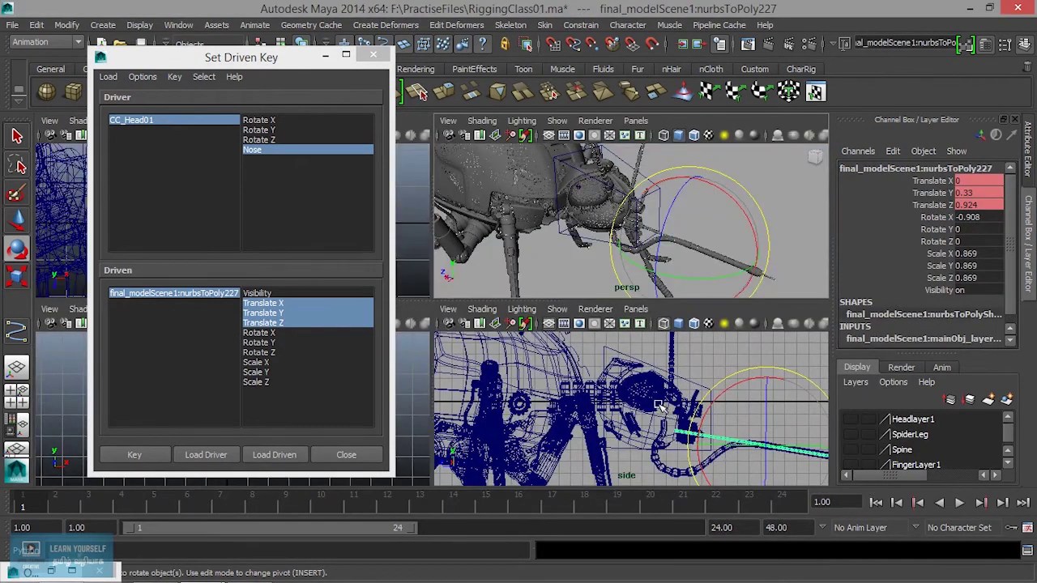
{"action": "key", "text": "space"}
{"action": "left_click_drag", "start_coordinate": [311, 73], "coordinate": [213, 30]}
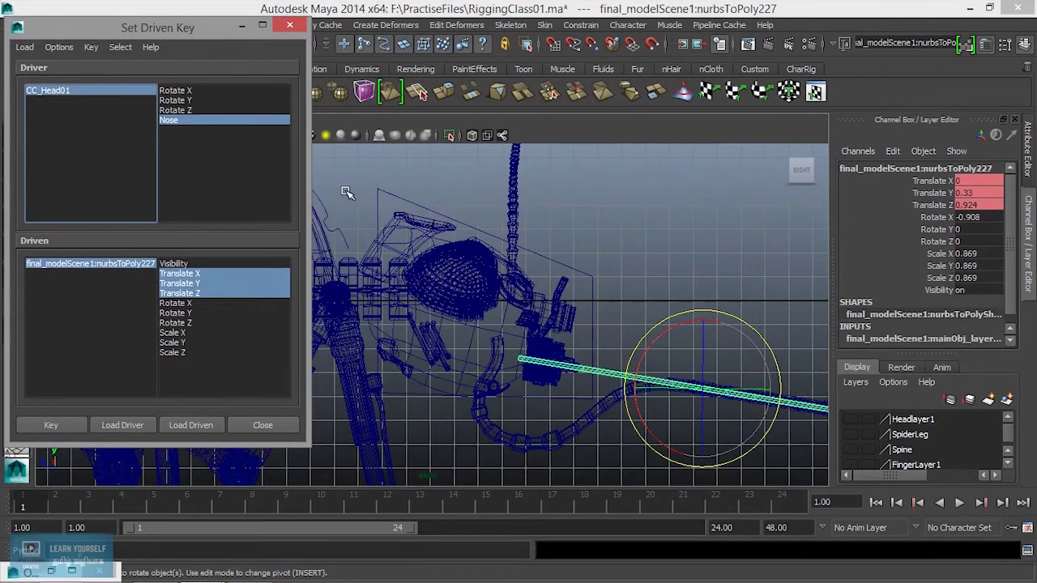
{"action": "middle_click_drag", "start_coordinate": [667, 408], "coordinate": [574, 330], "text": "alt"}
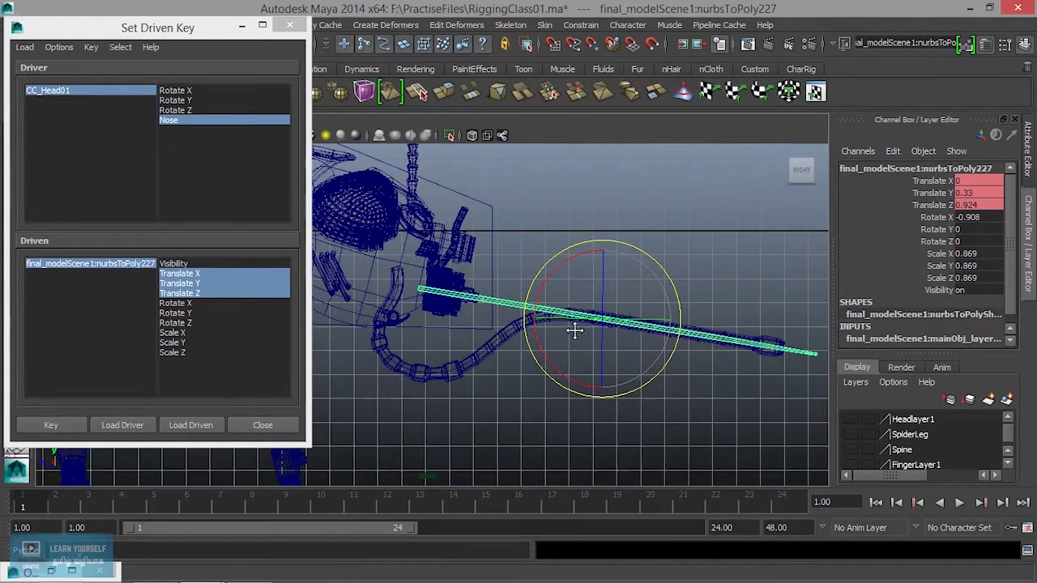
{"action": "key", "text": "w"}
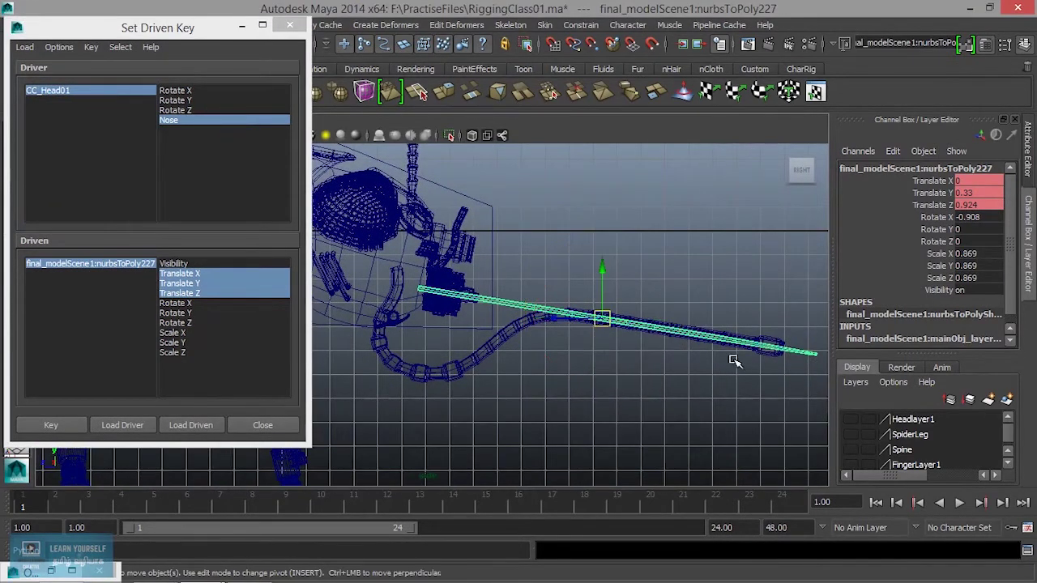
{"action": "mouse_move", "coordinate": [660, 364]}
{"action": "middle_mouse_down", "text": "alt"}
{"action": "mouse_move", "coordinate": [666, 371]}
{"action": "mouse_move", "coordinate": [528, 334]}
{"action": "mouse_move", "coordinate": [469, 296]}
{"action": "middle_mouse_up", "text": "alt"}
{"action": "mouse_move", "coordinate": [532, 277]}
{"action": "left_mouse_down"}
{"action": "mouse_move", "coordinate": [598, 292]}
{"action": "mouse_move", "coordinate": [589, 289]}
{"action": "left_mouse_up"}
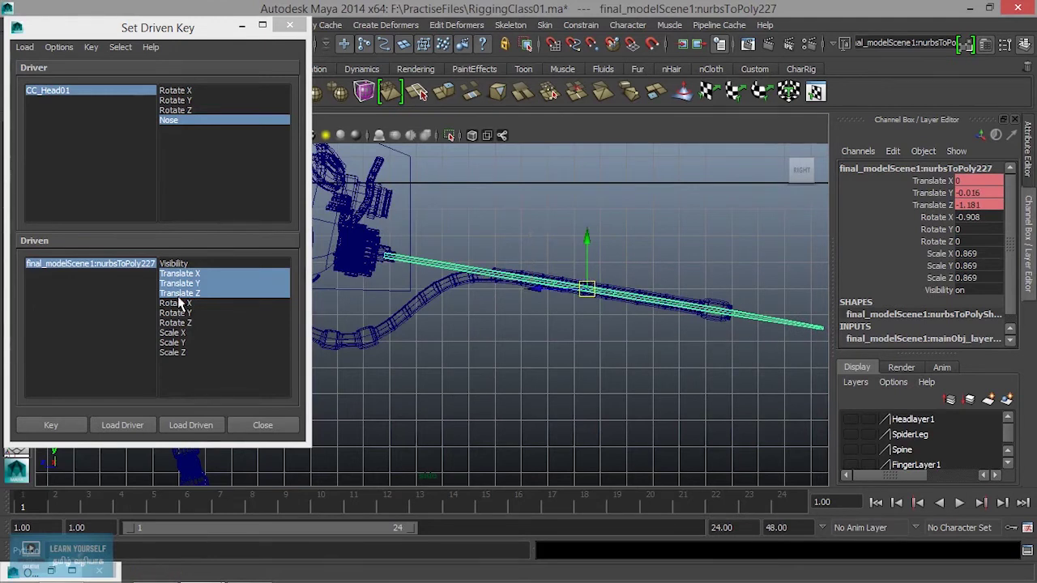
{"action": "left_click", "coordinate": [59, 424]}
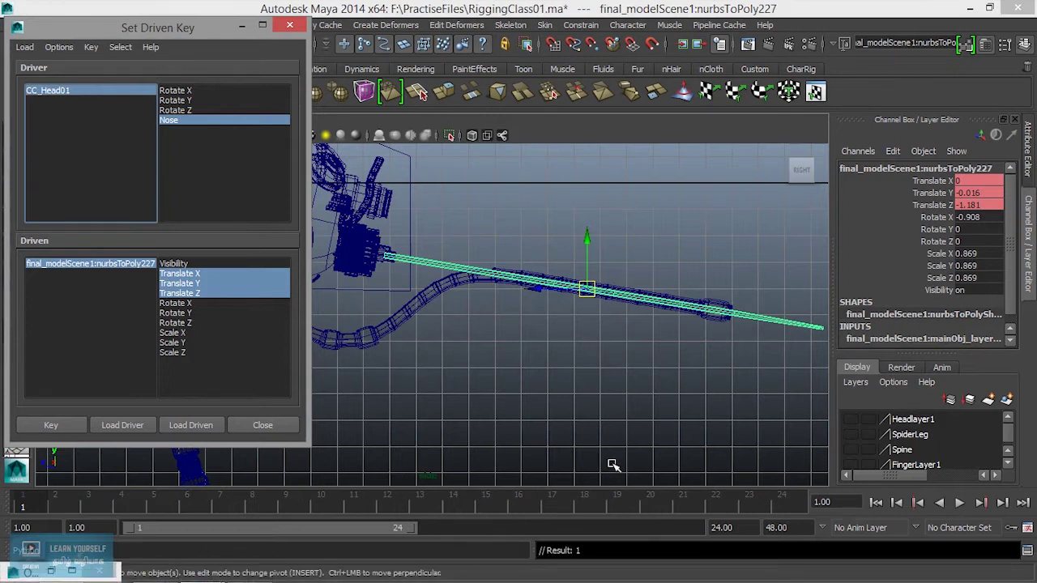
{"action": "left_click", "coordinate": [242, 26]}
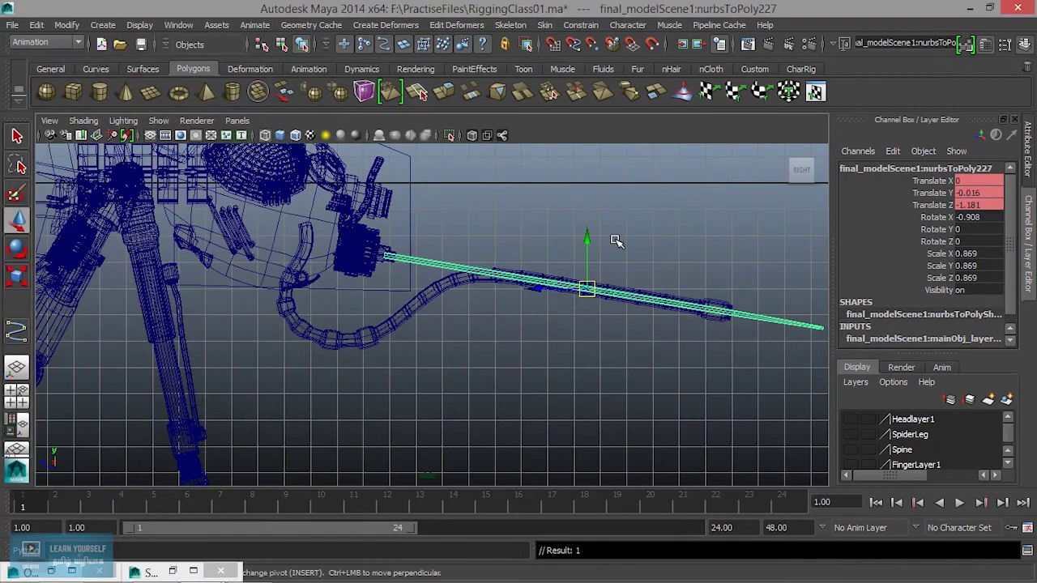
Select CC_Head01 and rotate it to check that it drives the neck.
{"action": "key", "text": "space"}
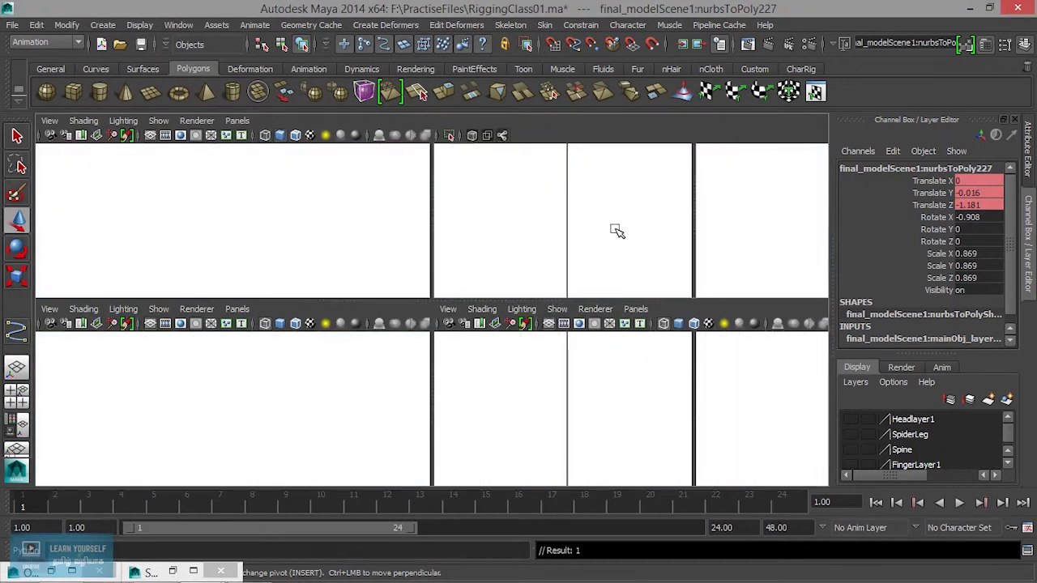
{"action": "key", "text": "space"}
{"action": "mouse_move", "coordinate": [316, 318]}
{"action": "left_mouse_down", "text": "alt"}
{"action": "mouse_move", "coordinate": [235, 292]}
{"action": "mouse_move", "coordinate": [238, 227]}
{"action": "mouse_move", "coordinate": [280, 217]}
{"action": "left_mouse_up", "text": "alt"}
{"action": "left_click", "coordinate": [286, 216]}
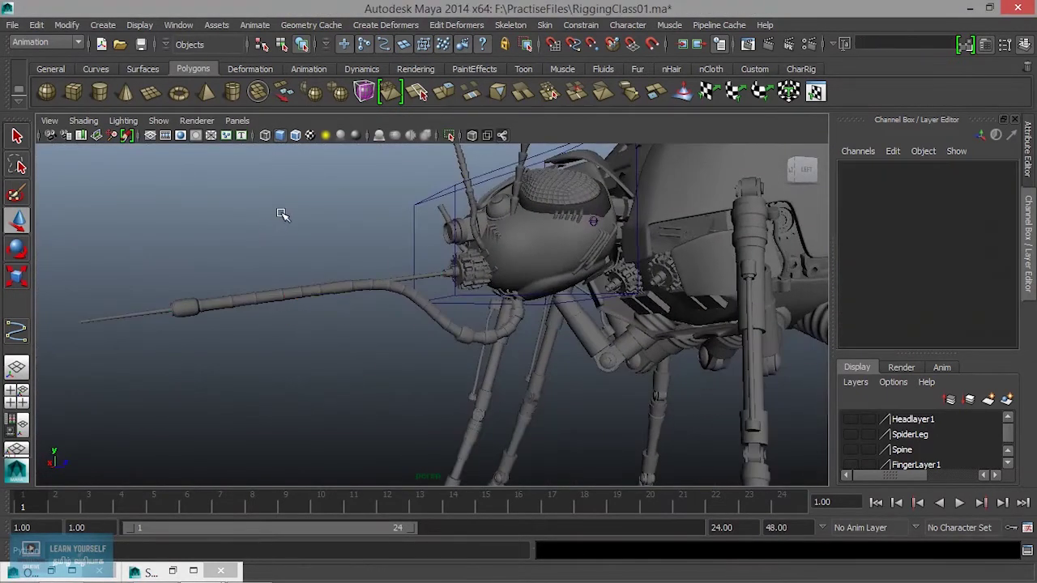
{"action": "left_click", "coordinate": [416, 235]}
{"action": "left_click_drag", "start_coordinate": [417, 254], "coordinate": [425, 291], "text": "alt"}
{"action": "key", "text": "e"}
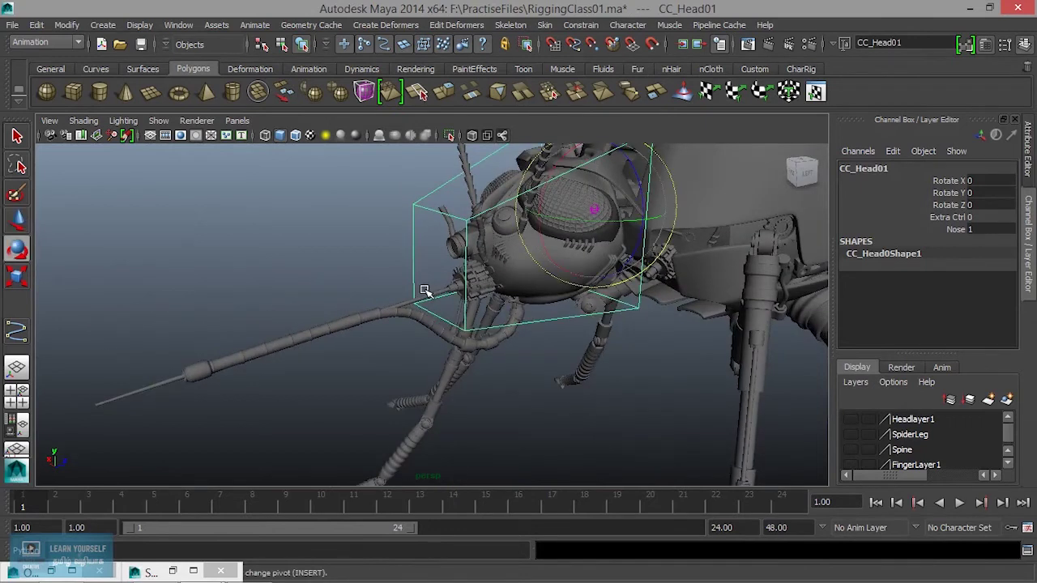
{"action": "left_click_drag", "start_coordinate": [591, 220], "coordinate": [621, 228], "text": "alt"}
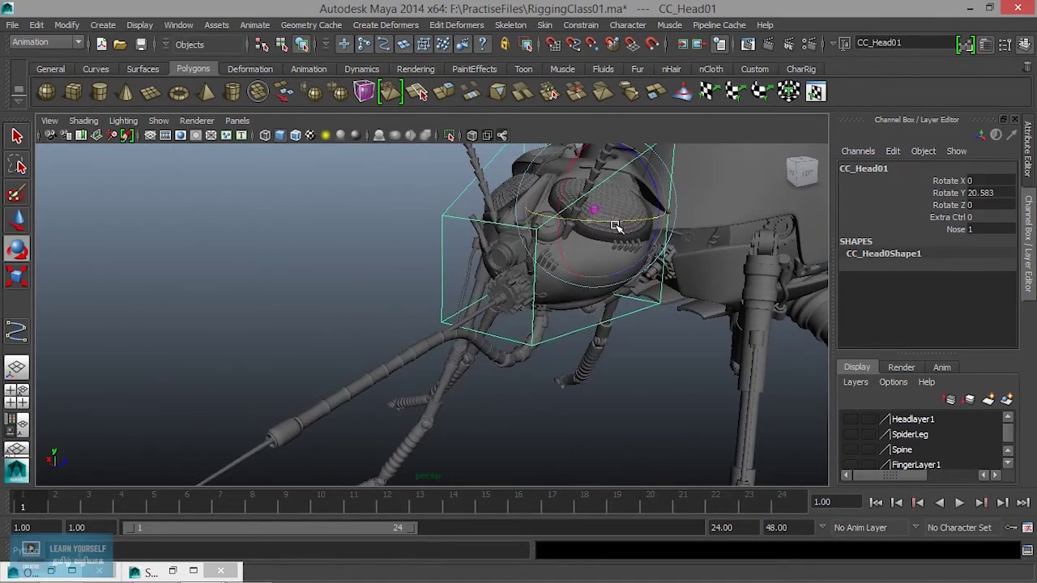
{"action": "left_click_drag", "start_coordinate": [516, 330], "coordinate": [445, 312], "text": "alt"}
Drag Nose between 0 and 1 to retract and extend the proboscis, ending extended at 1.
{"action": "left_click", "coordinate": [961, 229]}
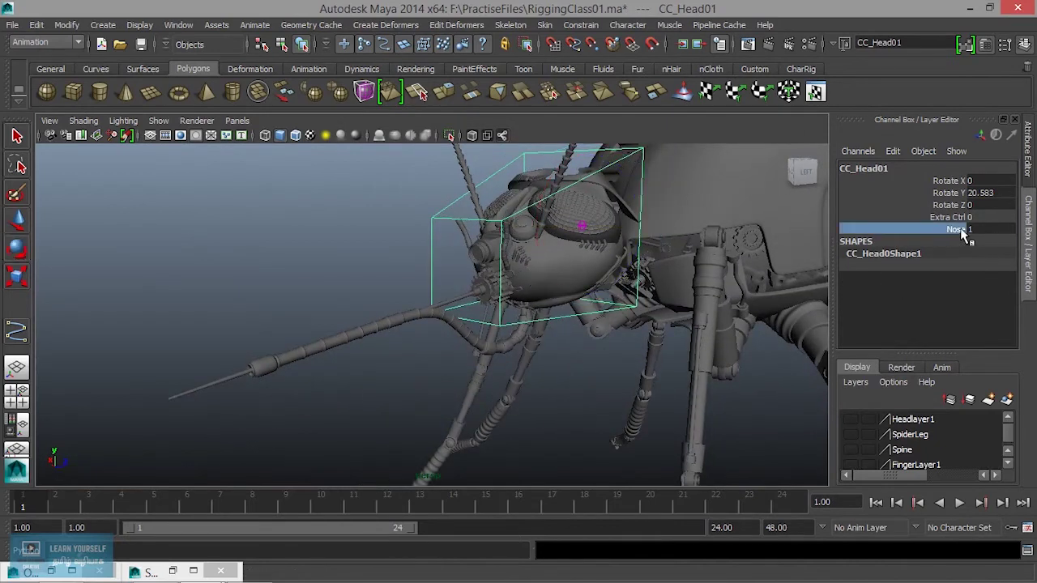
{"action": "middle_click_drag", "start_coordinate": [609, 296], "coordinate": [584, 297]}
{"action": "mouse_move", "coordinate": [397, 335]}
{"action": "left_mouse_down", "text": "alt"}
{"action": "mouse_move", "coordinate": [475, 359]}
{"action": "mouse_move", "coordinate": [488, 348]}
{"action": "mouse_move", "coordinate": [519, 358]}
{"action": "left_mouse_up", "text": "alt"}
{"action": "mouse_move", "coordinate": [405, 422]}
{"action": "middle_mouse_down"}
{"action": "mouse_move", "coordinate": [425, 421]}
{"action": "mouse_move", "coordinate": [363, 412]}
{"action": "middle_mouse_up"}
{"action": "mouse_move", "coordinate": [364, 413]}
{"action": "left_mouse_down", "text": "alt"}
{"action": "mouse_move", "coordinate": [470, 407]}
{"action": "mouse_move", "coordinate": [442, 419]}
{"action": "mouse_move", "coordinate": [448, 406]}
{"action": "left_mouse_up", "text": "alt"}
{"action": "mouse_move", "coordinate": [447, 405]}
{"action": "middle_mouse_down"}
{"action": "mouse_move", "coordinate": [479, 402]}
{"action": "mouse_move", "coordinate": [402, 403]}
{"action": "mouse_move", "coordinate": [515, 408]}
{"action": "mouse_move", "coordinate": [351, 407]}
{"action": "middle_mouse_up"}
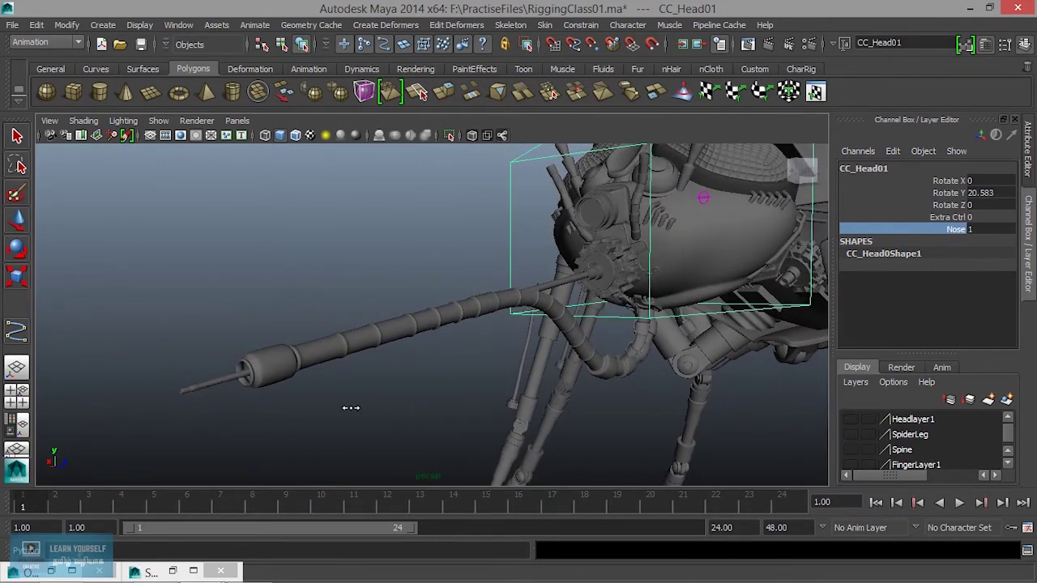
{"action": "mouse_move", "coordinate": [527, 312]}
{"action": "left_mouse_down", "text": "alt"}
{"action": "mouse_move", "coordinate": [530, 357]}
{"action": "mouse_move", "coordinate": [490, 362]}
{"action": "left_mouse_up", "text": "alt"}
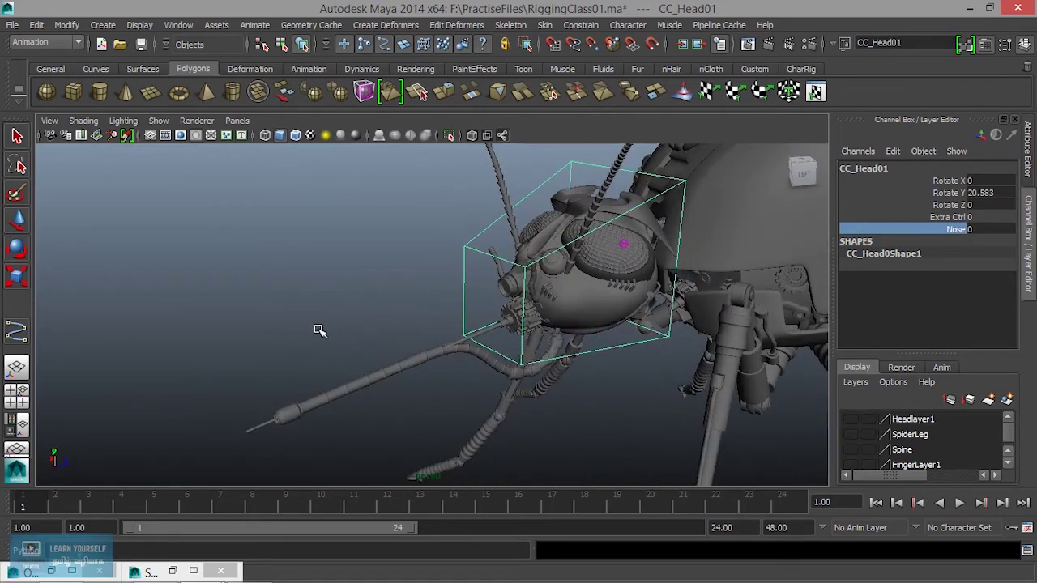
{"action": "left_click_drag", "start_coordinate": [316, 331], "coordinate": [308, 273], "text": "alt"}
{"action": "middle_click_drag", "start_coordinate": [348, 280], "coordinate": [373, 278]}
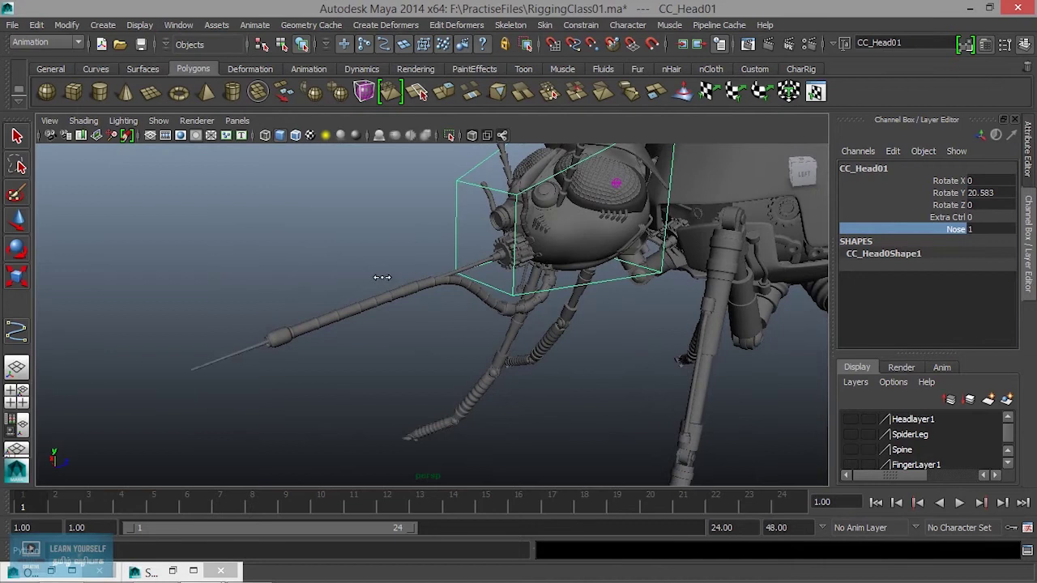
Select the gear at the base of the proboscis.
{"action": "left_click_drag", "start_coordinate": [523, 268], "coordinate": [585, 216], "text": "alt"}
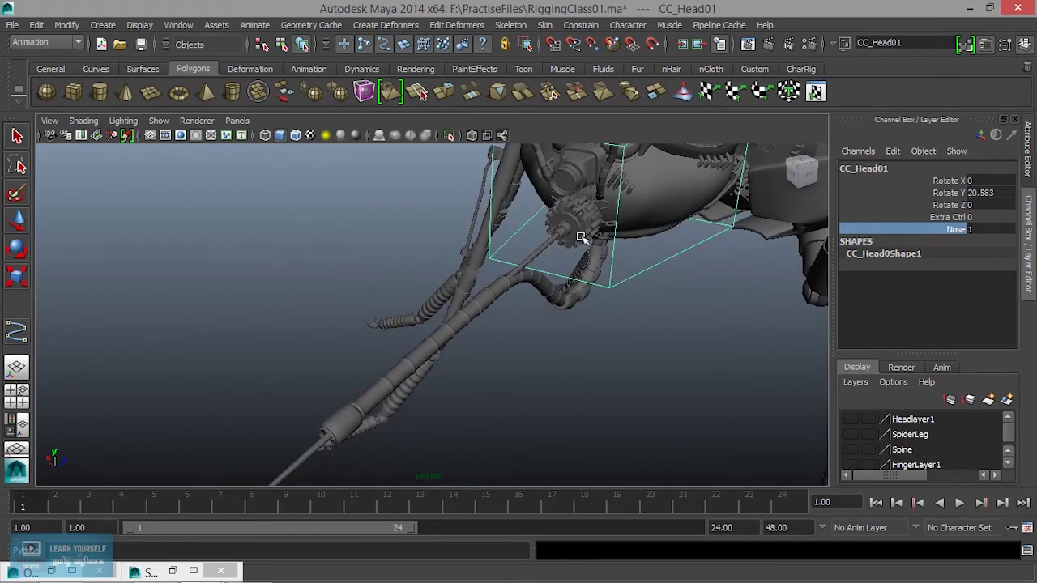
{"action": "left_click", "coordinate": [583, 214]}
{"action": "key", "text": "e"}
{"action": "key", "text": "q"}
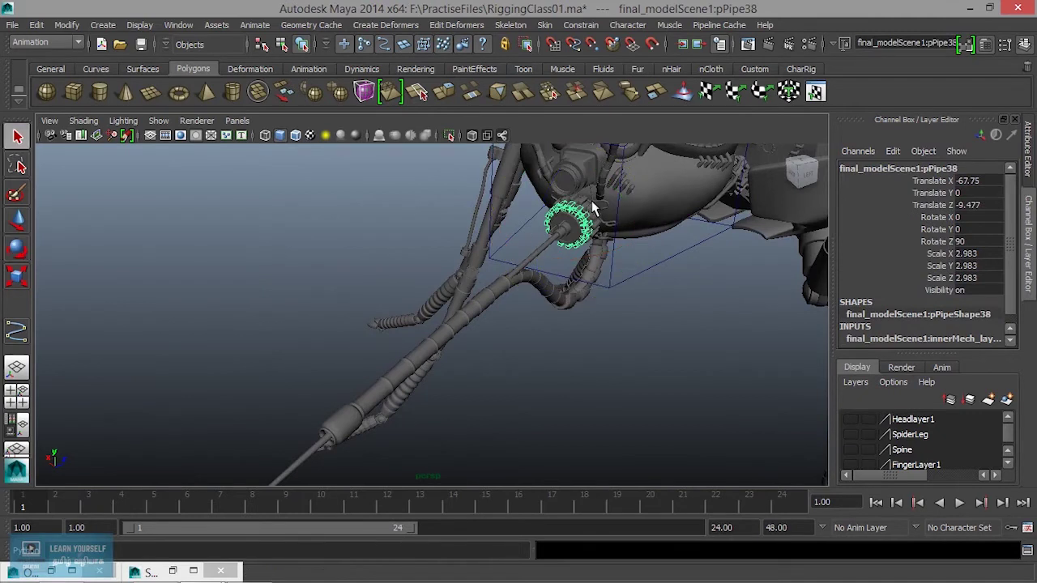
{"action": "left_click", "coordinate": [589, 209], "text": "shift"}
{"action": "left_click", "coordinate": [590, 239]}
{"action": "key", "text": "Up"}
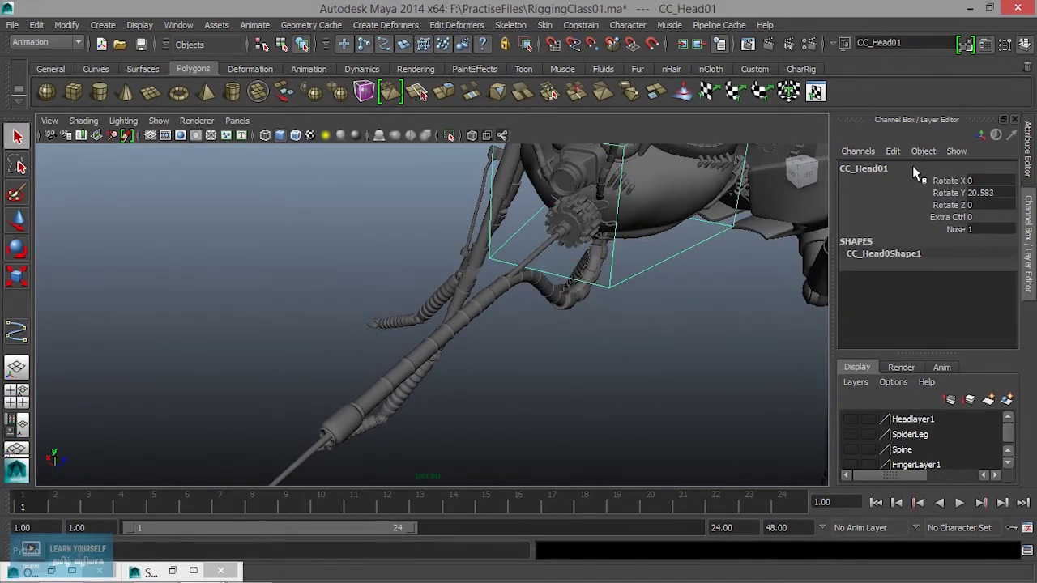
{"action": "left_click", "coordinate": [893, 151]}
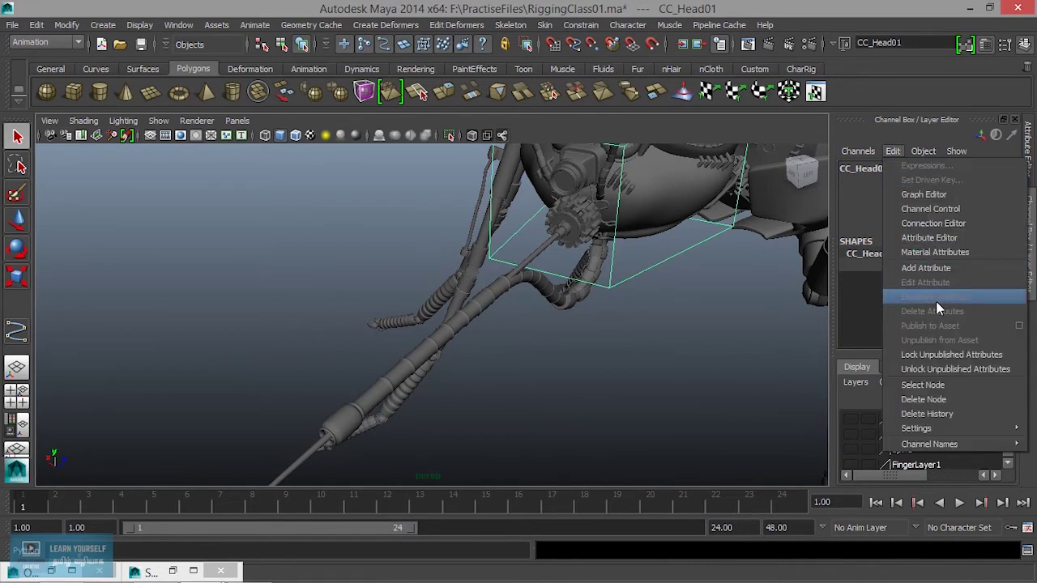
{"action": "left_click", "coordinate": [863, 205]}
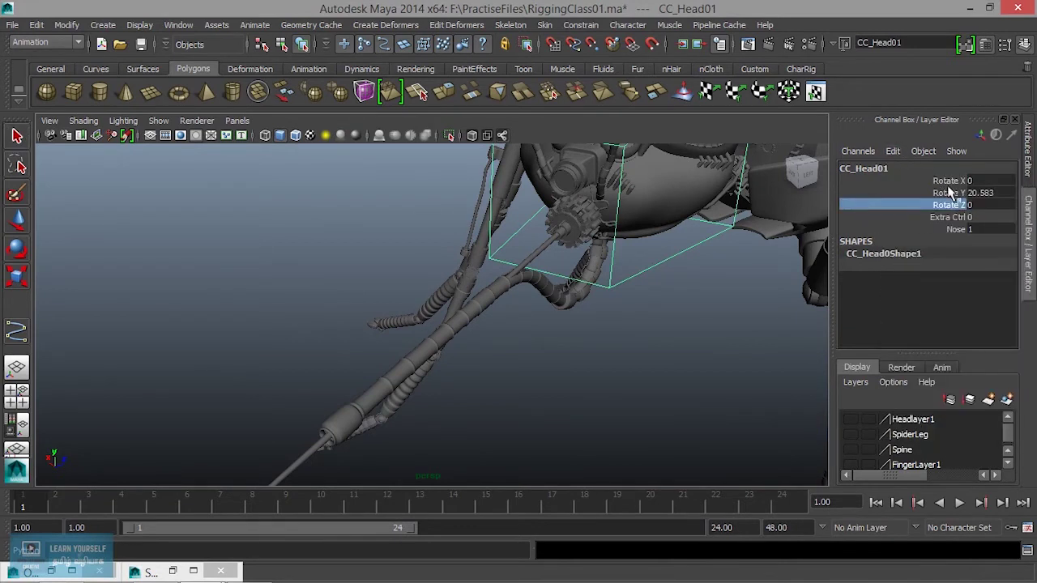
{"action": "left_click", "coordinate": [894, 152]}
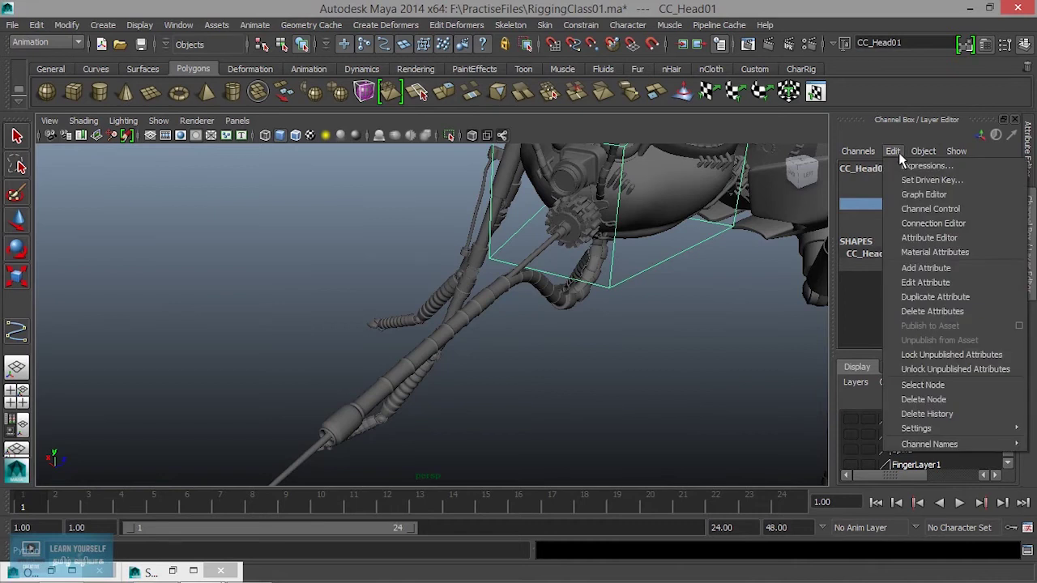
{"action": "left_click", "coordinate": [930, 290]}
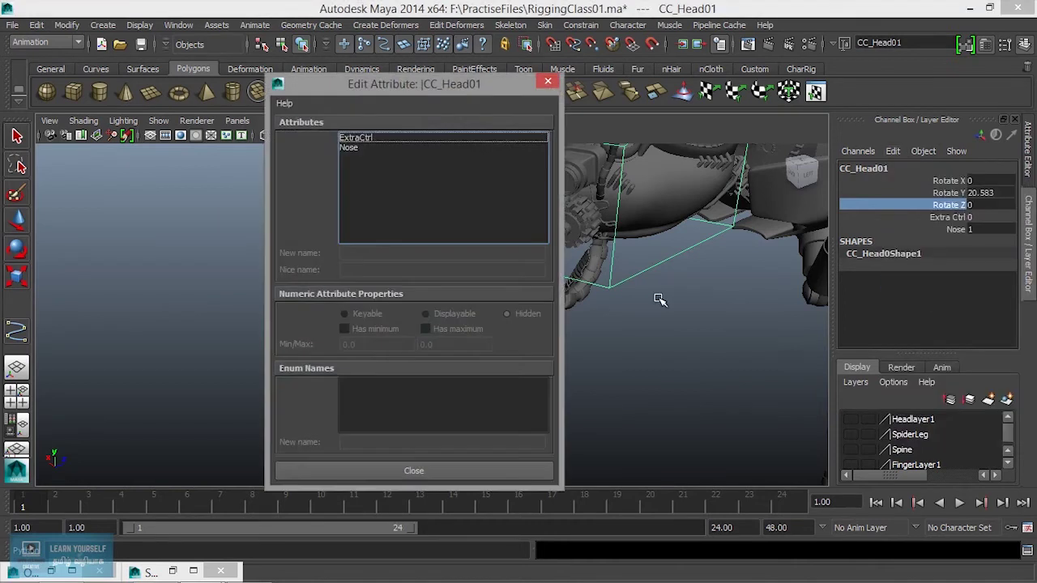
{"action": "left_click", "coordinate": [549, 82]}
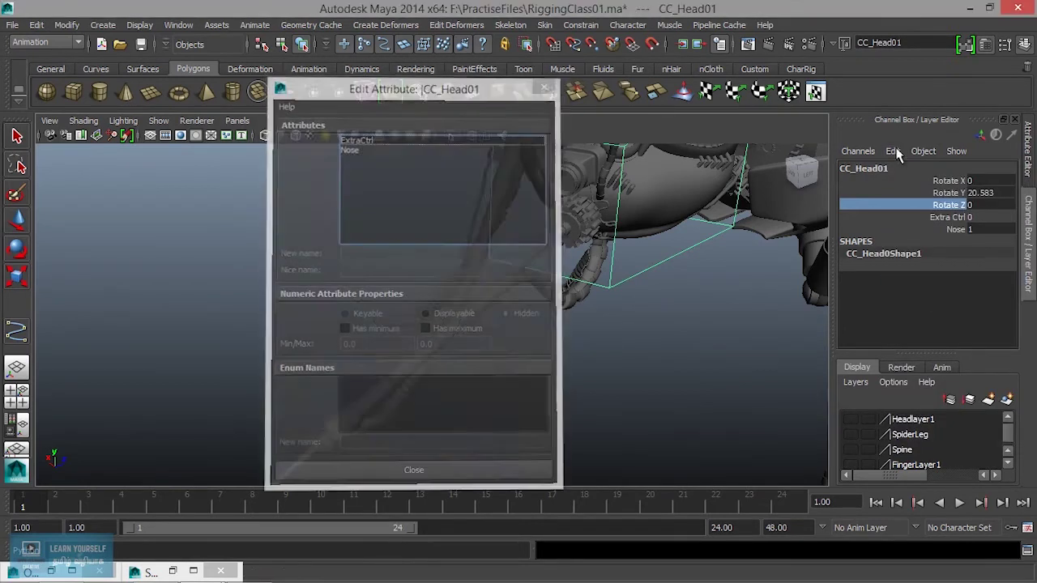
{"action": "left_click", "coordinate": [894, 151]}
{"action": "left_click", "coordinate": [926, 268]}
{"action": "type", "text": "RotateBall"}
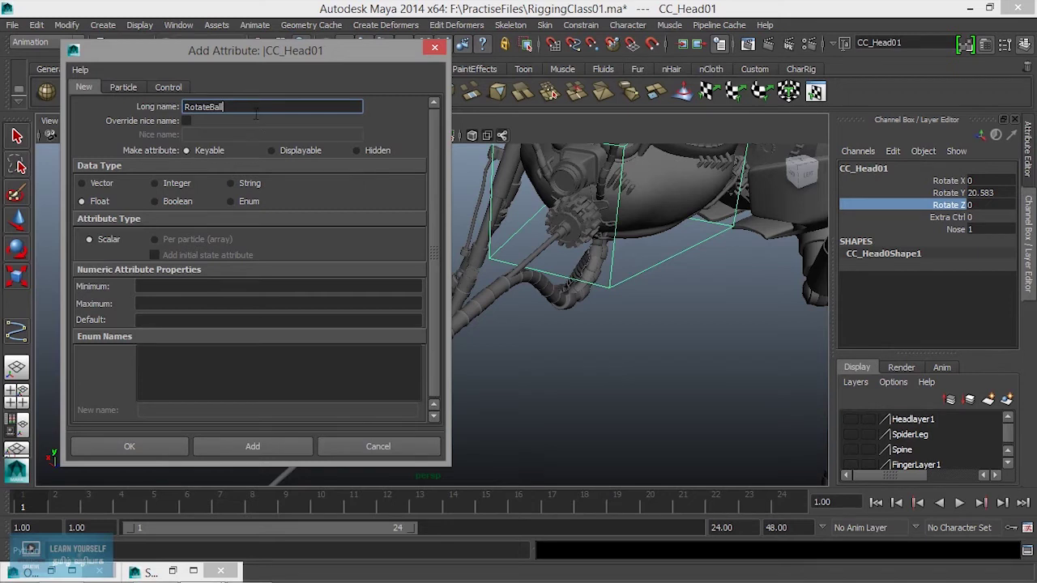
Give RotateBall minimum 0, maximum 1 and default 0, and add it to CC_Head01.
{"action": "left_click", "coordinate": [170, 286]}
{"action": "type", "text": "0"}
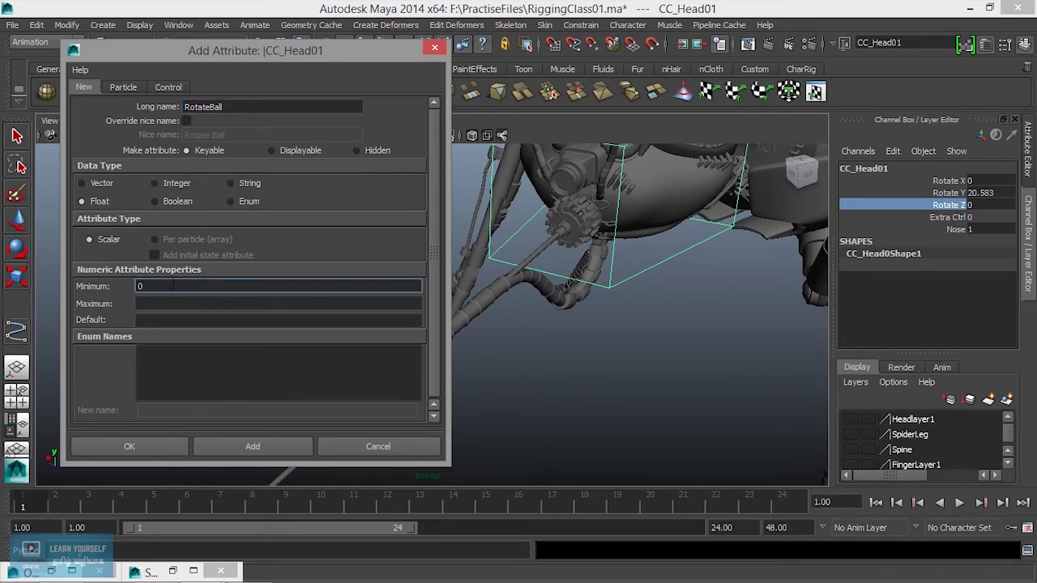
{"action": "left_click", "coordinate": [167, 304]}
{"action": "type", "text": "1"}
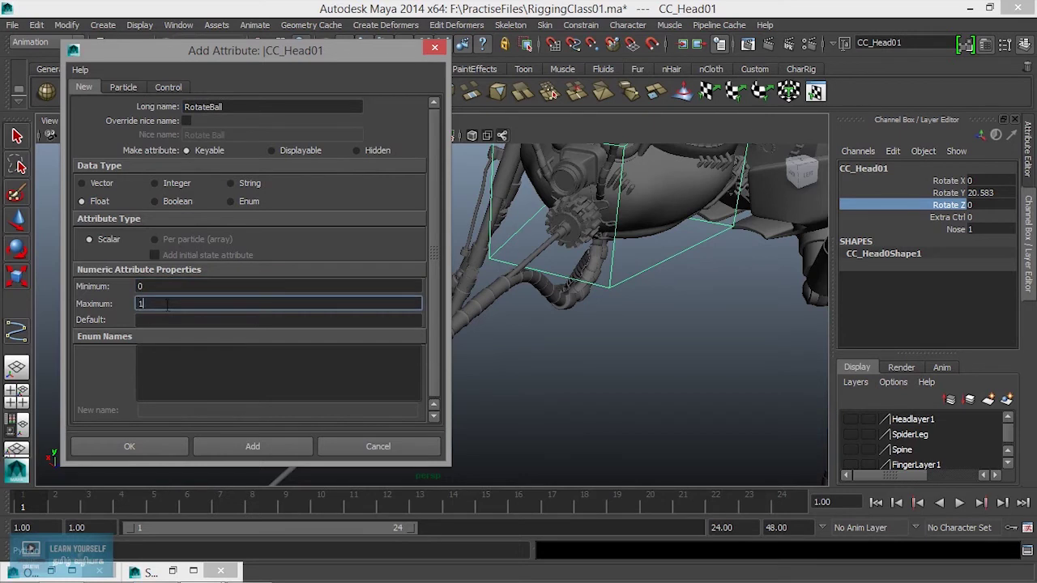
{"action": "left_click", "coordinate": [167, 321]}
{"action": "type", "text": "0"}
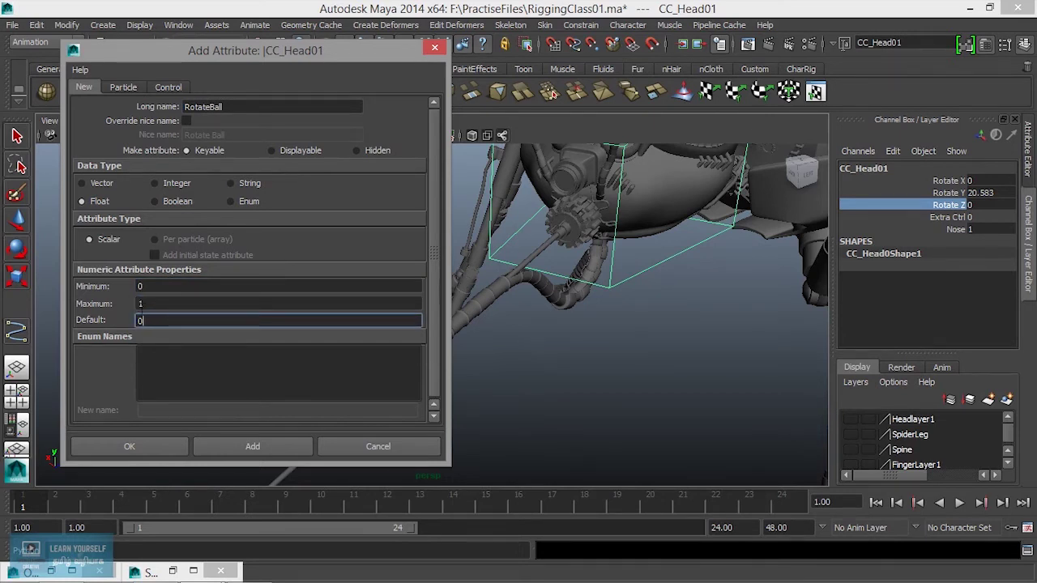
{"action": "left_click", "coordinate": [253, 450]}
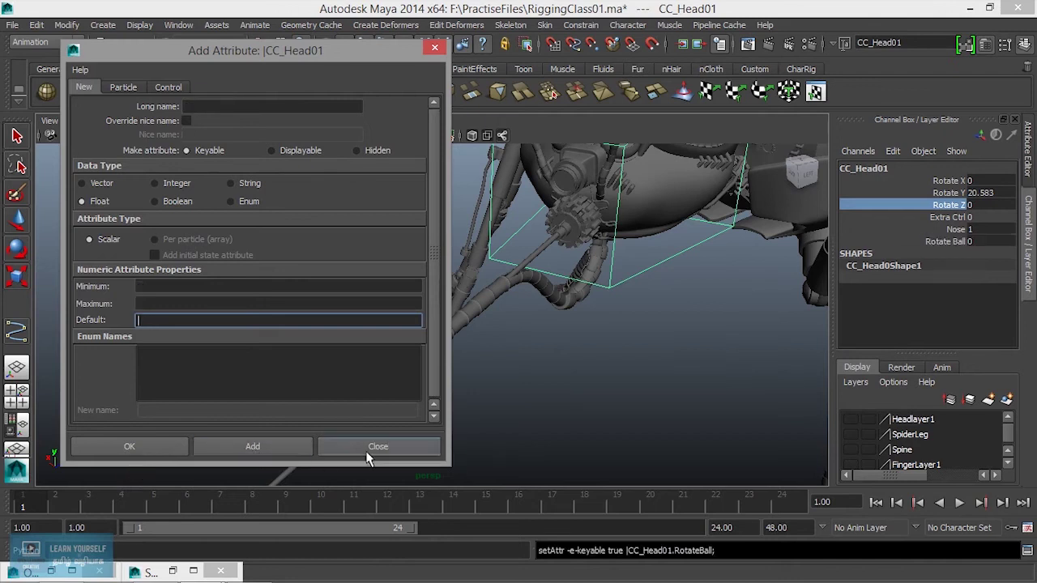
{"action": "left_click", "coordinate": [368, 447]}
Select the gear pPipe37 and orbit in closer around it.
{"action": "mouse_move", "coordinate": [560, 313]}
{"action": "left_mouse_down", "text": "alt"}
{"action": "mouse_move", "coordinate": [539, 314]}
{"action": "mouse_move", "coordinate": [689, 320]}
{"action": "mouse_move", "coordinate": [572, 389]}
{"action": "mouse_move", "coordinate": [562, 297]}
{"action": "left_mouse_up", "text": "alt"}
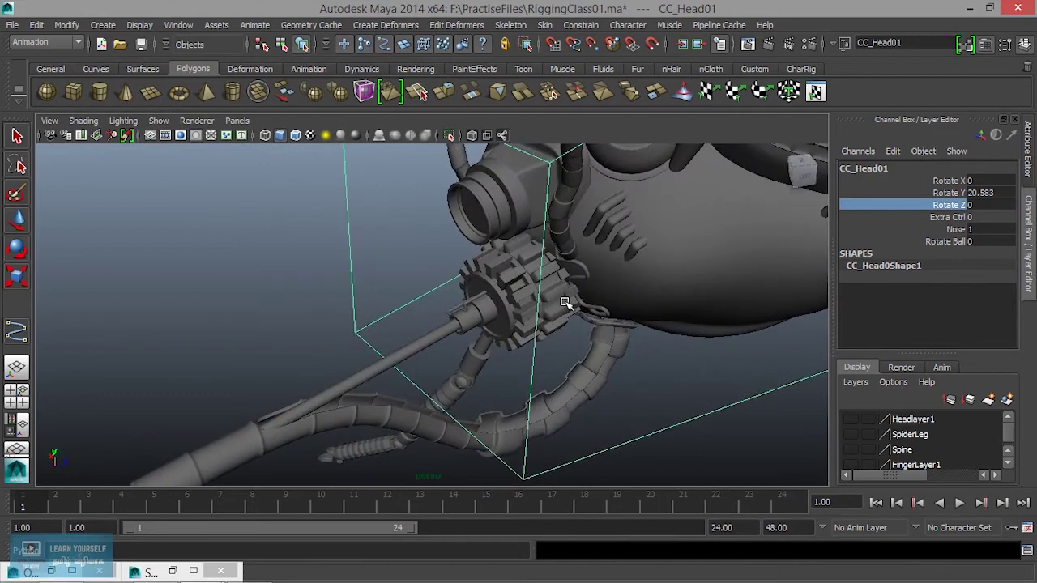
{"action": "left_click", "coordinate": [566, 341]}
{"action": "mouse_move", "coordinate": [565, 341]}
{"action": "left_mouse_down", "text": "alt"}
{"action": "mouse_move", "coordinate": [607, 366]}
{"action": "mouse_move", "coordinate": [498, 400]}
{"action": "left_mouse_up", "text": "alt"}
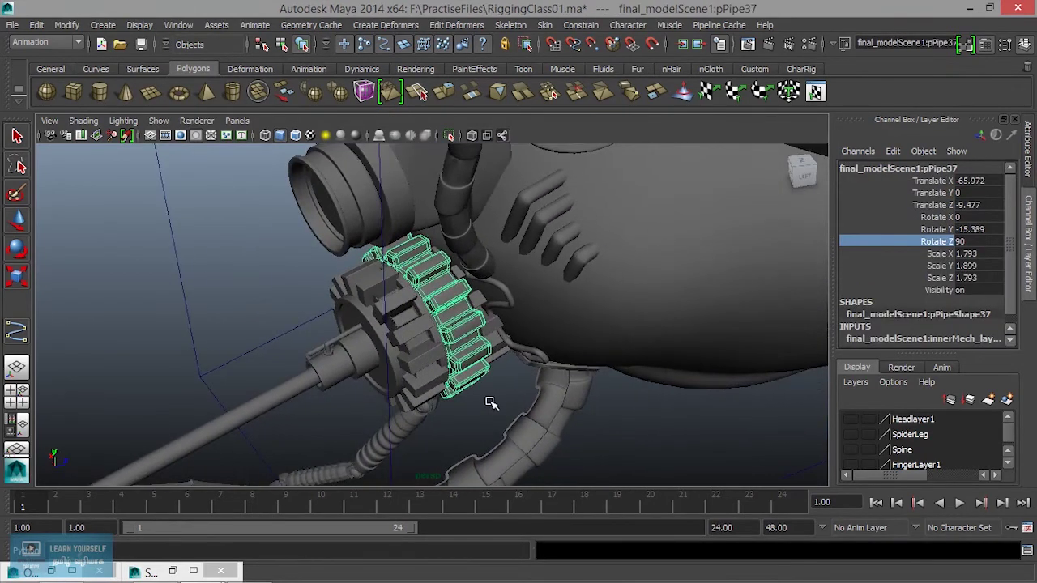
Load pPipe37 as driven in Set Driven Key and reset CC_Head01's Nose to 0.
{"action": "left_click", "coordinate": [172, 572]}
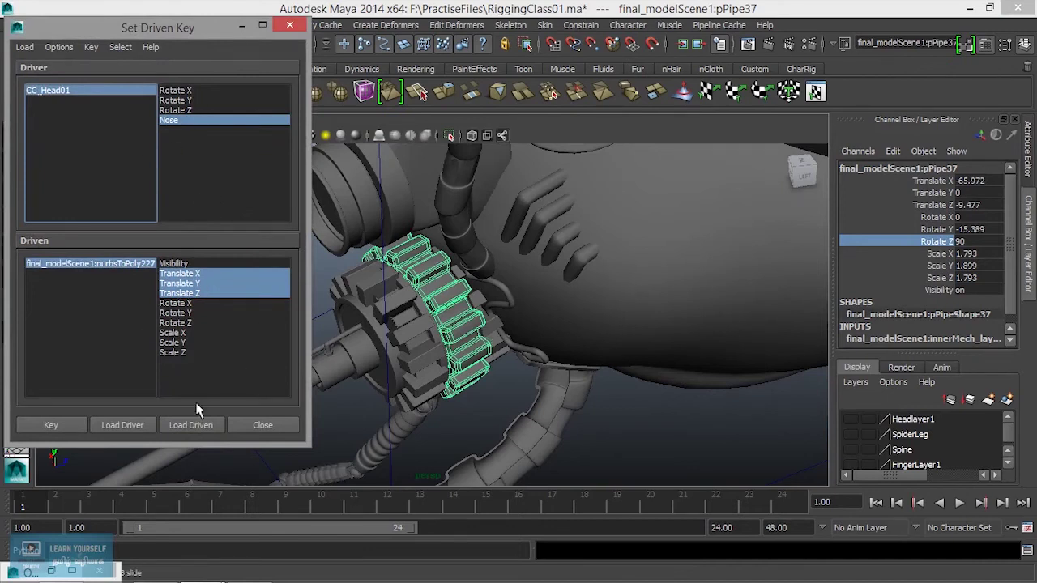
{"action": "left_click", "coordinate": [189, 425]}
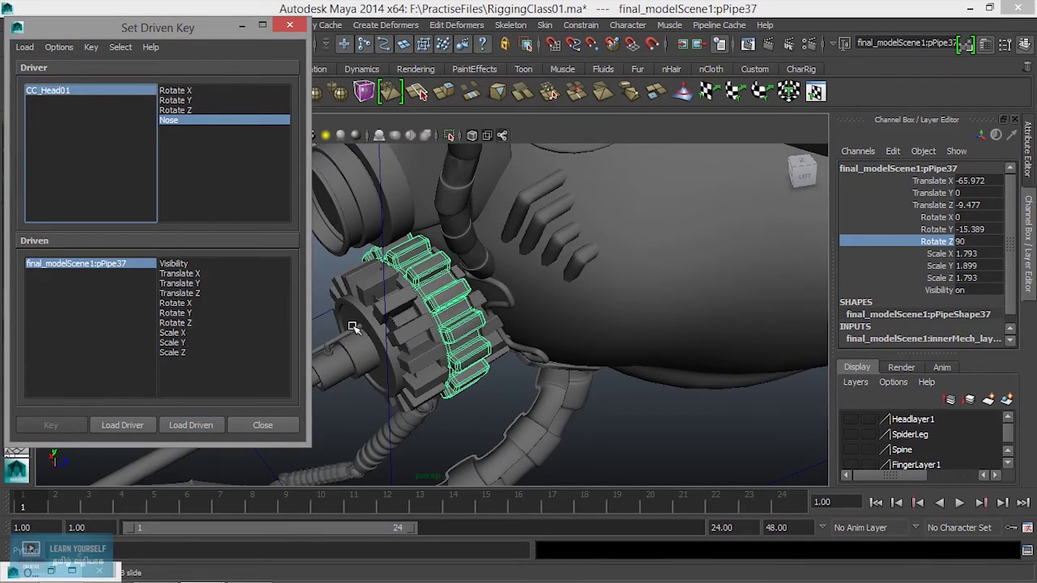
{"action": "left_click", "coordinate": [181, 122]}
{"action": "left_click", "coordinate": [96, 90]}
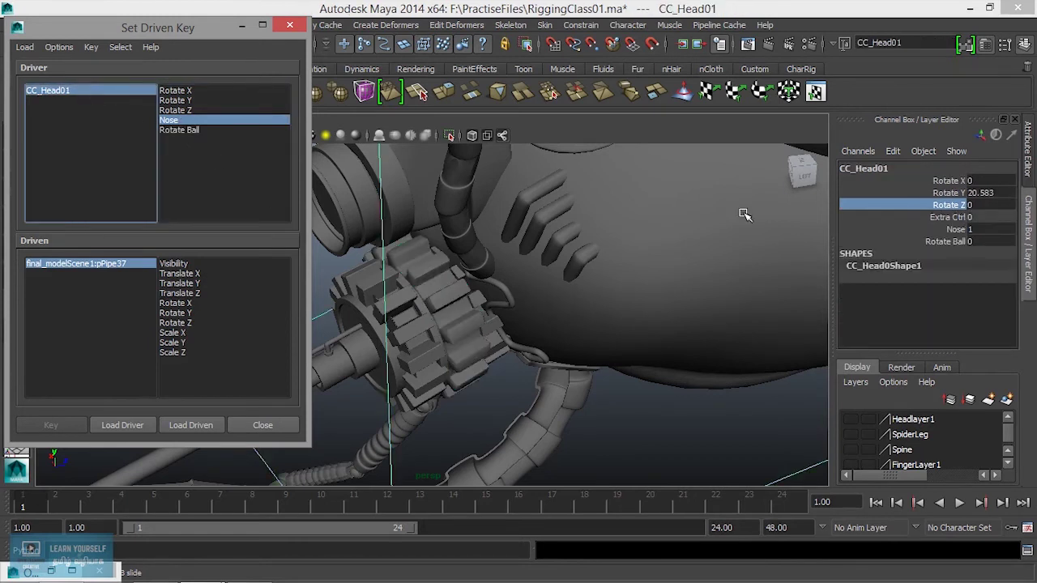
{"action": "left_click", "coordinate": [983, 231]}
{"action": "type", "text": "0"}
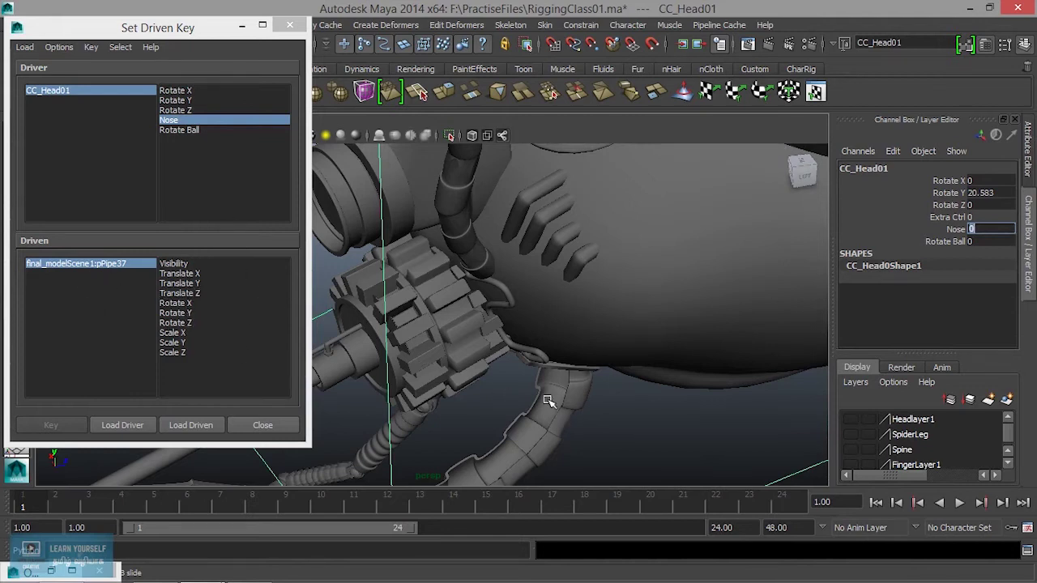
Reselect pPipe37 and choose its Rotate X/Y/Z channels as the driven attributes.
{"action": "left_click", "coordinate": [470, 346]}
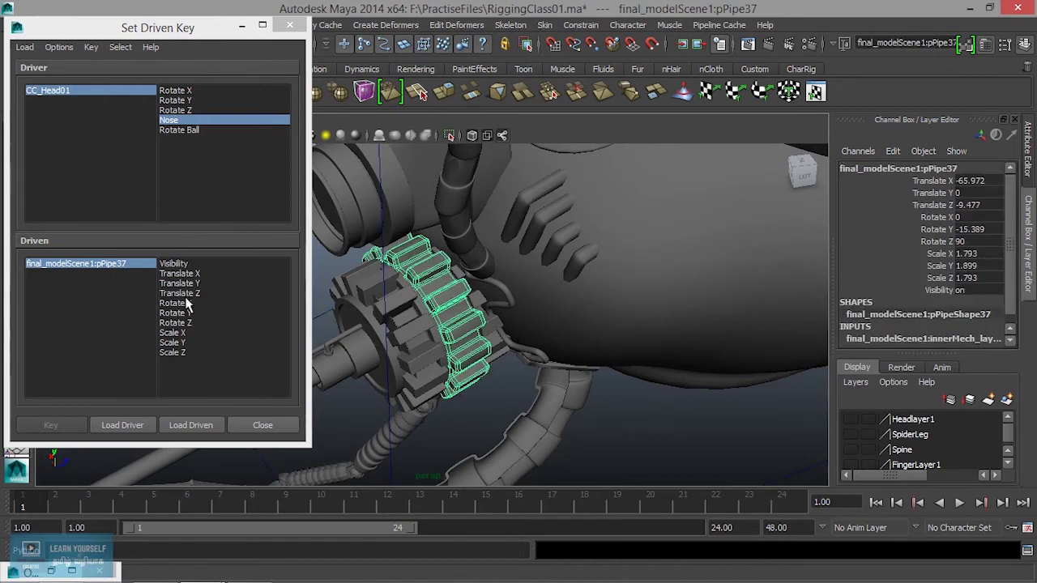
{"action": "left_click_drag", "start_coordinate": [186, 303], "coordinate": [188, 324]}
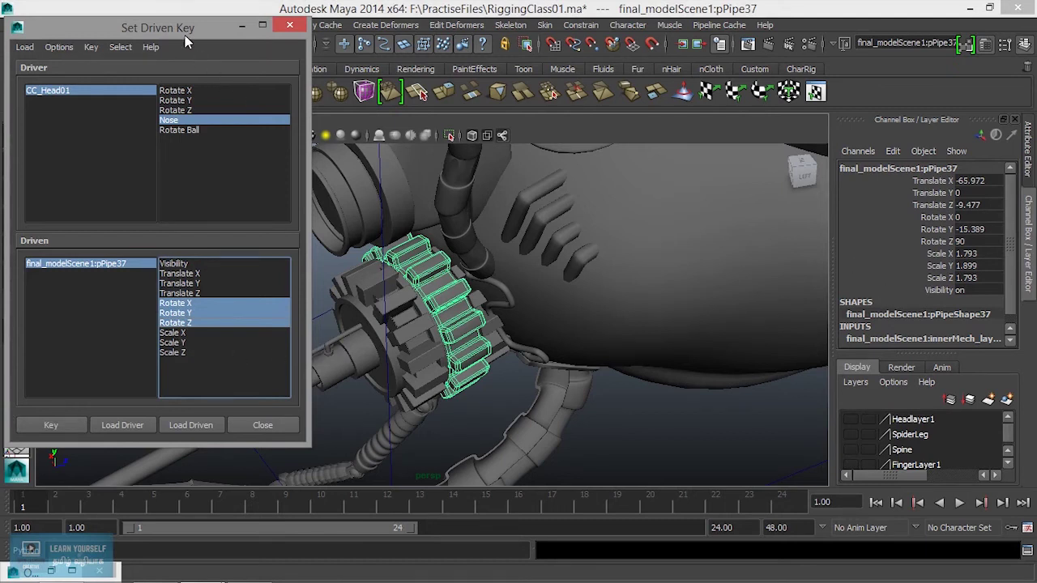
{"action": "left_click_drag", "start_coordinate": [185, 37], "coordinate": [183, 89]}
{"action": "left_click", "coordinate": [66, 25]}
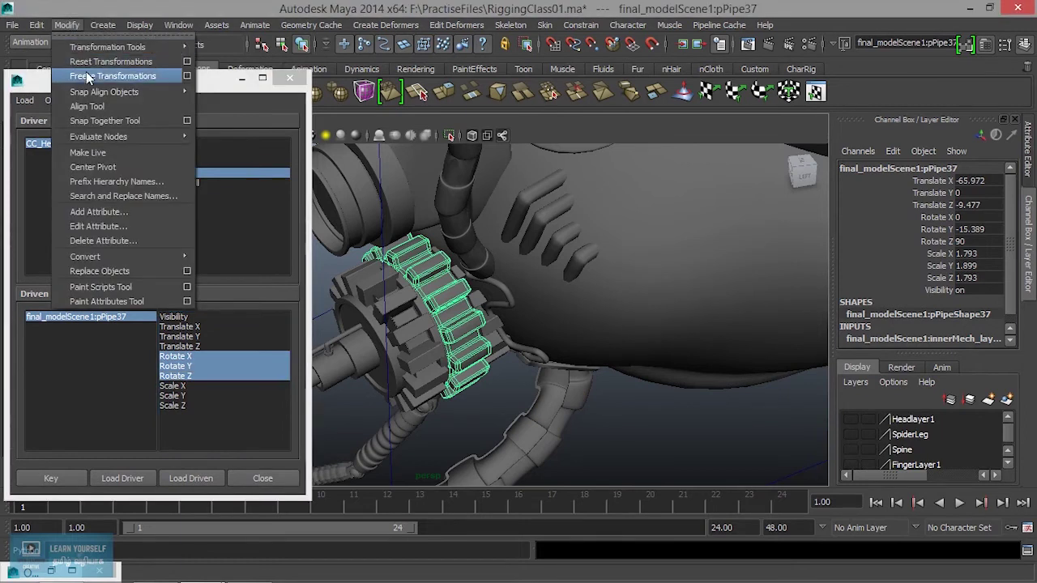
Freeze the gear's transformations and key its rotation at Rotate Ball 0.
{"action": "left_click", "coordinate": [86, 73]}
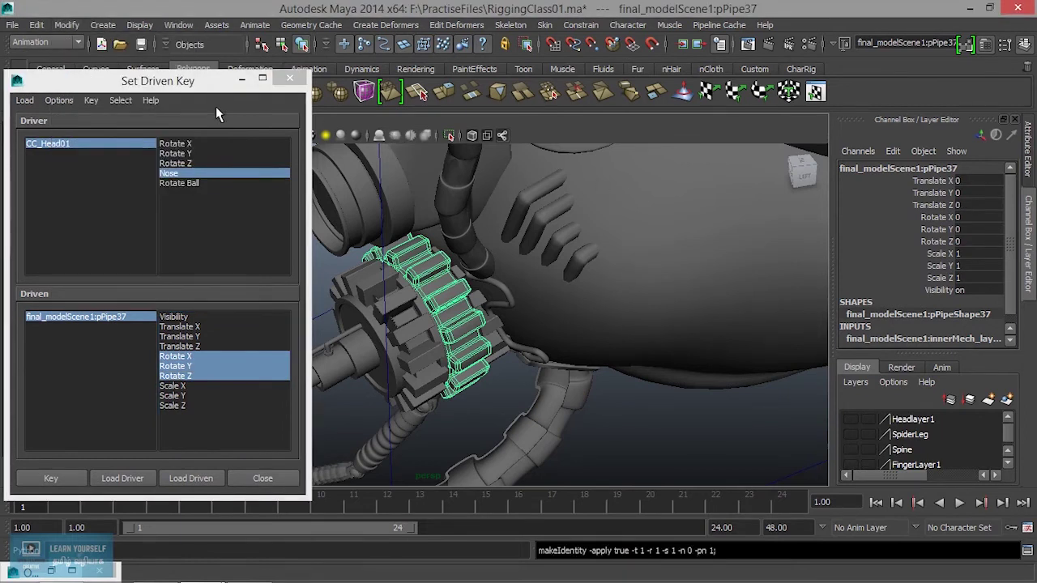
{"action": "left_click_drag", "start_coordinate": [200, 87], "coordinate": [203, 67]}
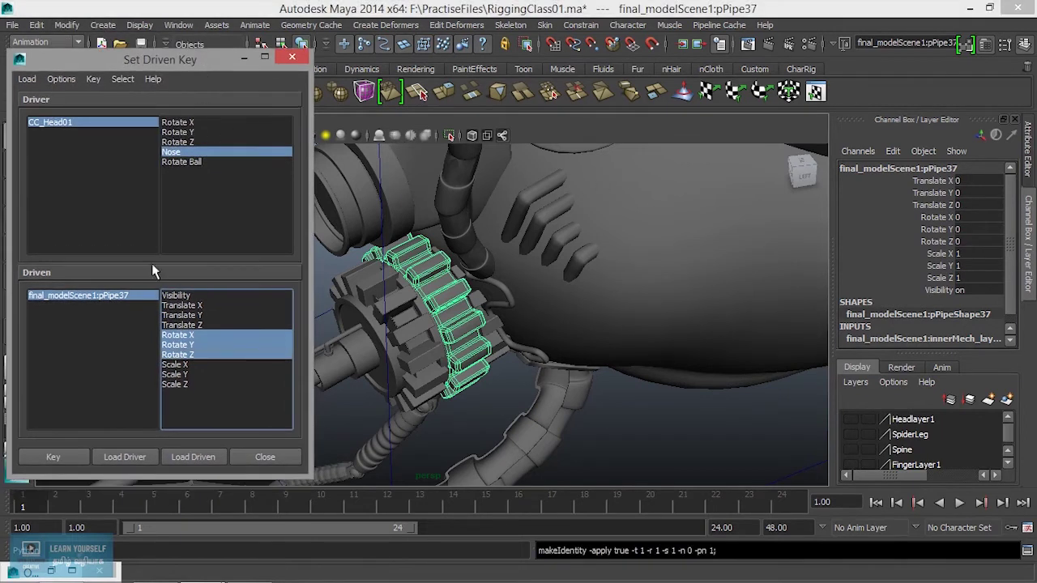
{"action": "left_click", "coordinate": [194, 162]}
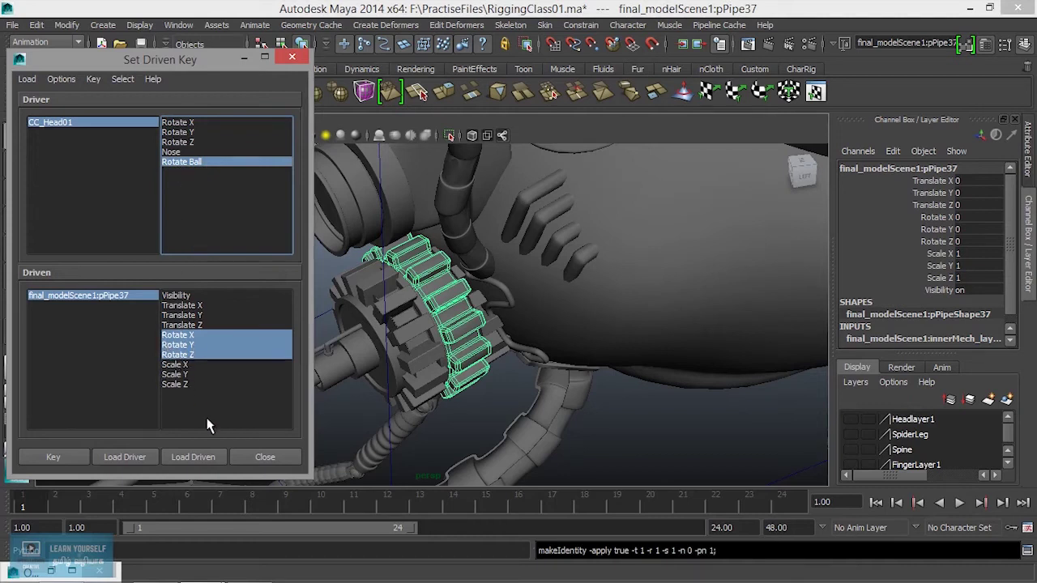
{"action": "left_click", "coordinate": [52, 457]}
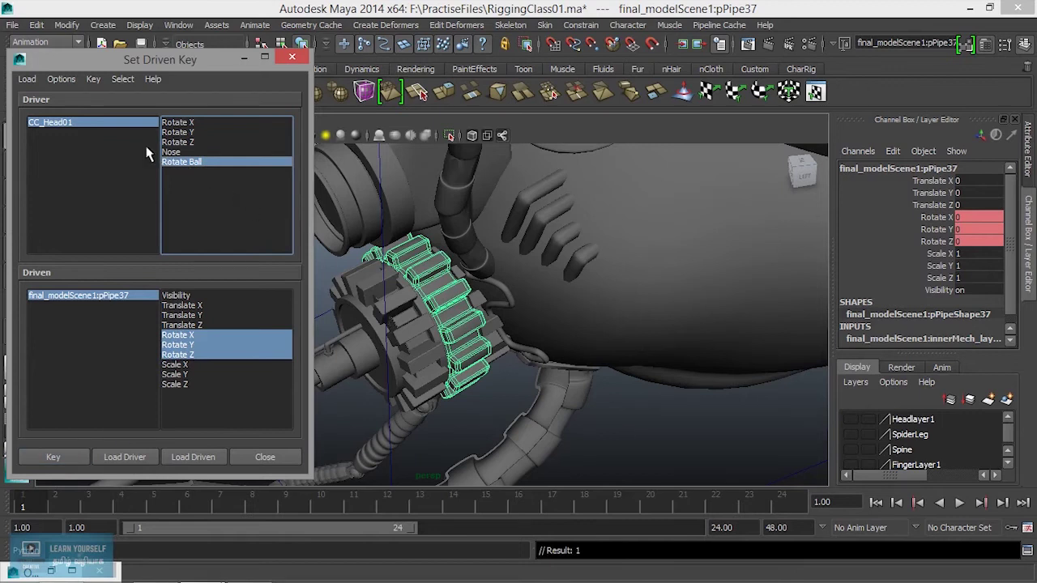
Set Rotate Ball to 1, spin the gear to Rotate X 103.351, and key it.
{"action": "left_click", "coordinate": [73, 123]}
{"action": "left_click", "coordinate": [180, 162]}
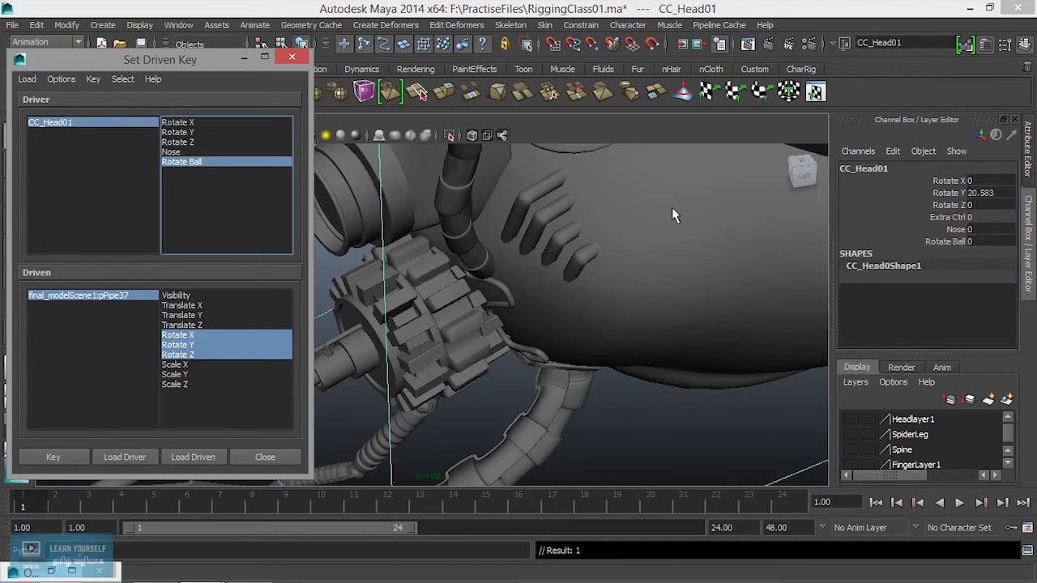
{"action": "left_click", "coordinate": [989, 241]}
{"action": "type", "text": "1"}
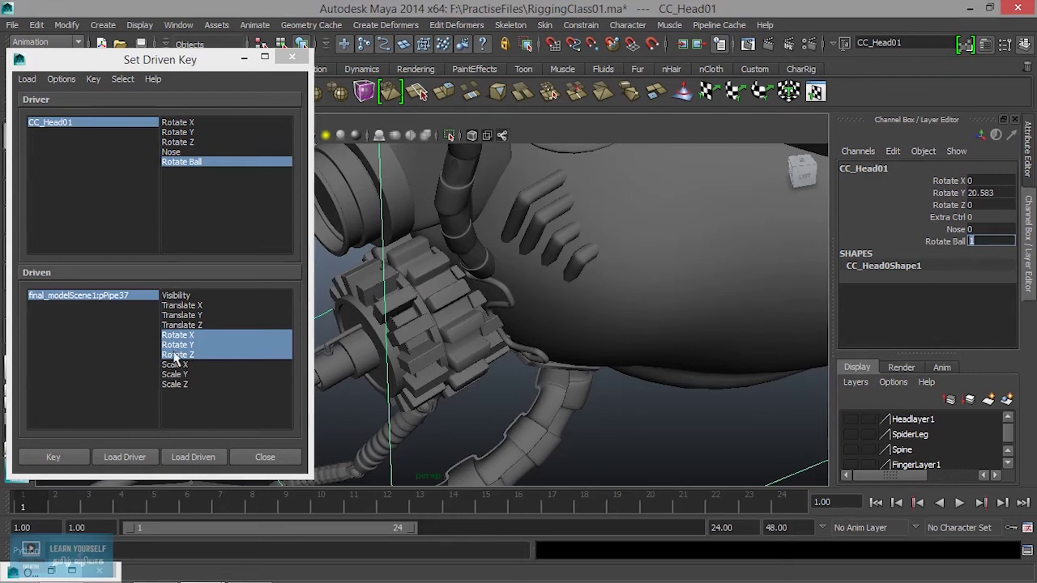
{"action": "left_click", "coordinate": [465, 316]}
{"action": "key", "text": "e"}
{"action": "left_click_drag", "start_coordinate": [443, 294], "coordinate": [467, 372]}
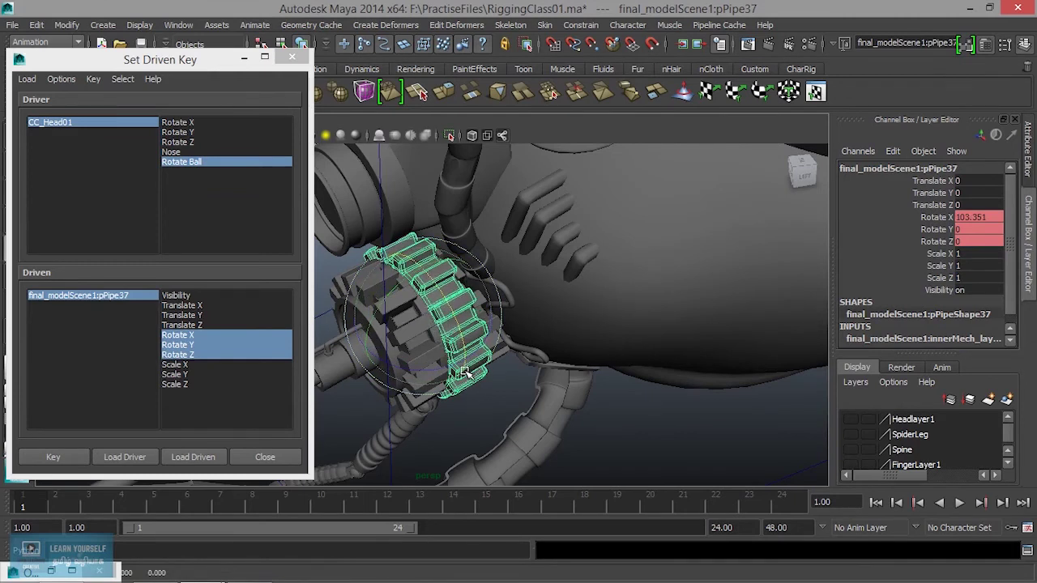
{"action": "left_click", "coordinate": [60, 459]}
{"action": "left_click", "coordinate": [291, 60]}
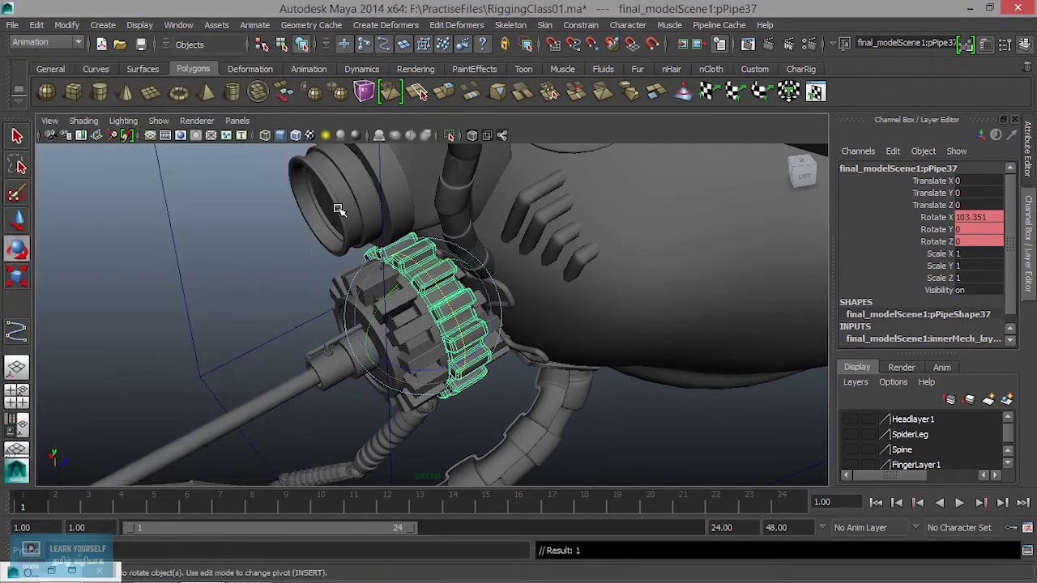
Select CC_Head01 and raise Nose to 1 to extend the proboscis.
{"action": "left_click", "coordinate": [170, 331]}
{"action": "mouse_move", "coordinate": [233, 350]}
{"action": "left_mouse_down", "text": "alt"}
{"action": "mouse_move", "coordinate": [393, 347]}
{"action": "mouse_move", "coordinate": [365, 329]}
{"action": "mouse_move", "coordinate": [250, 315]}
{"action": "mouse_move", "coordinate": [326, 290]}
{"action": "mouse_move", "coordinate": [354, 298]}
{"action": "mouse_move", "coordinate": [364, 319]}
{"action": "left_mouse_up", "text": "alt"}
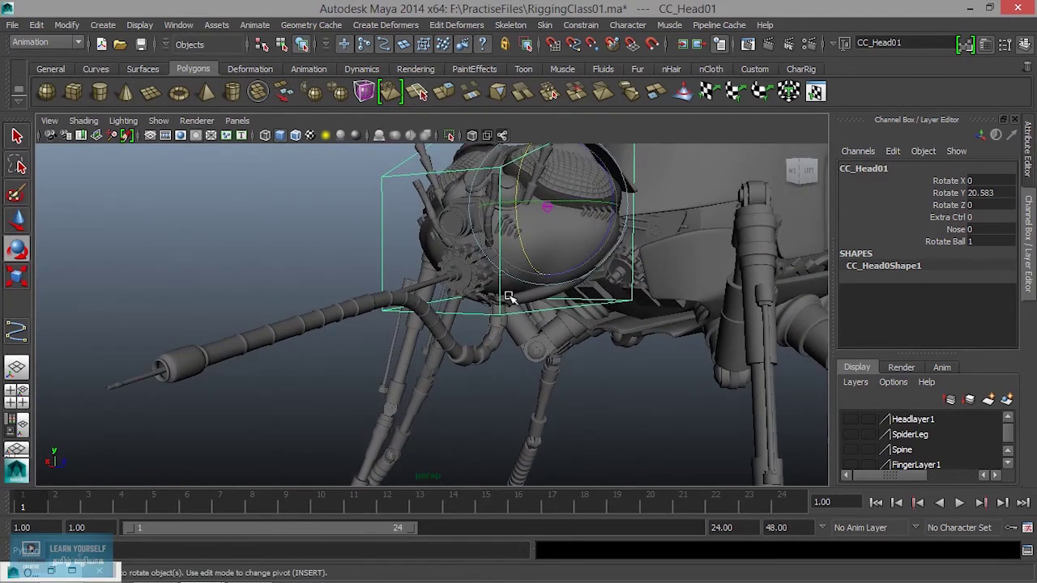
{"action": "left_click", "coordinate": [936, 233]}
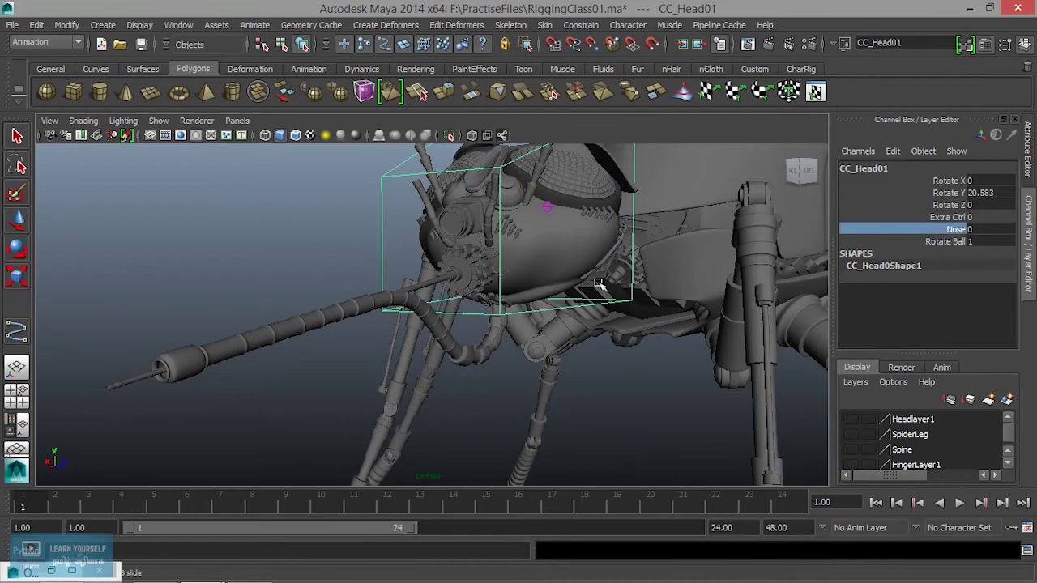
{"action": "middle_click_drag", "start_coordinate": [497, 290], "coordinate": [533, 286]}
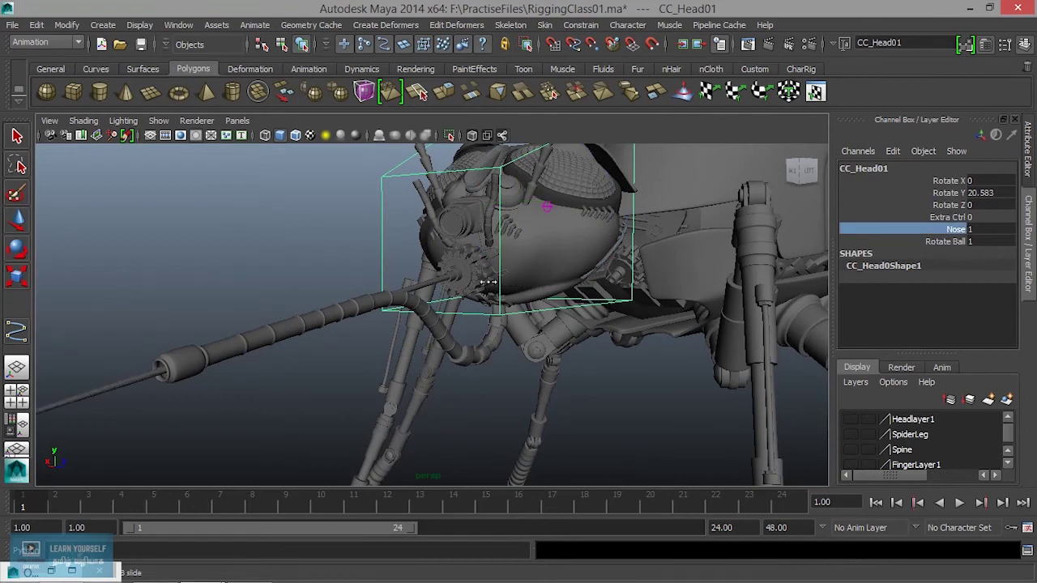
Drag Rotate Ball back and forth to spin the gear, then return it to 0.
{"action": "left_click", "coordinate": [954, 242]}
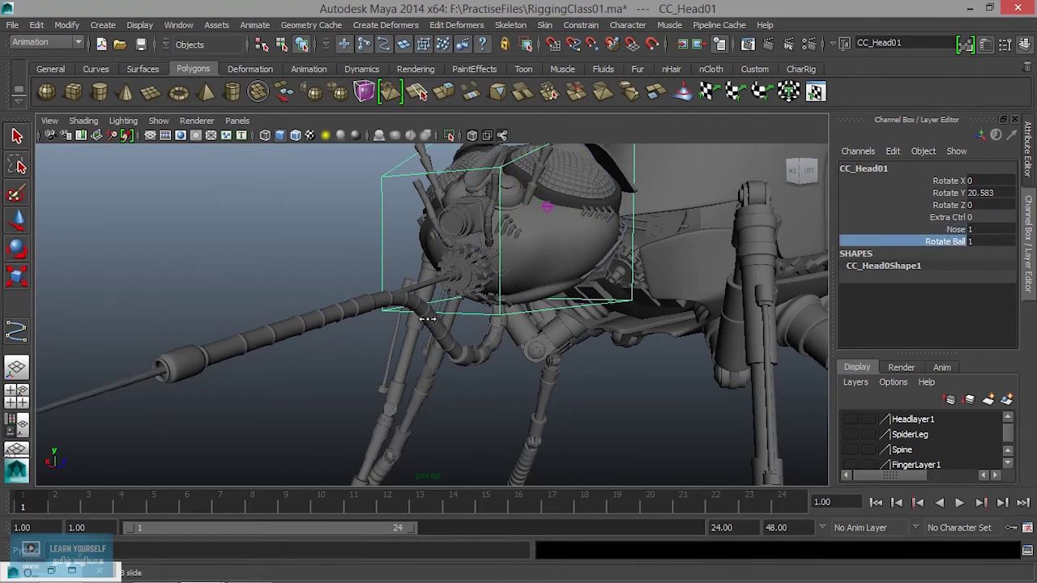
{"action": "mouse_move", "coordinate": [468, 315]}
{"action": "middle_mouse_down"}
{"action": "mouse_move", "coordinate": [370, 310]}
{"action": "mouse_move", "coordinate": [544, 313]}
{"action": "middle_mouse_up"}
{"action": "mouse_move", "coordinate": [364, 312]}
{"action": "middle_mouse_down"}
{"action": "mouse_move", "coordinate": [481, 328]}
{"action": "mouse_move", "coordinate": [621, 327]}
{"action": "middle_mouse_up"}
{"action": "mouse_move", "coordinate": [467, 276]}
{"action": "left_mouse_down", "text": "alt"}
{"action": "mouse_move", "coordinate": [503, 322]}
{"action": "mouse_move", "coordinate": [541, 317]}
{"action": "left_mouse_up", "text": "alt"}
{"action": "middle_click_drag", "start_coordinate": [581, 315], "coordinate": [420, 304]}
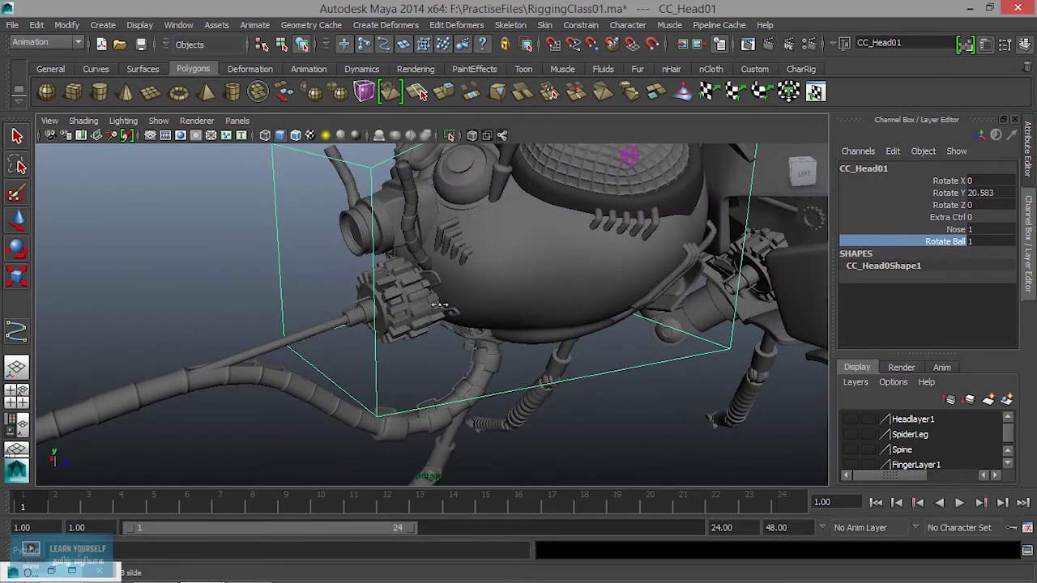
{"action": "left_click", "coordinate": [893, 151]}
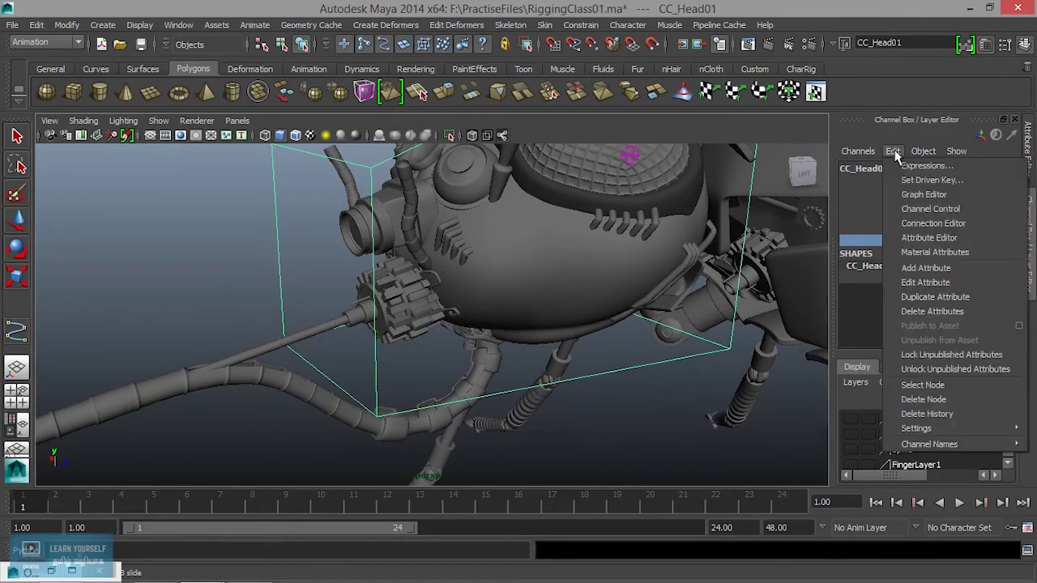
Raise RotateBall's maximum to 90 in the Edit Attribute window.
{"action": "left_click", "coordinate": [932, 281]}
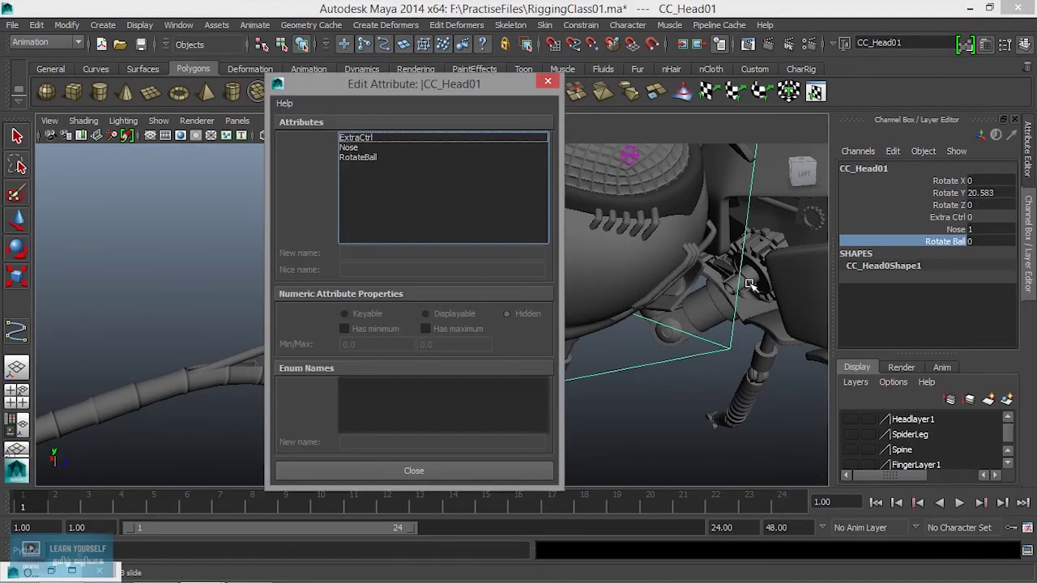
{"action": "left_click", "coordinate": [353, 158]}
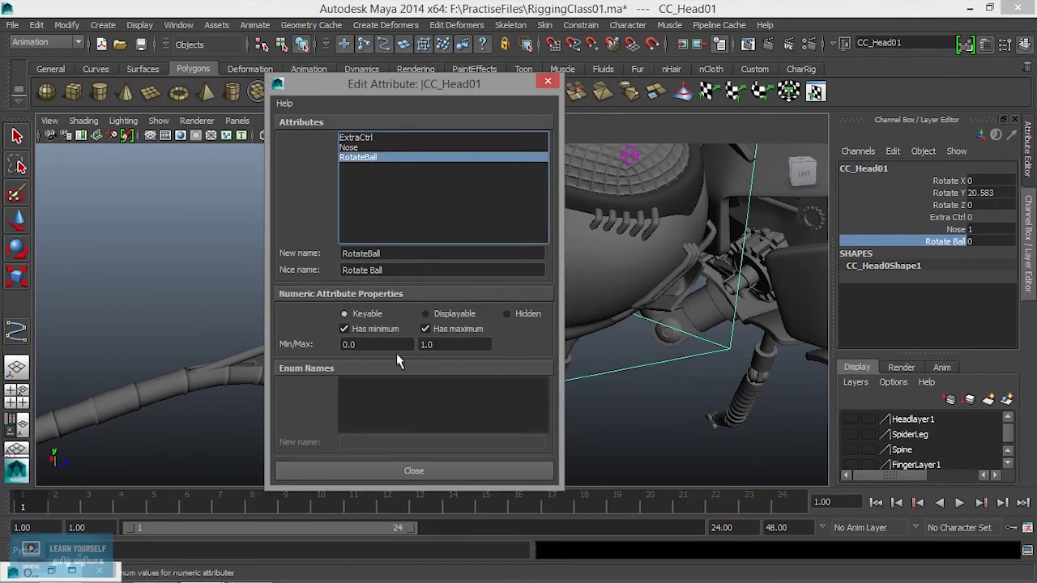
{"action": "key", "text": "Tab"}
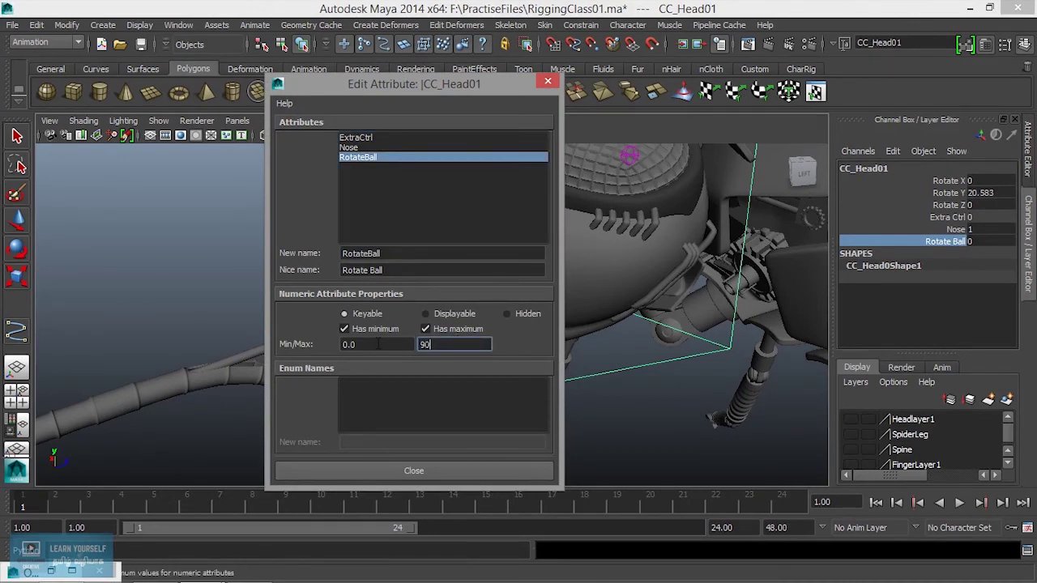
{"action": "left_click", "coordinate": [383, 469]}
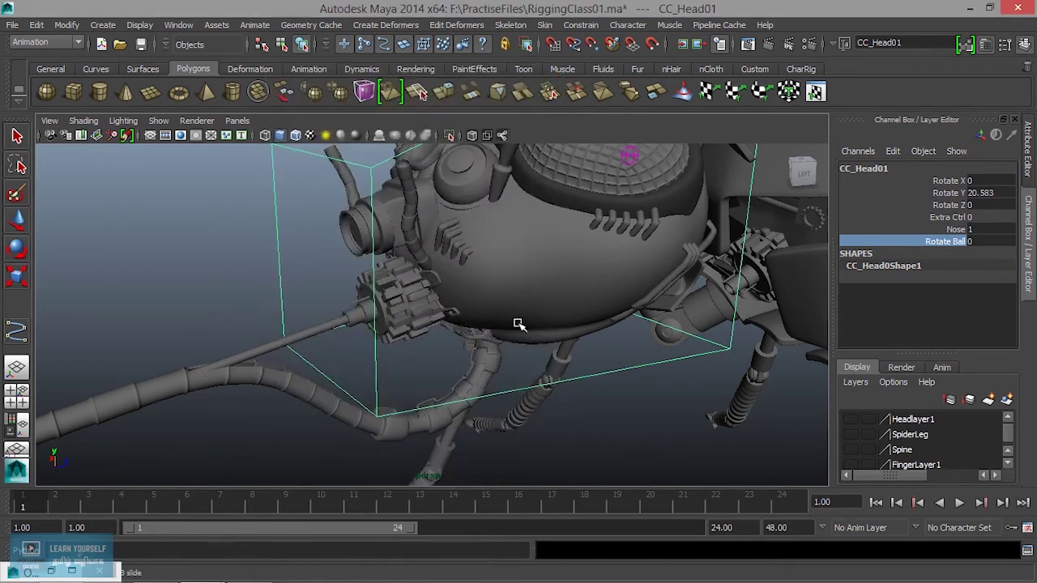
Test the wider gear spin, then set Nose and Rotate Ball both to 0.
{"action": "middle_click_drag", "start_coordinate": [320, 350], "coordinate": [428, 331]}
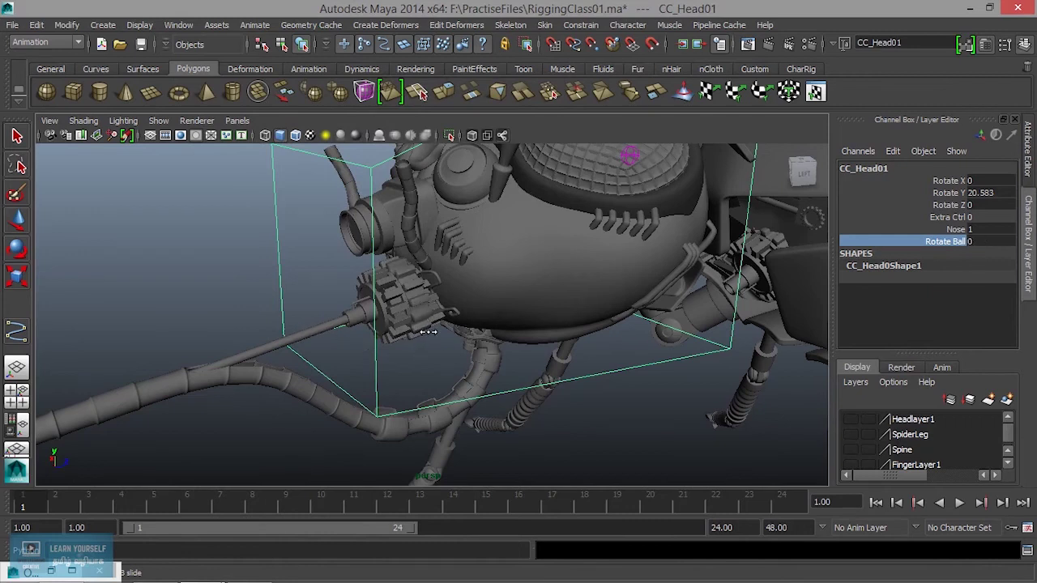
{"action": "mouse_move", "coordinate": [500, 328]}
{"action": "middle_mouse_down"}
{"action": "mouse_move", "coordinate": [490, 326]}
{"action": "mouse_move", "coordinate": [533, 326]}
{"action": "middle_mouse_up"}
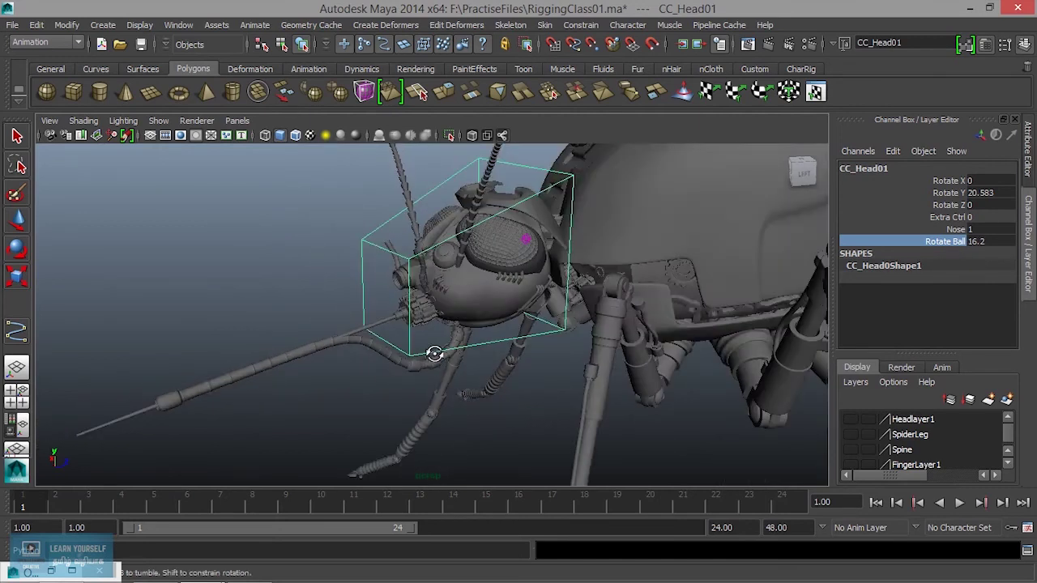
{"action": "left_click_drag", "start_coordinate": [429, 358], "coordinate": [113, 519], "text": "alt"}
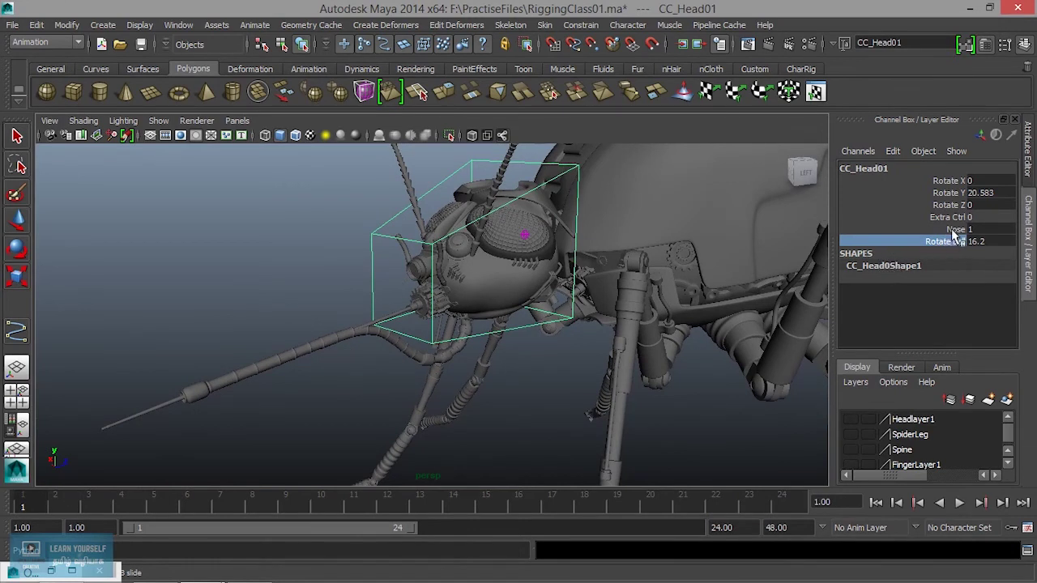
{"action": "left_click_drag", "start_coordinate": [954, 233], "coordinate": [953, 247]}
{"action": "left_click", "coordinate": [993, 241]}
{"action": "type", "text": "0"}
{"action": "key", "text": "Return"}
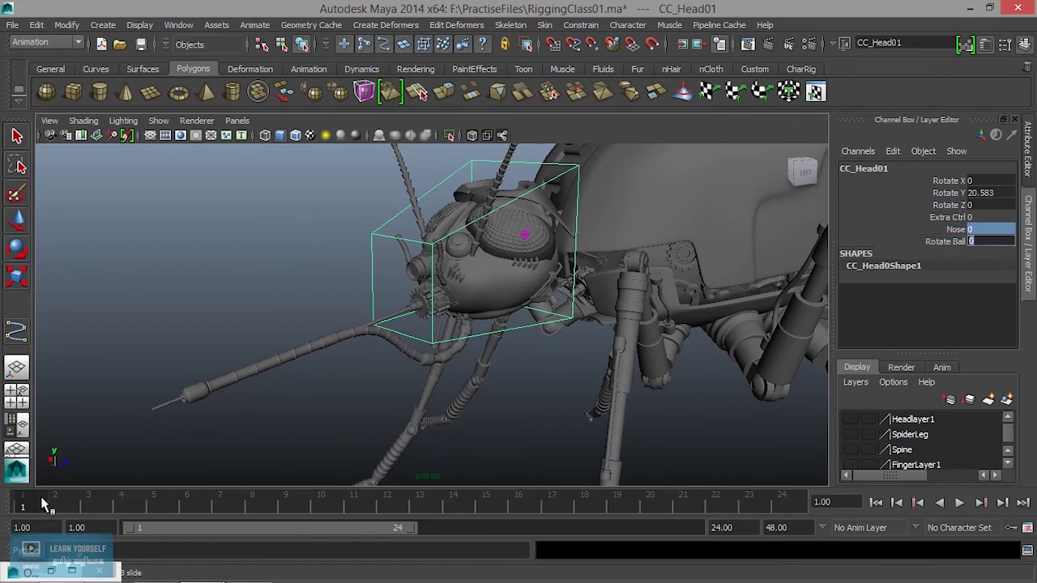
Commit Rotate Ball at 0 and key CC_Head01 at frame 1.
{"action": "key", "text": "BackSpace"}
{"action": "key", "text": "Return"}
{"action": "key", "text": "e"}
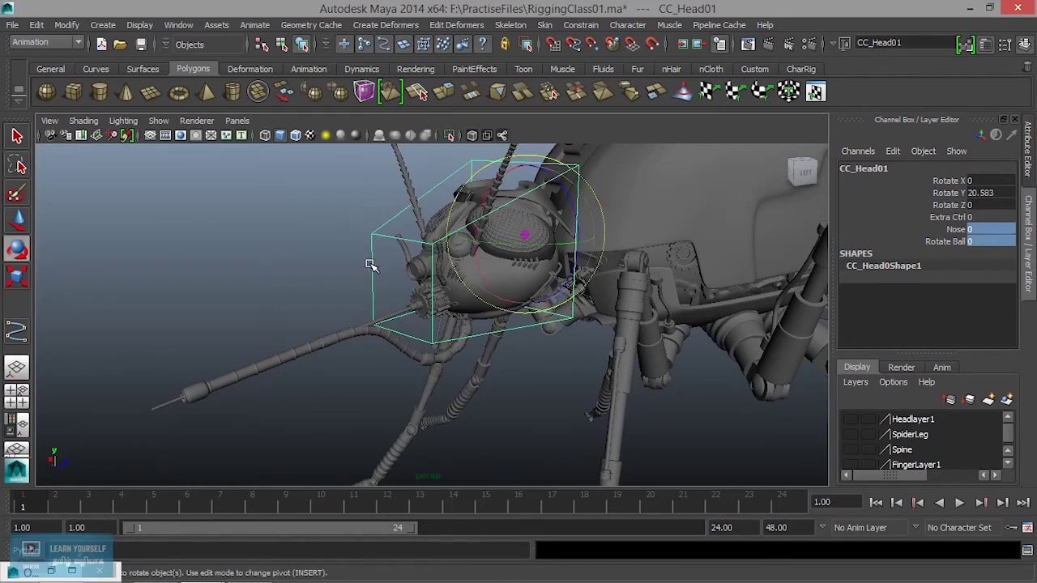
{"action": "key", "text": "s"}
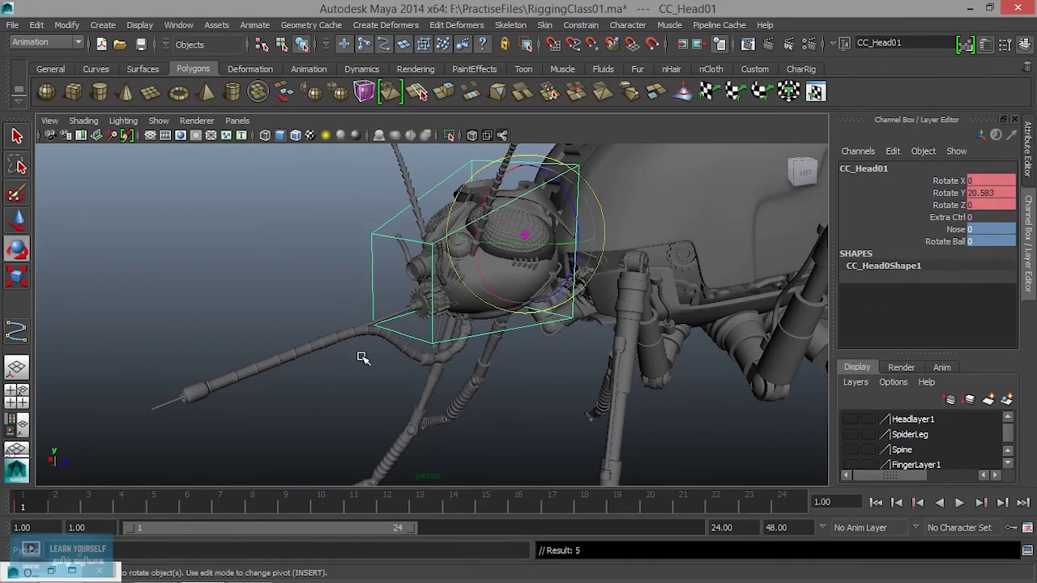
At frame 10, set Nose and Rotate Ball to 1 for the extended pose.
{"action": "key", "text": "alt+v"}
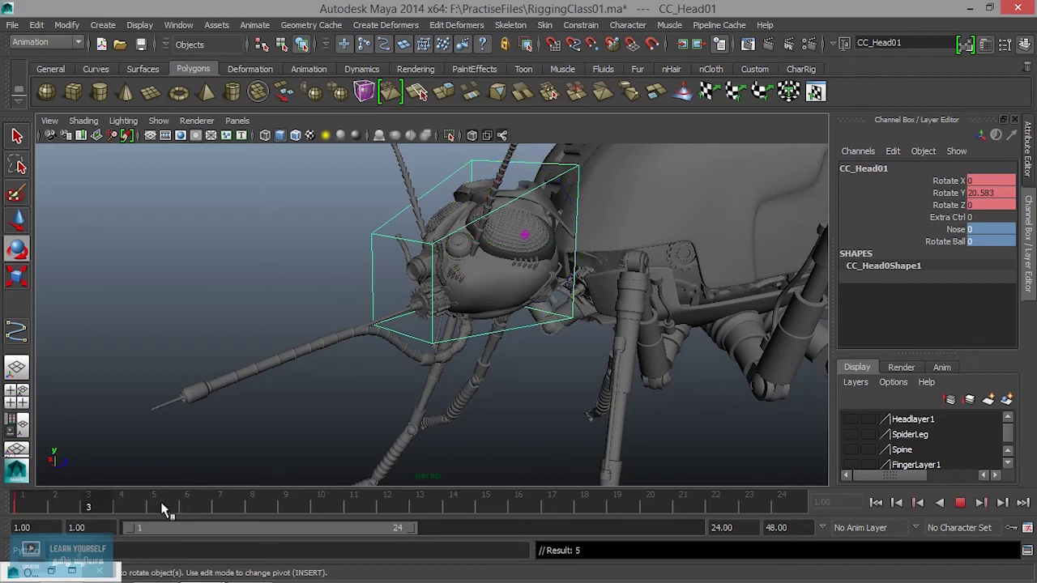
{"action": "left_click", "coordinate": [332, 508]}
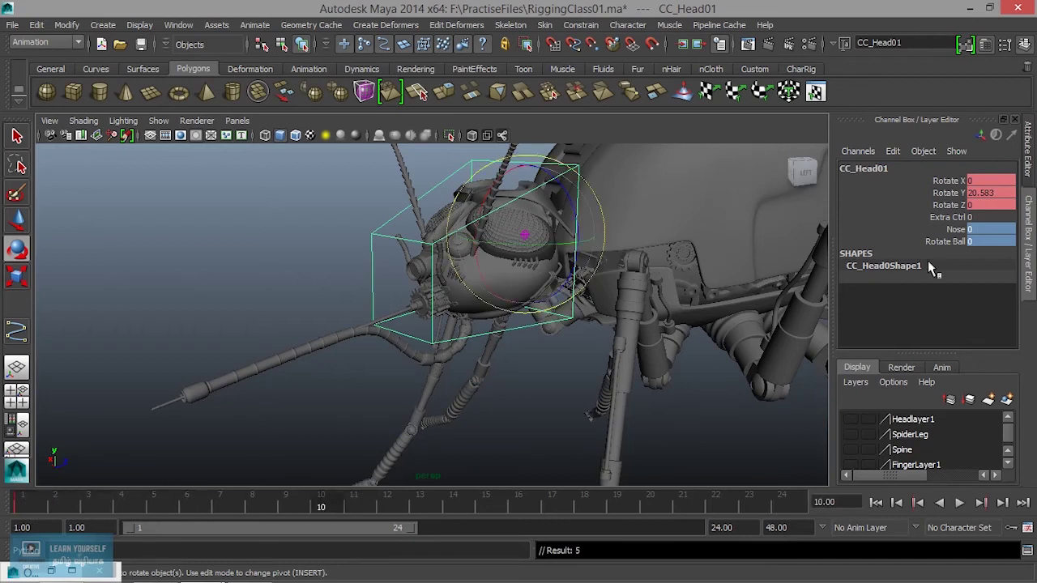
{"action": "double_click", "coordinate": [982, 243]}
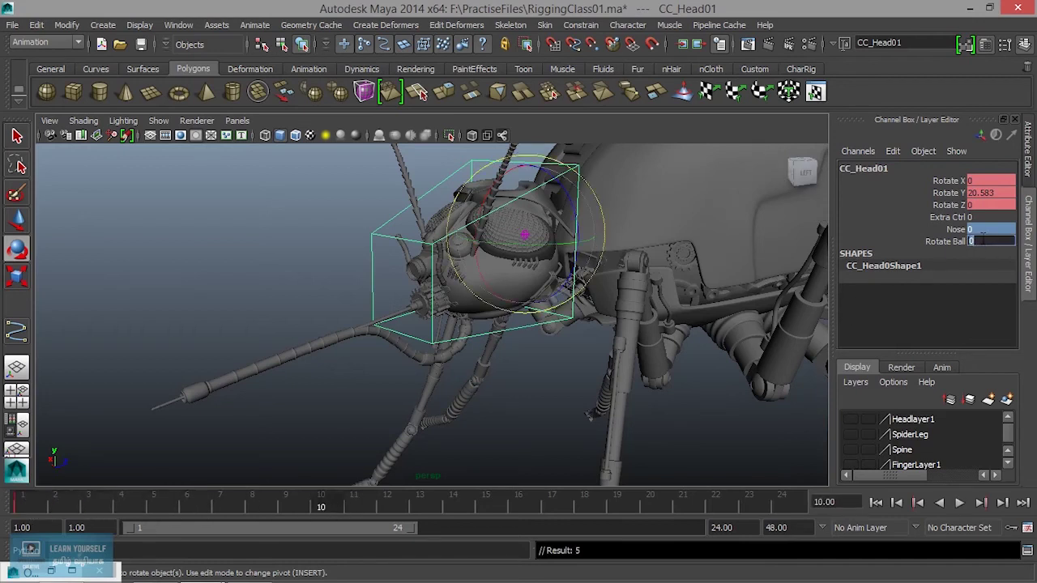
{"action": "type", "text": "1"}
{"action": "key", "text": "Return"}
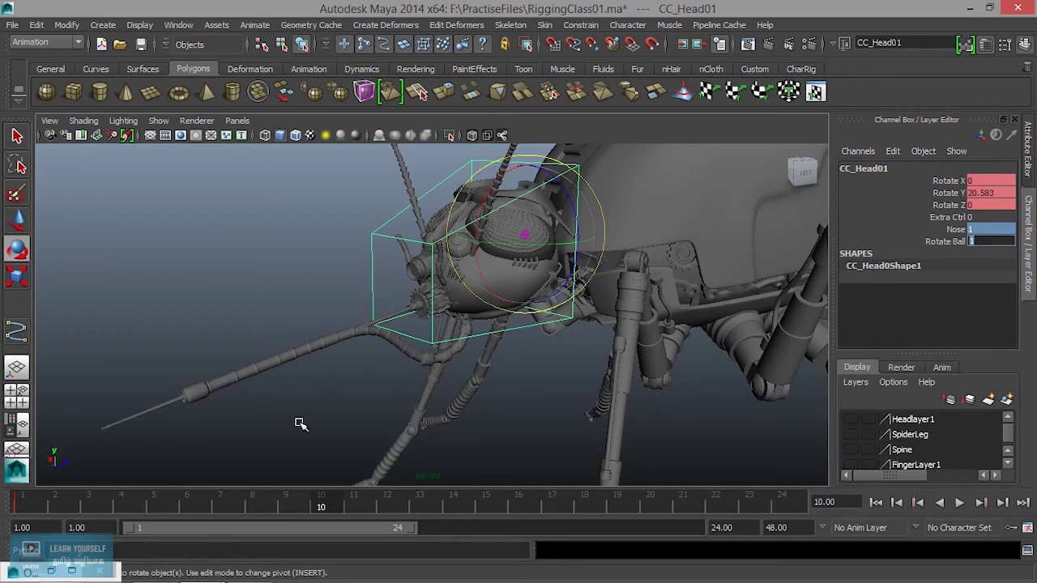
{"action": "key", "text": "Return"}
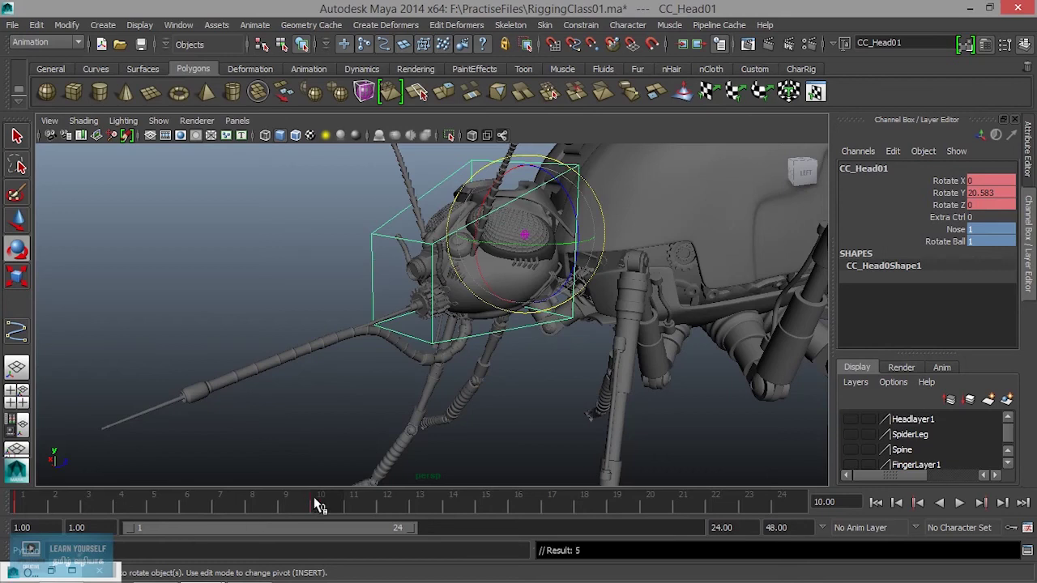
Play back the animation and review the head from several angles.
{"action": "key", "text": "alt+v"}
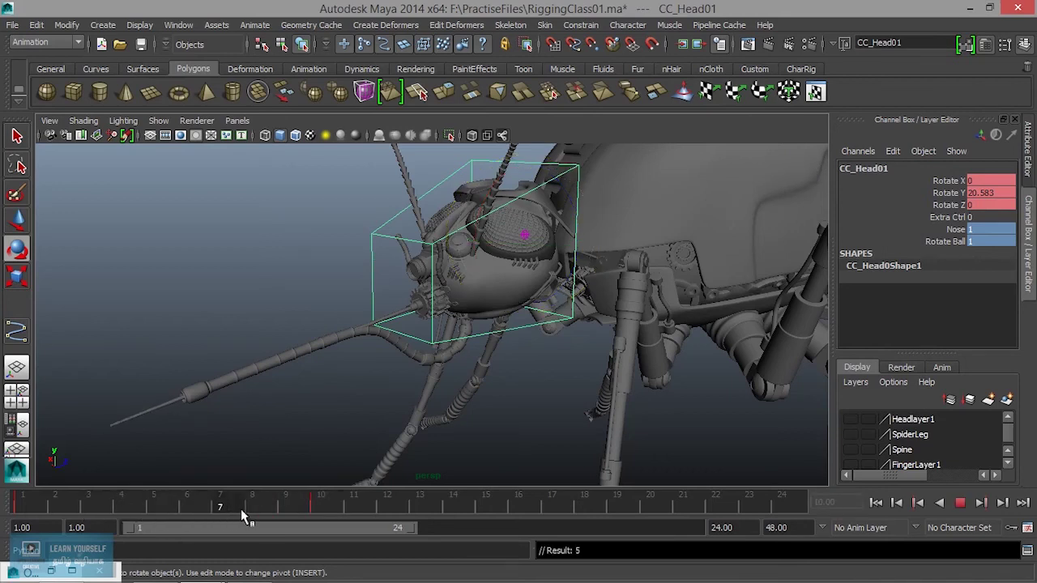
{"action": "left_click", "coordinate": [252, 509]}
{"action": "mouse_move", "coordinate": [294, 343]}
{"action": "left_mouse_down", "text": "alt"}
{"action": "mouse_move", "coordinate": [369, 362]}
{"action": "mouse_move", "coordinate": [474, 348]}
{"action": "left_mouse_up", "text": "alt"}
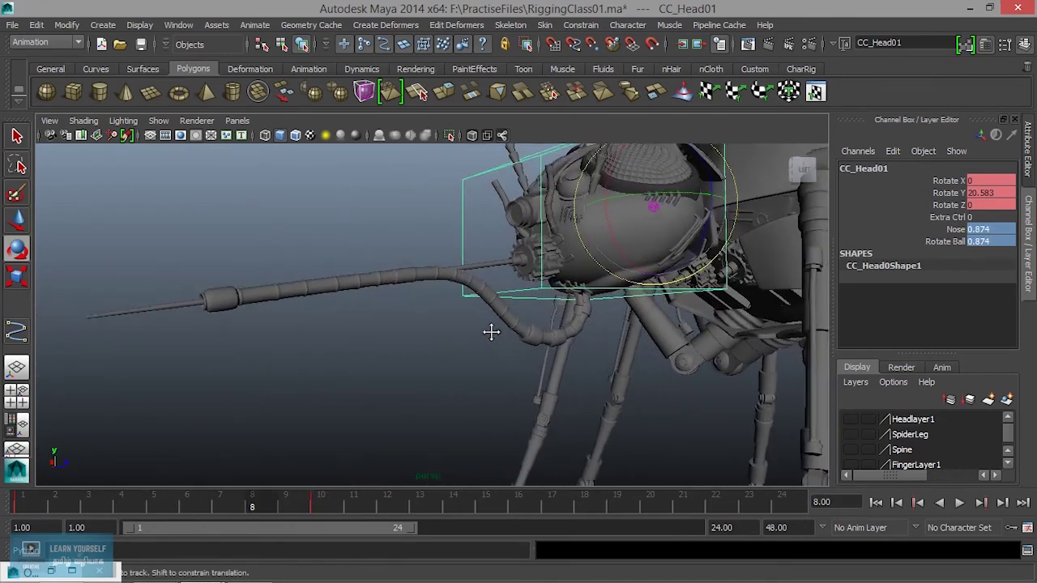
{"action": "key", "text": "alt+v"}
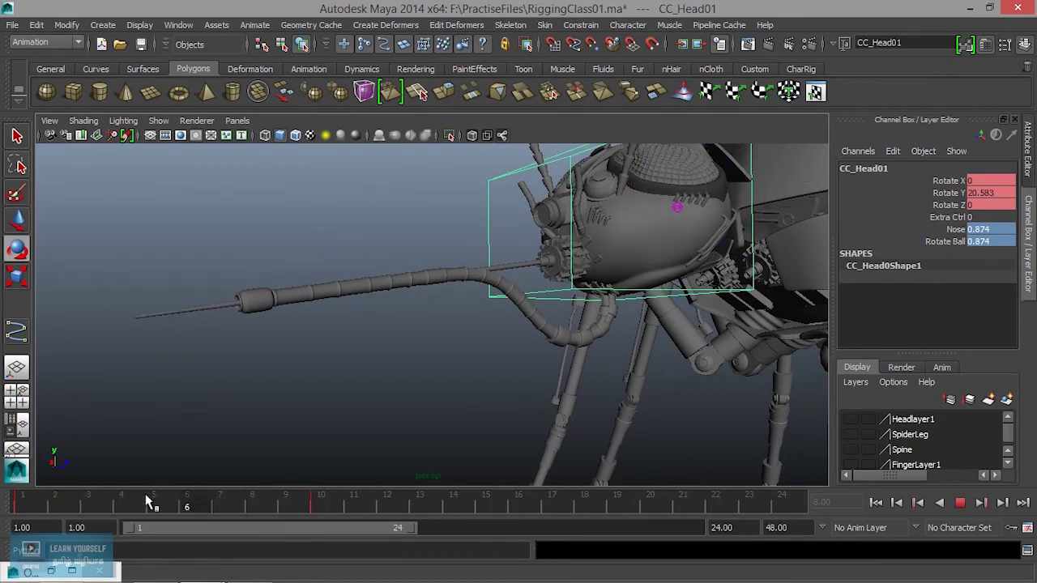
{"action": "key", "text": "alt+v"}
{"action": "mouse_move", "coordinate": [514, 317]}
{"action": "left_mouse_down", "text": "alt"}
{"action": "mouse_move", "coordinate": [609, 322]}
{"action": "mouse_move", "coordinate": [537, 294]}
{"action": "left_mouse_up", "text": "alt"}
{"action": "right_click_drag", "start_coordinate": [537, 294], "coordinate": [582, 228], "text": "alt"}
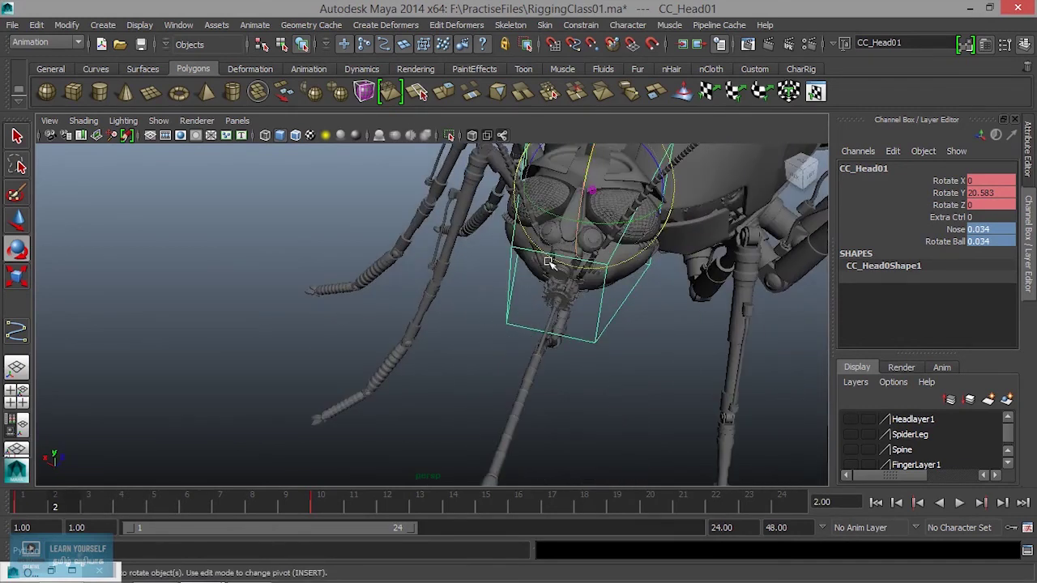